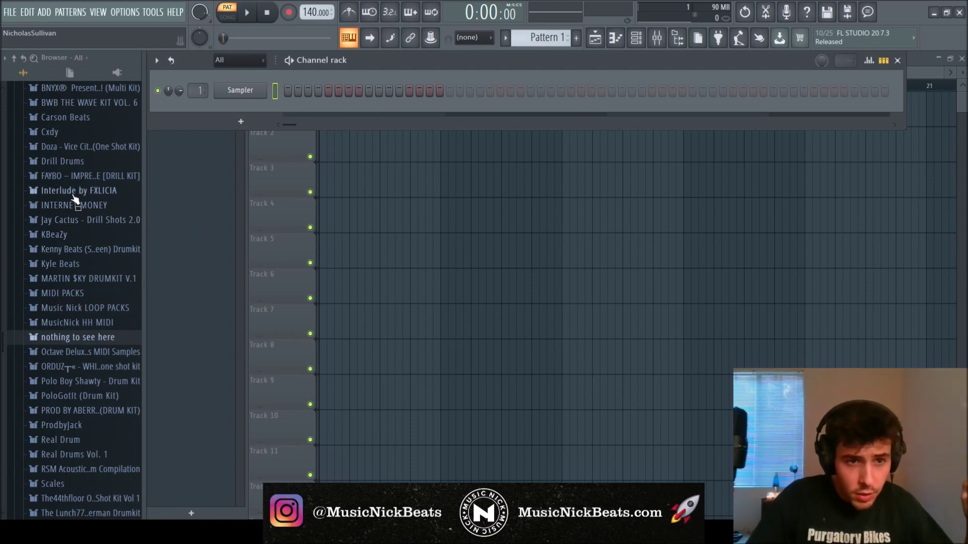
Step: Set the tempo to 138 and add Crown - Bell from the Interlude by FXLICIA kit's Bells folder as a new channel
scroll(75, 199, "up", 2)
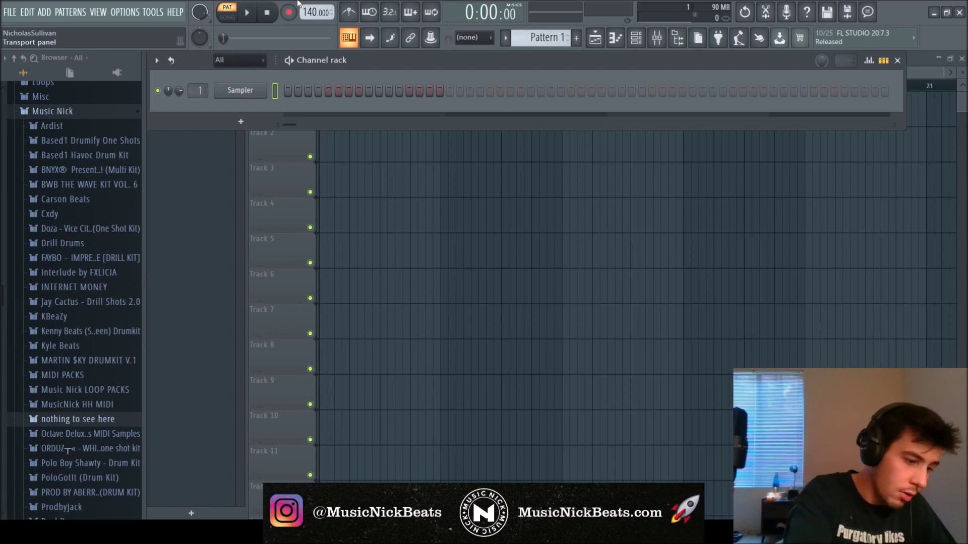
left_click(104, 272)
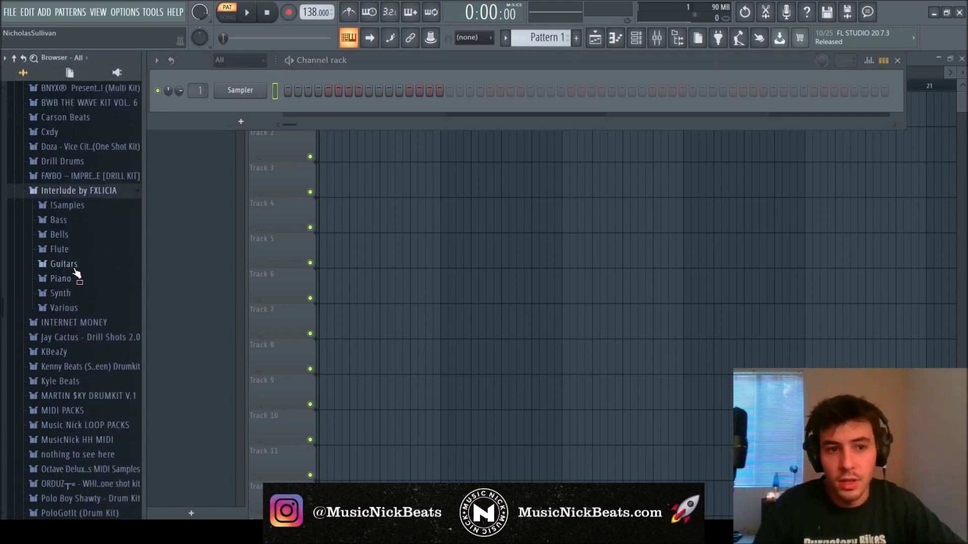
left_click(77, 294)
left_click(83, 234)
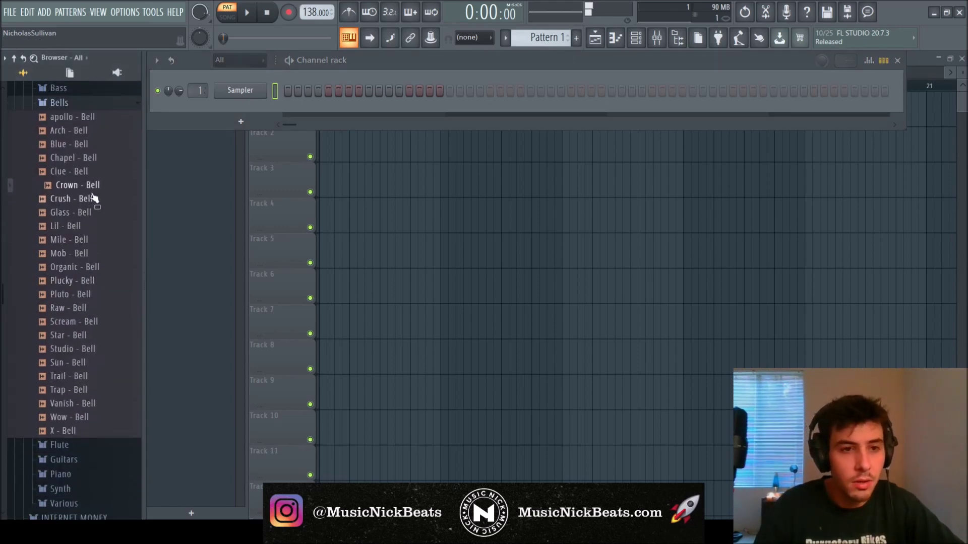
left_click_drag(93, 198, 217, 262)
Step: Build a staggered A4, C5 and E5 chord in bar 1, with all three notes lasting to the bar's end
key("space")
key("space")
key("space")
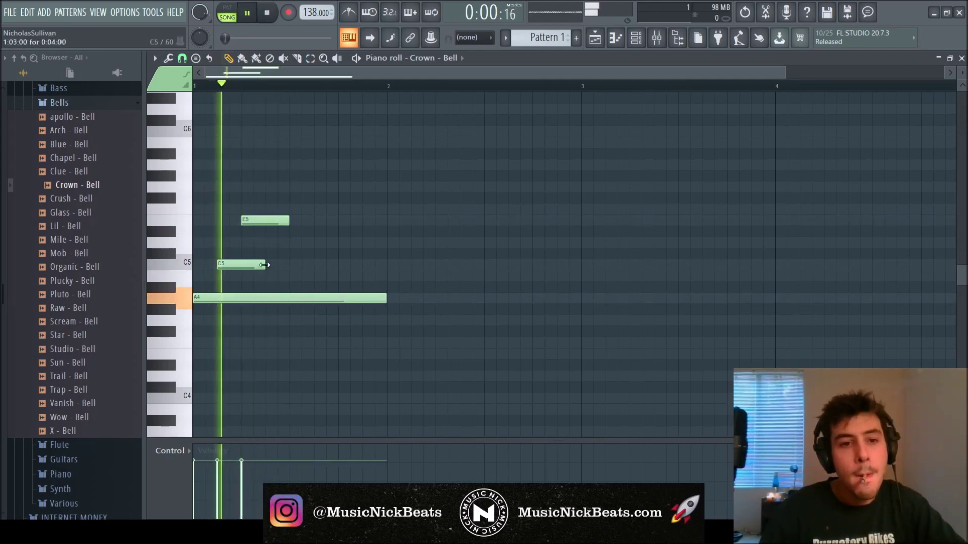
left_click_drag(264, 265, 386, 264)
left_click_drag(288, 222, 377, 224)
key("space")
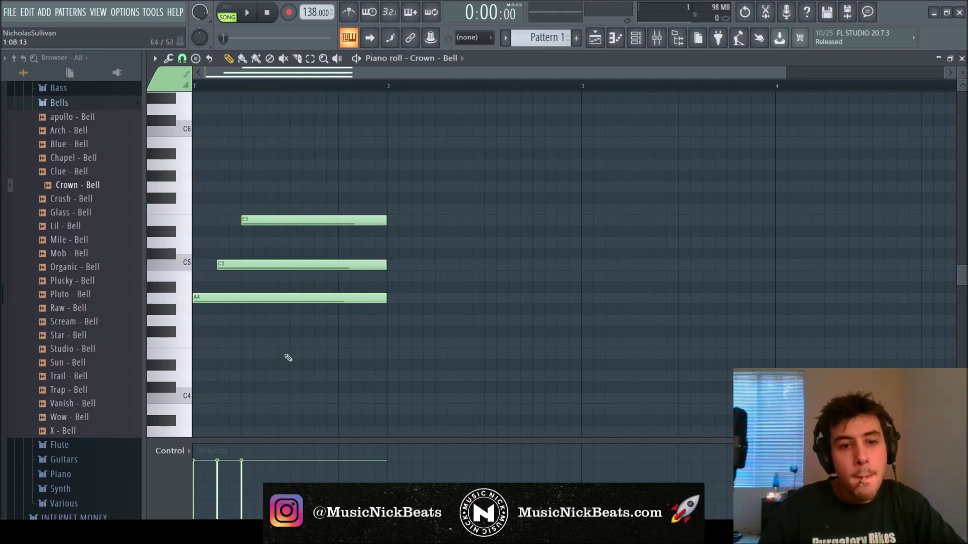
Step: Add a C4 note lasting the whole of bar 1 beneath the chord
left_click(200, 398)
key("space")
left_click_drag(338, 396, 387, 397)
key("space")
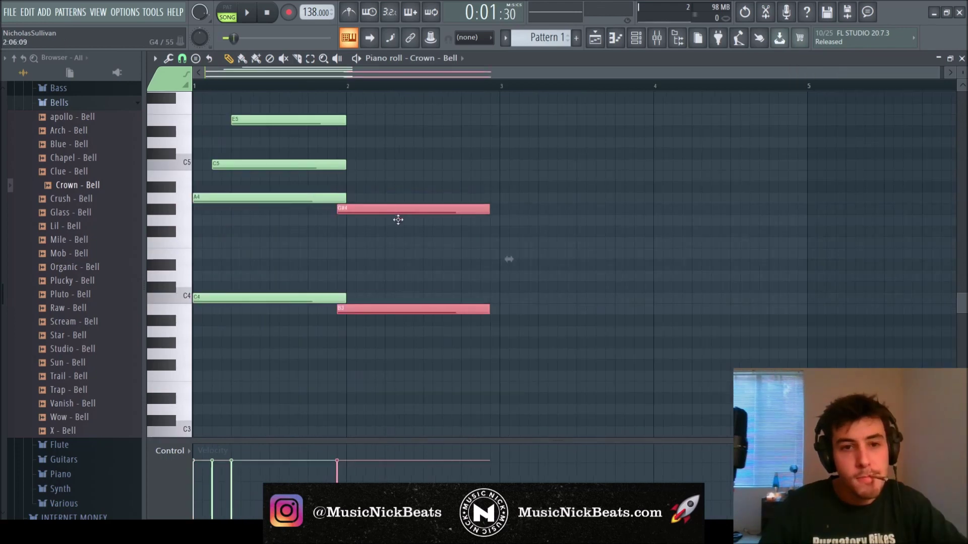
Step: Position the copied lower notes in bar 2 as full-bar G4 and B3 notes
left_click_drag(398, 210, 407, 211)
key("space")
key("space")
left_click(393, 257)
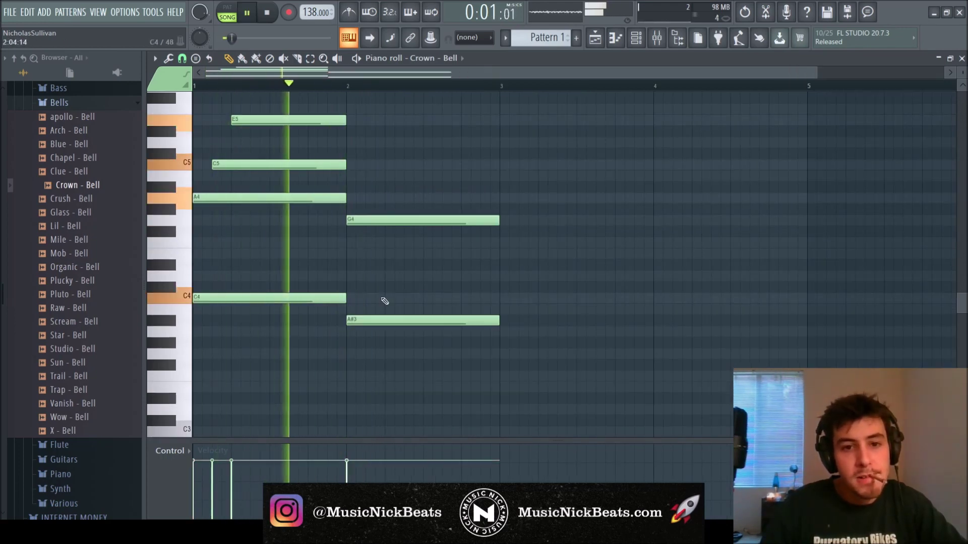
left_click_drag(363, 322, 356, 307)
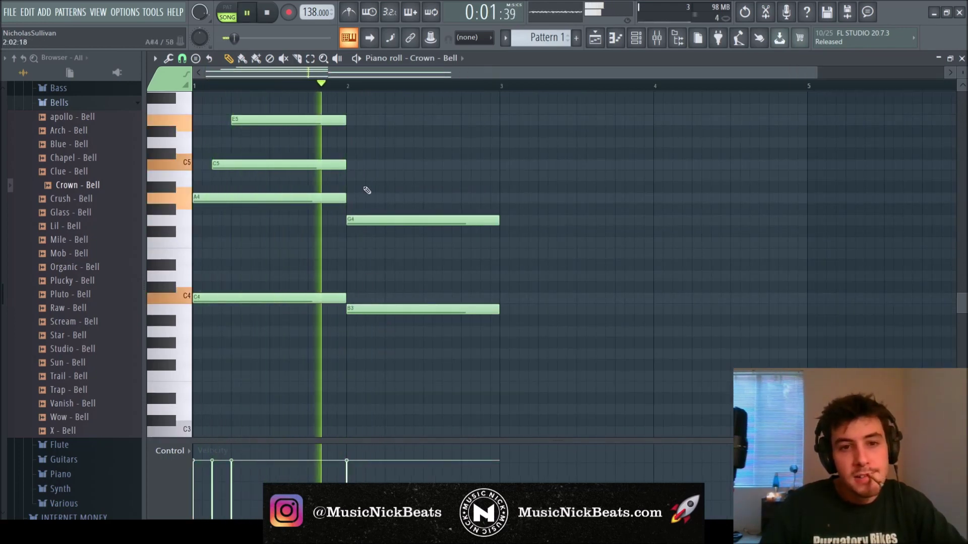
Step: Duplicate the staggered C5 and E5 notes from bar 1 into bar 2 and play the result back
left_click_drag(339, 184, 353, 113)
key("space")
key("ctrl+b")
key("space")
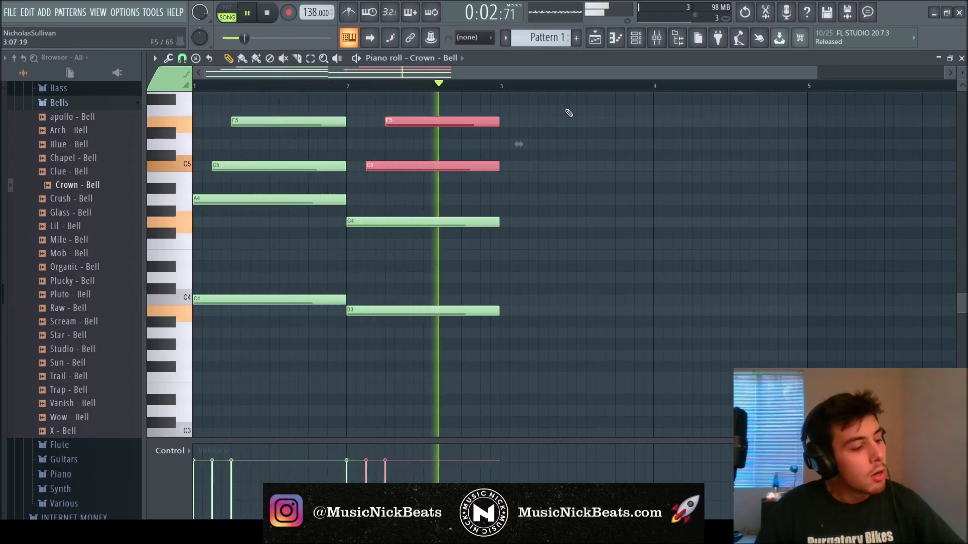
left_click(267, 13)
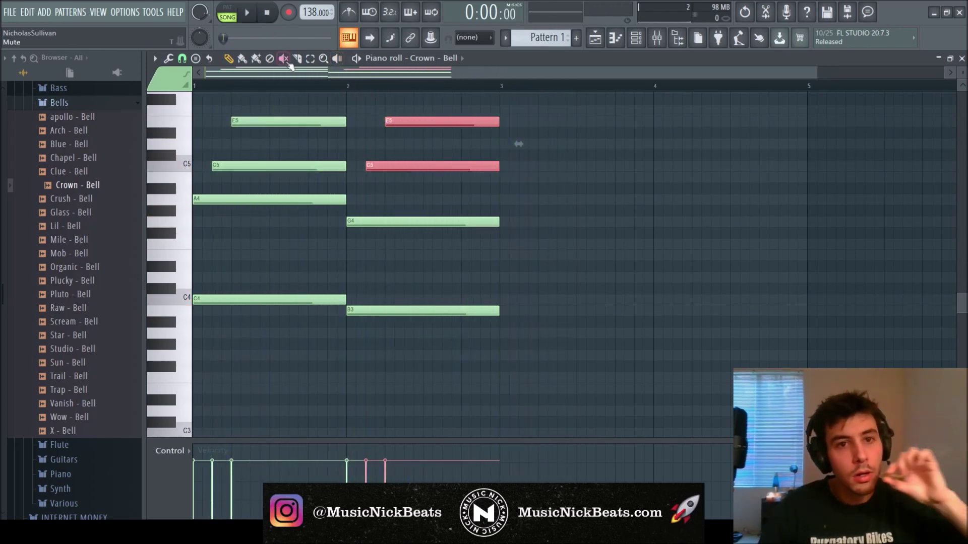
Step: Try lowering the E5 note in bar 2 to D5 during playback
left_click(524, 166)
key("space")
left_click_drag(448, 126, 444, 148)
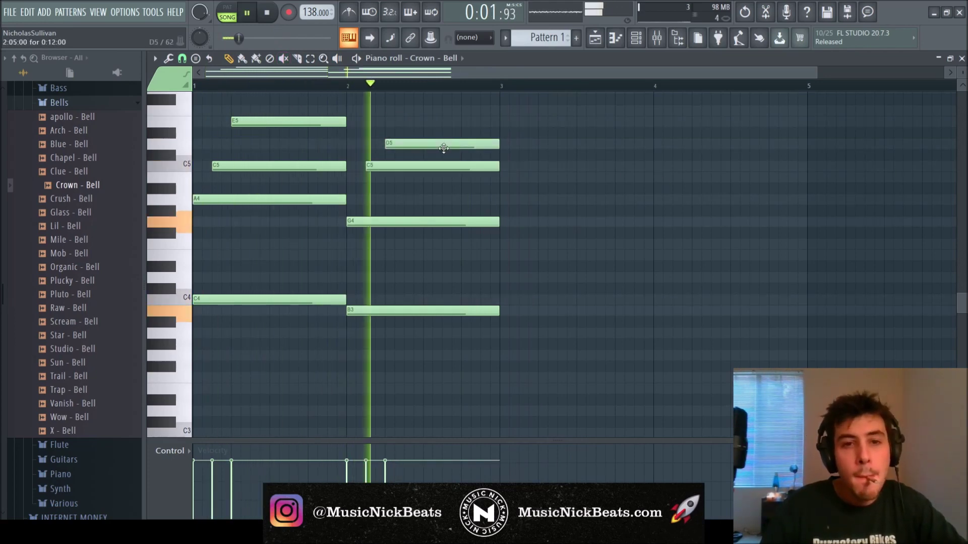
key("space")
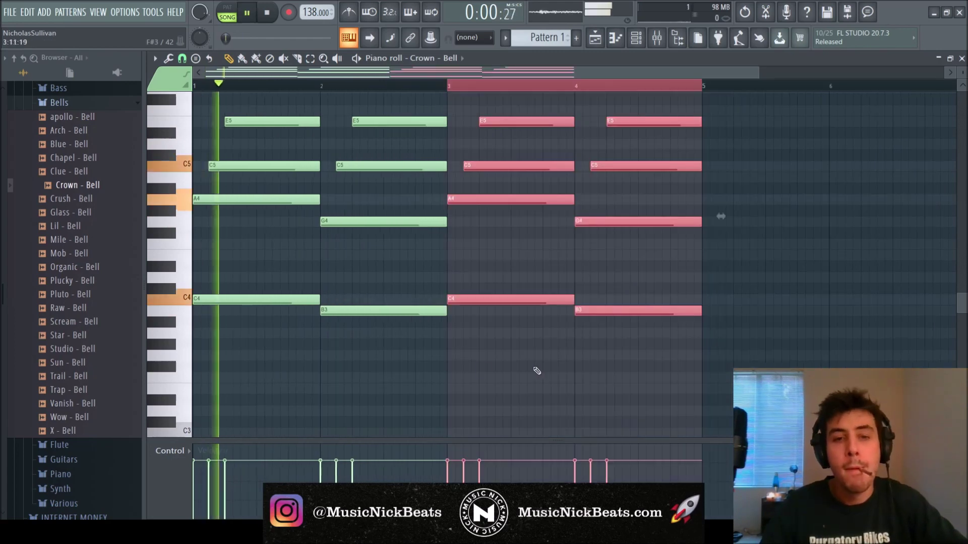
Step: Raise the lowest note in bar 3 to D4 and the lowest note in bar 4 to E4
scroll(536, 371, "down", 1)
left_click(440, 325, "ctrl")
left_click_drag(419, 302, 420, 278)
left_click_drag(511, 310, 509, 255)
key("space")
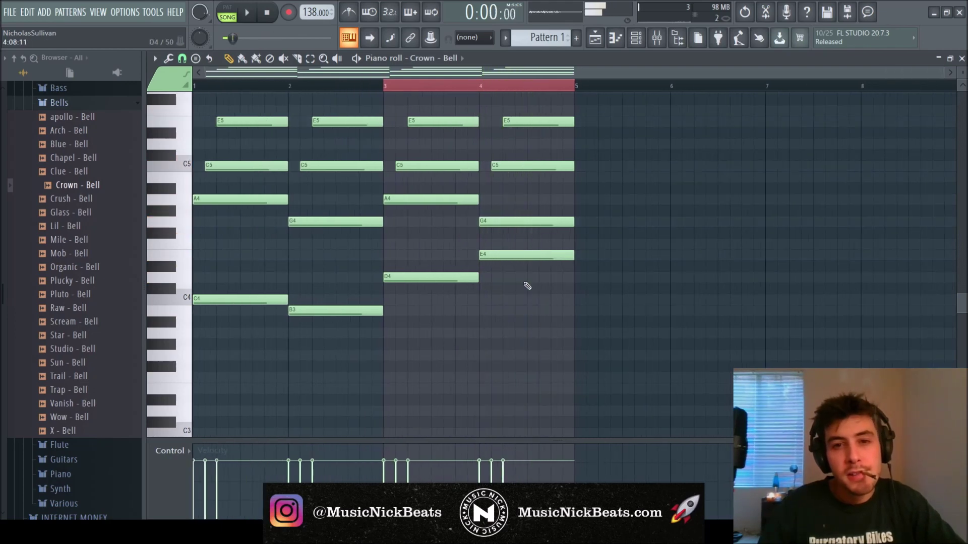
Step: Lower the E5 note in bar 4 to D5 and play the four-bar progression back
left_click(258, 18)
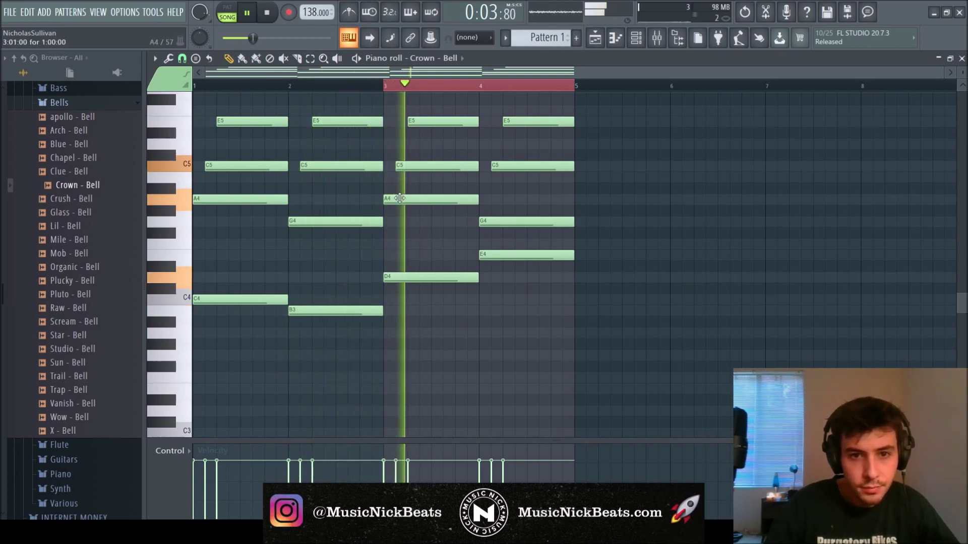
scroll(399, 198, "up", 3)
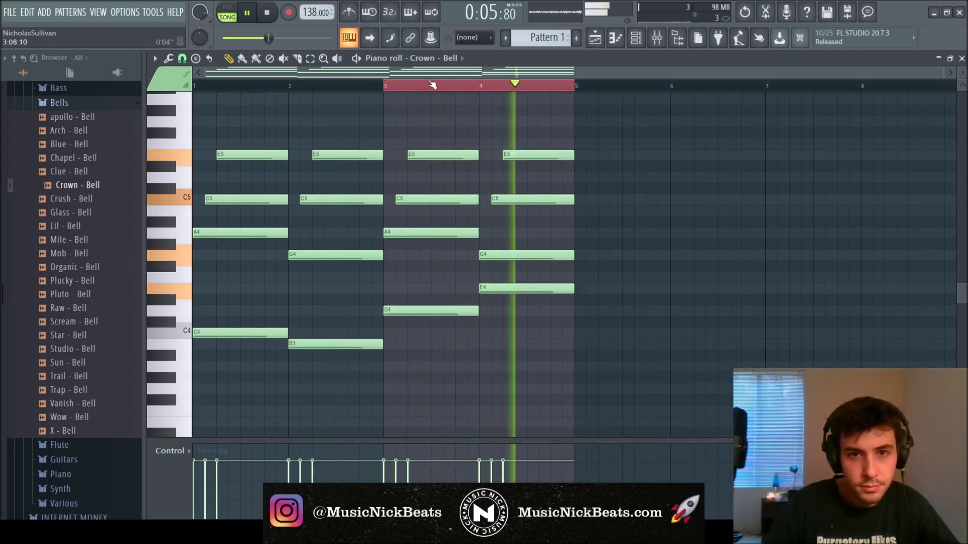
left_click(268, 13)
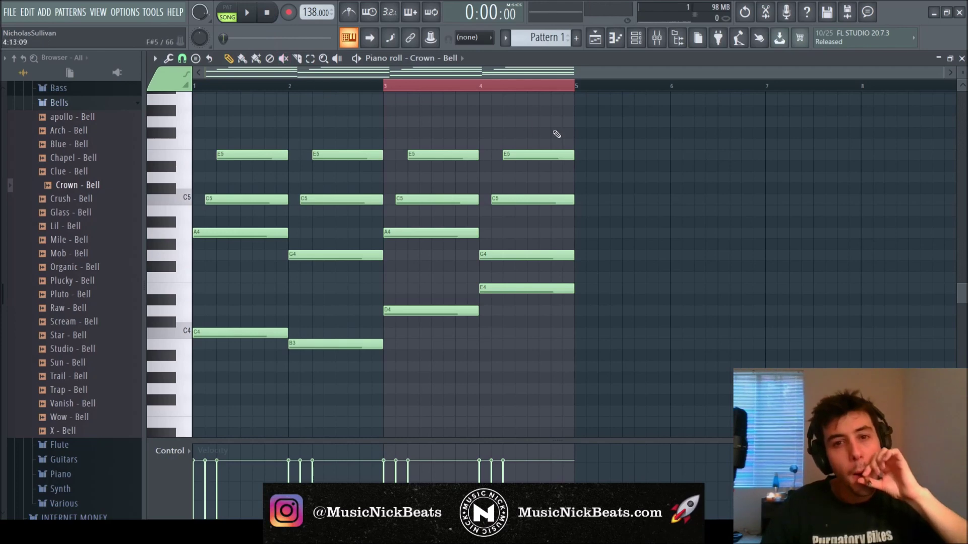
left_click_drag(531, 179, 532, 190)
key("space")
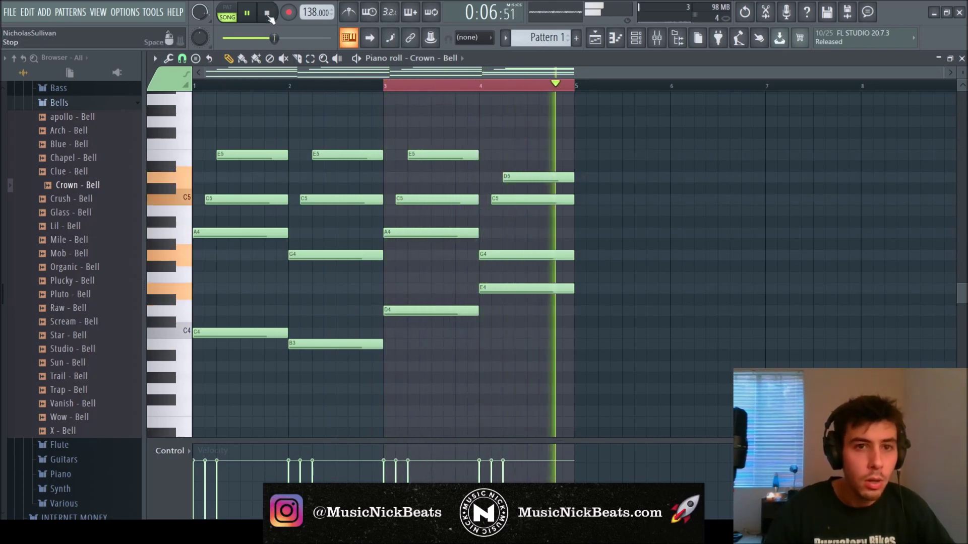
key("space")
Step: Duplicate the four-bar progression into bars 5 to 8 and transpose all notes up four semitones
left_click_drag(372, 94, 122, 88)
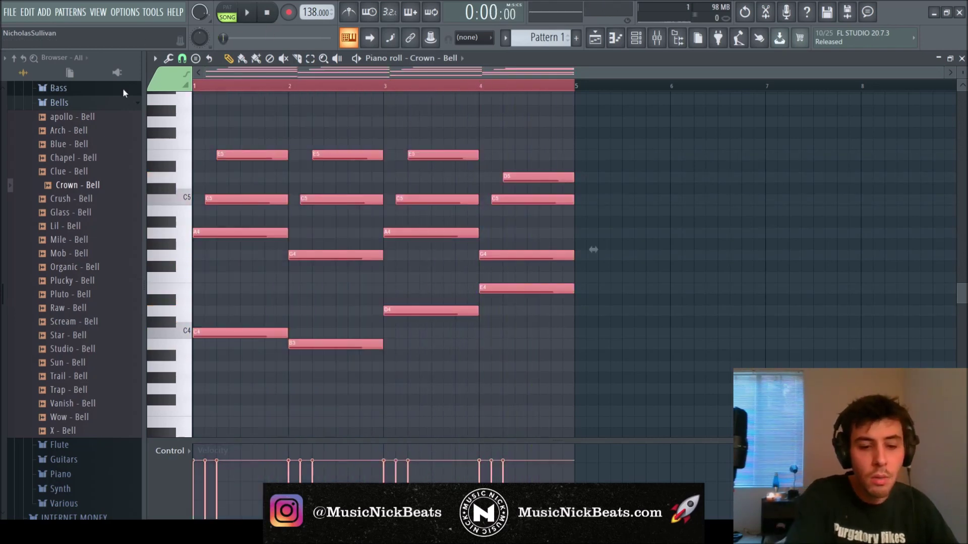
key("ctrl+b")
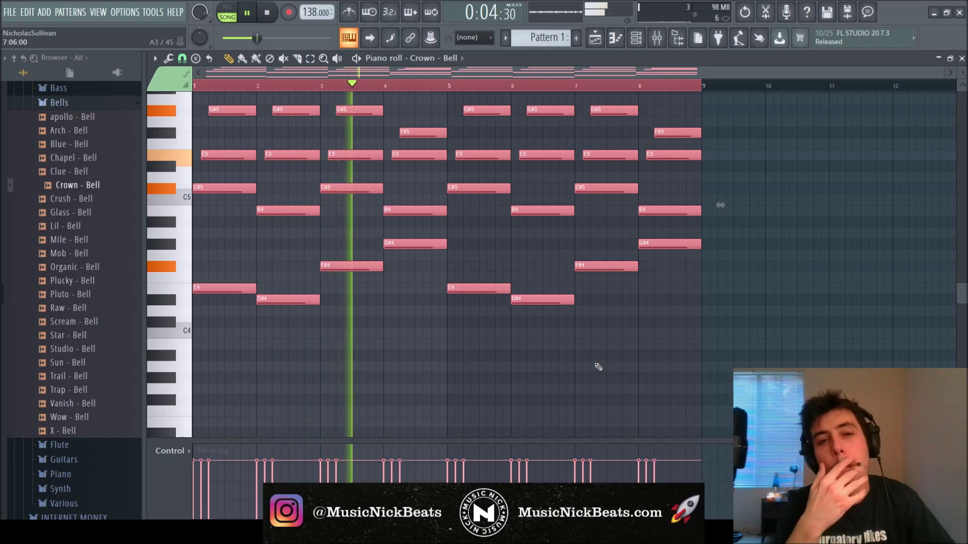
key("ctrl+a")
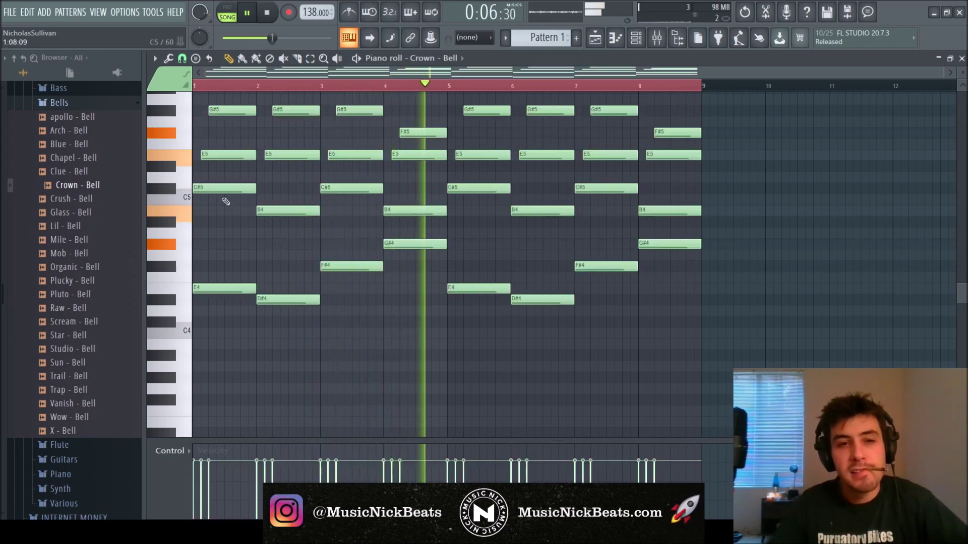
Step: Select the alternating C#5 and B4 notes across all eight bars of the Crown - Bell part
left_click(225, 190, "ctrl")
left_click(285, 211, "ctrl")
left_click(353, 189, "ctrl")
left_click(406, 212, "ctrl")
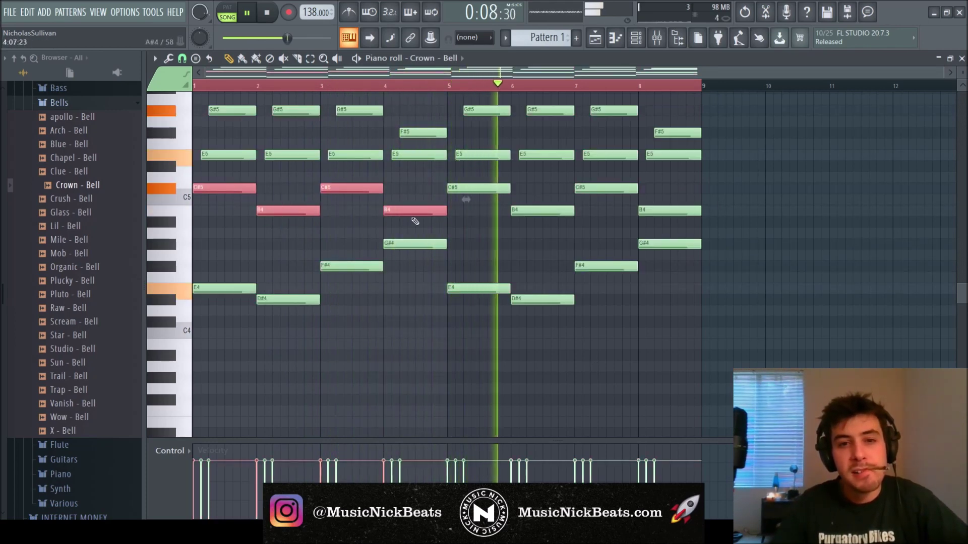
left_click(478, 189, "ctrl")
left_click(543, 212, "ctrl")
left_click(606, 189, "ctrl")
left_click(669, 212, "ctrl")
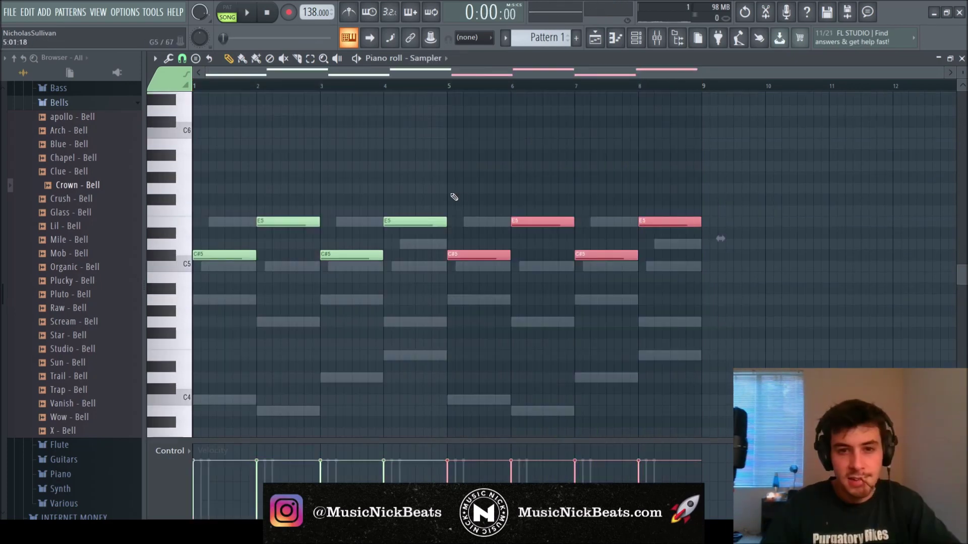
Step: Reopen the Crown - Bell notes from the channel rack, transpose them up four semitones and play them back
left_click(961, 58)
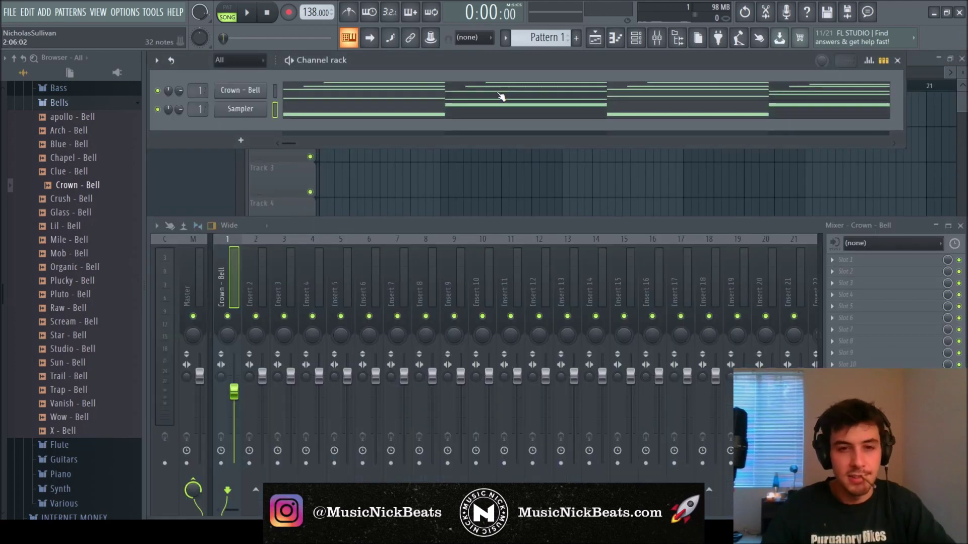
left_click(315, 89)
key("Up")
key("Up")
key("Up")
key("Up")
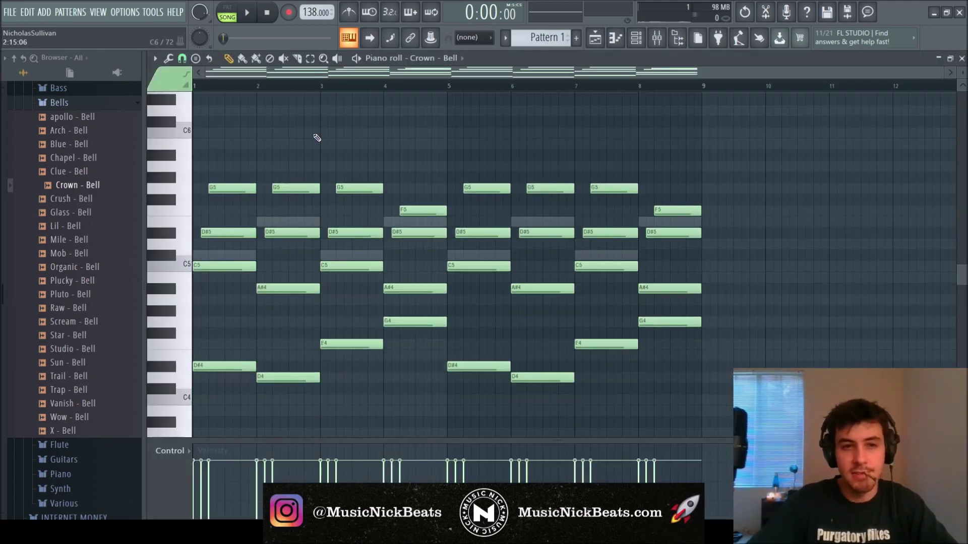
key("space")
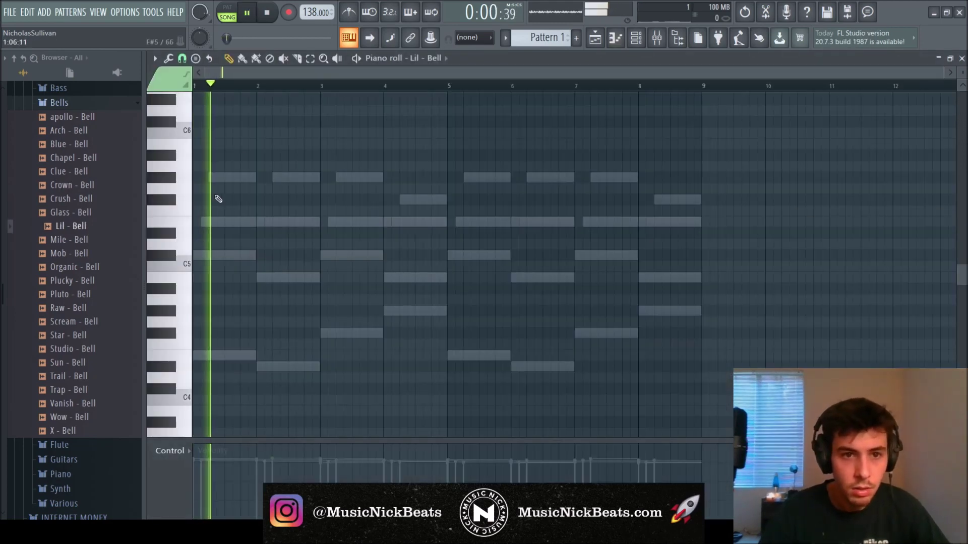
Step: Draw a Lil - Bell melody of full-bar notes G#5, E5, F#5 and B4 in bars 1 to 4
key("space")
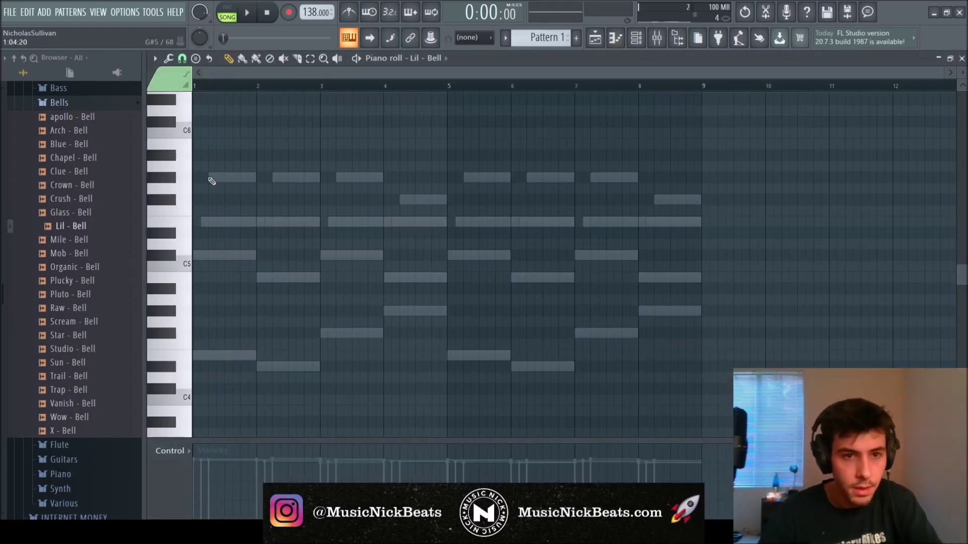
left_click(259, 222)
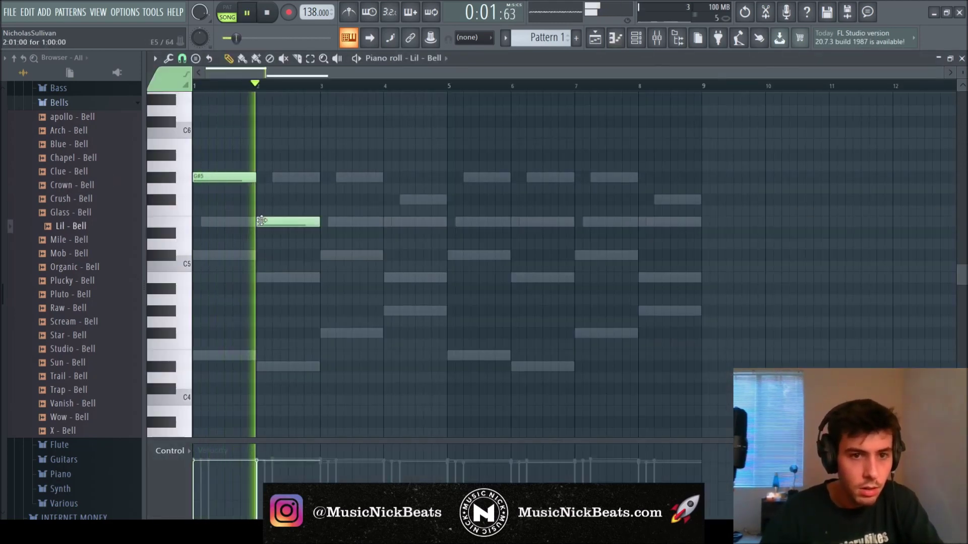
left_click(323, 199)
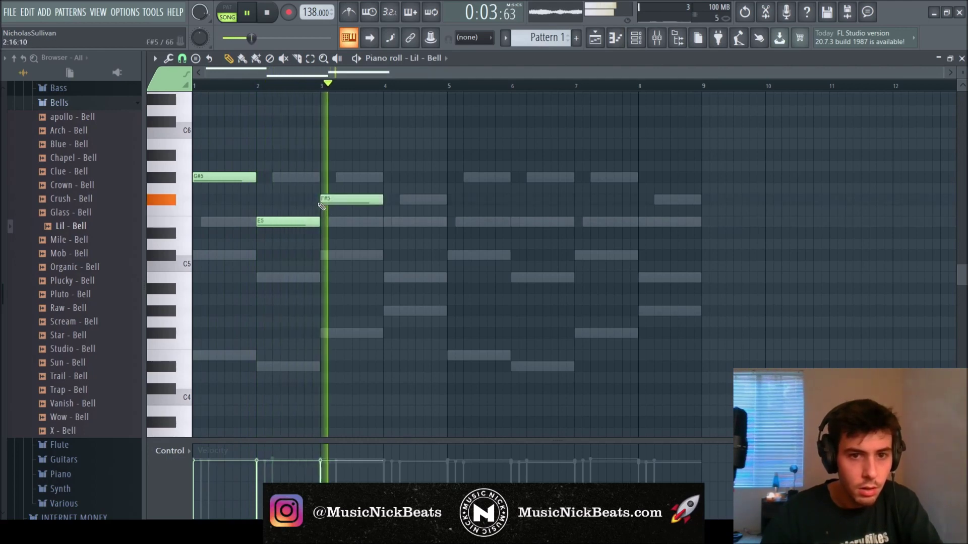
left_click(386, 277)
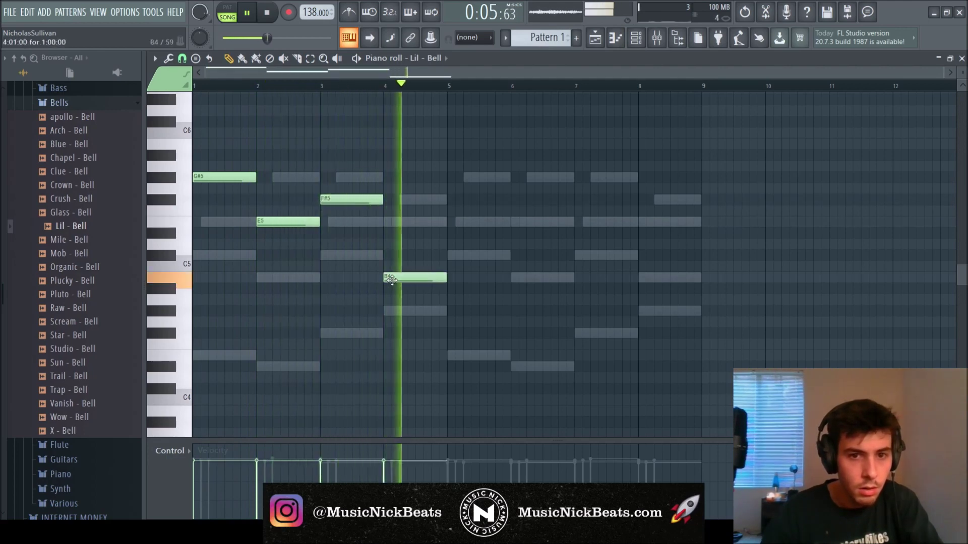
Step: Duplicate the Lil - Bell melody into bars 5 to 8 and lower its mixer track volume during playback
key("space")
key("ctrl+a")
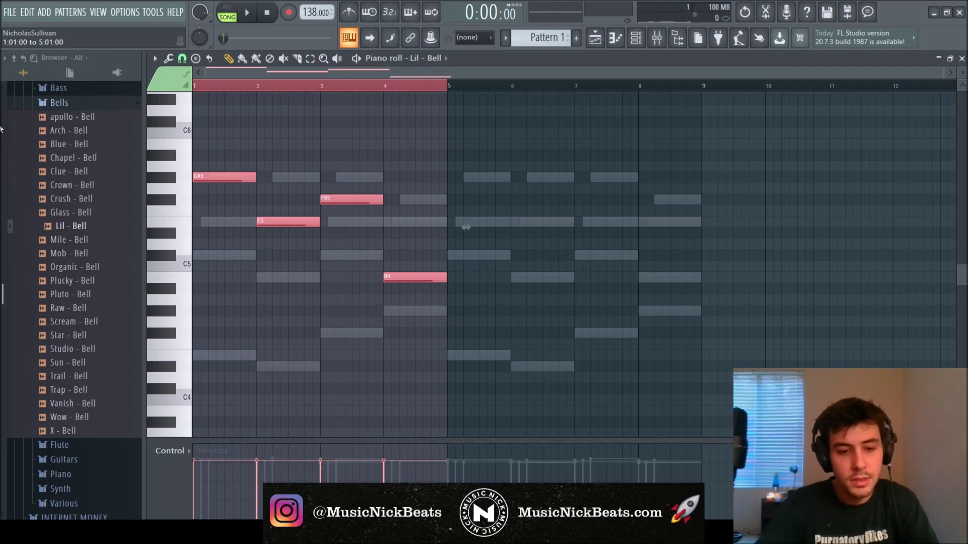
key("ctrl+b")
key("ctrl+a")
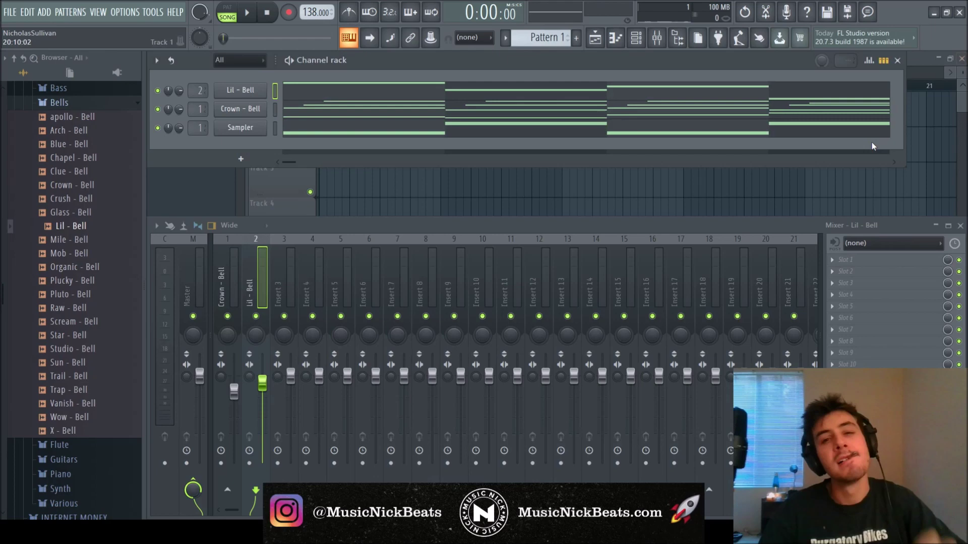
key("space")
left_click_drag(268, 389, 267, 403)
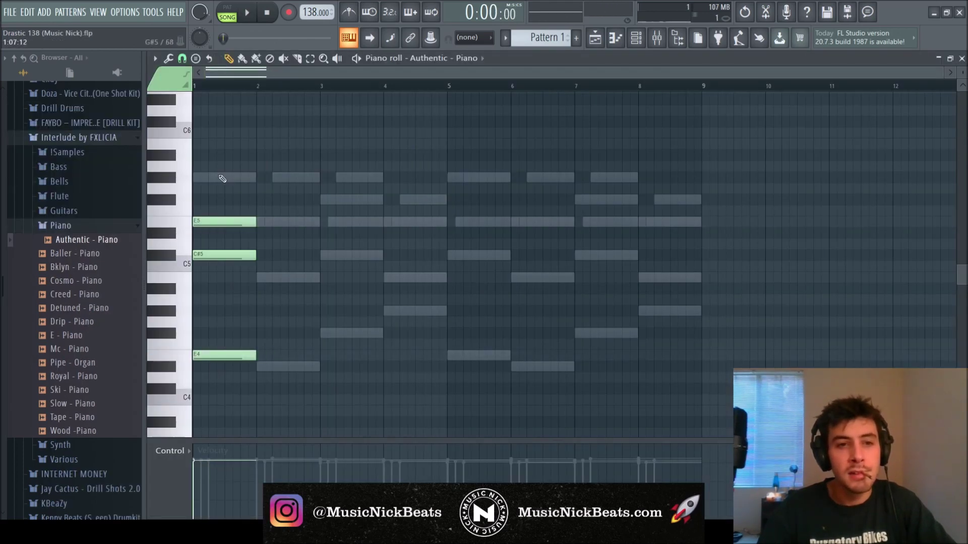
Step: Add G#5 to the Authentic - Piano chord in bar 1 and build bar 2's chord from D#4, B4, E5 and G#5
left_click(220, 176)
key("space")
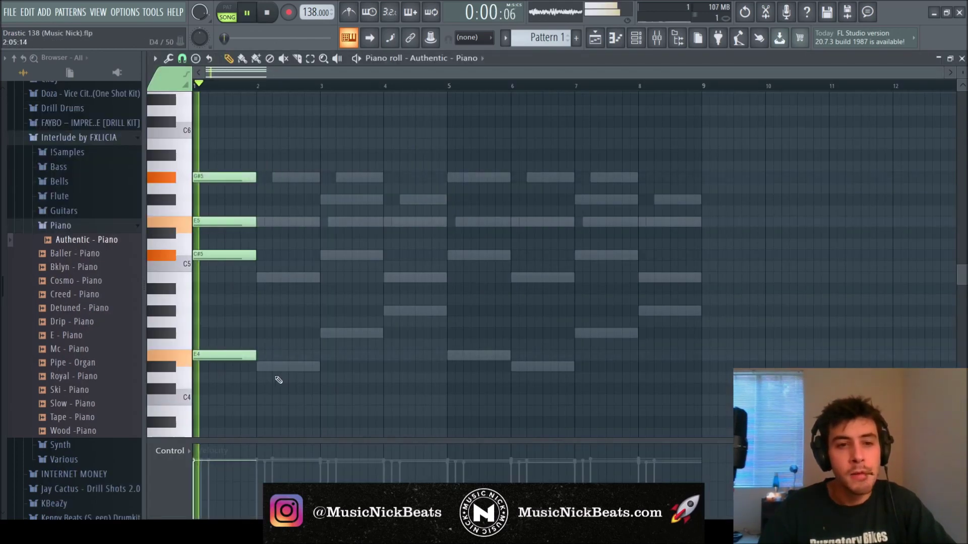
left_click(261, 367)
left_click(261, 278)
left_click(259, 221)
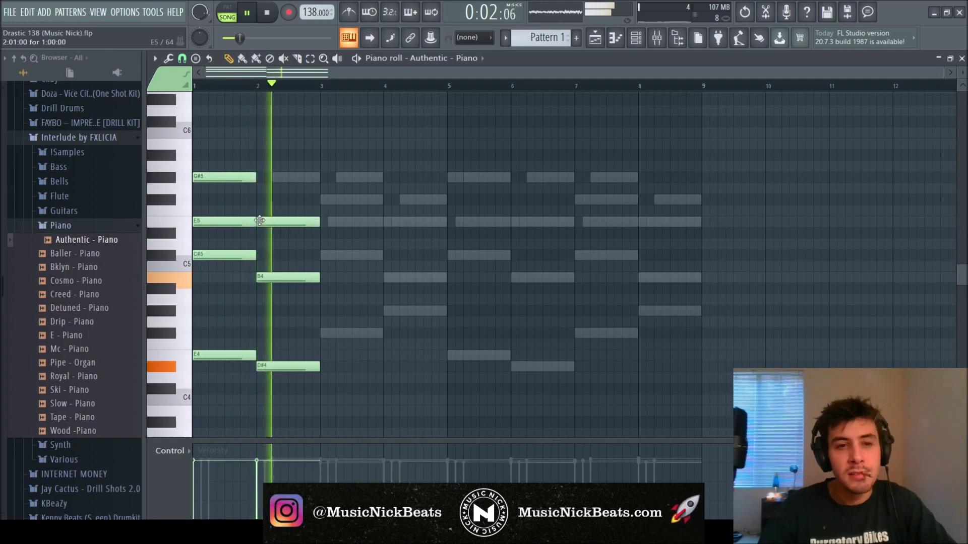
left_click(263, 177)
Step: Build the Authentic - Piano chord in bar 3 from F#4, C#5, E5 and G#5, and try an F#5 in it
left_click(322, 334)
left_click(323, 254)
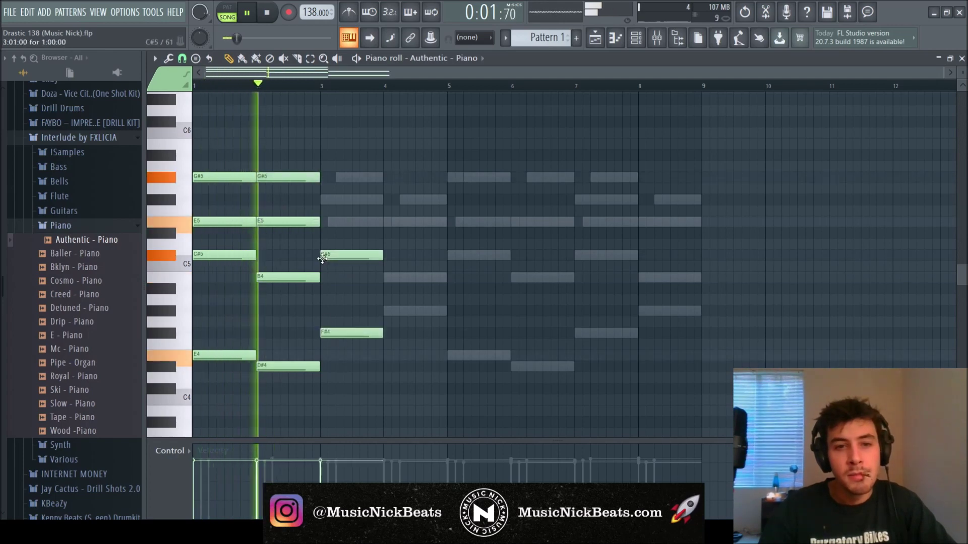
left_click(322, 221)
left_click(323, 199)
left_click(325, 178)
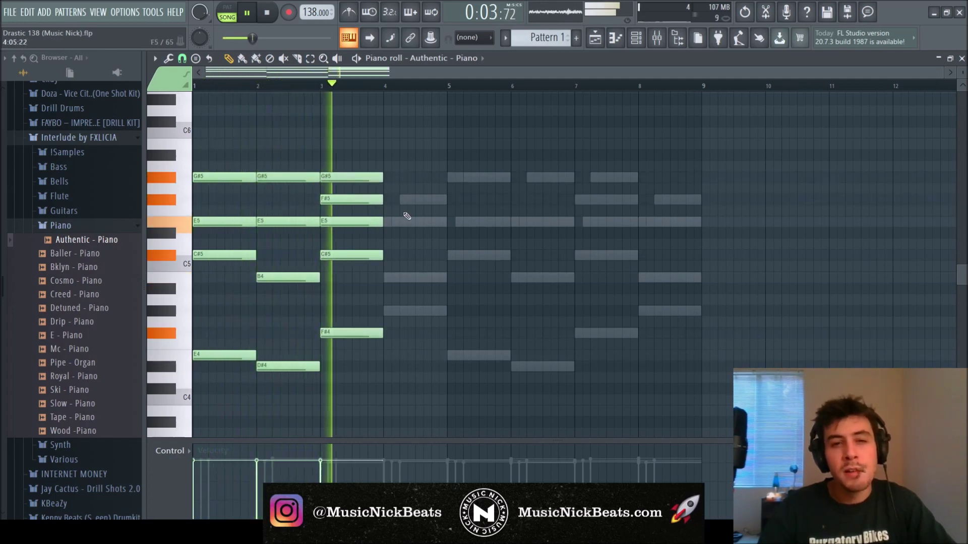
key("space")
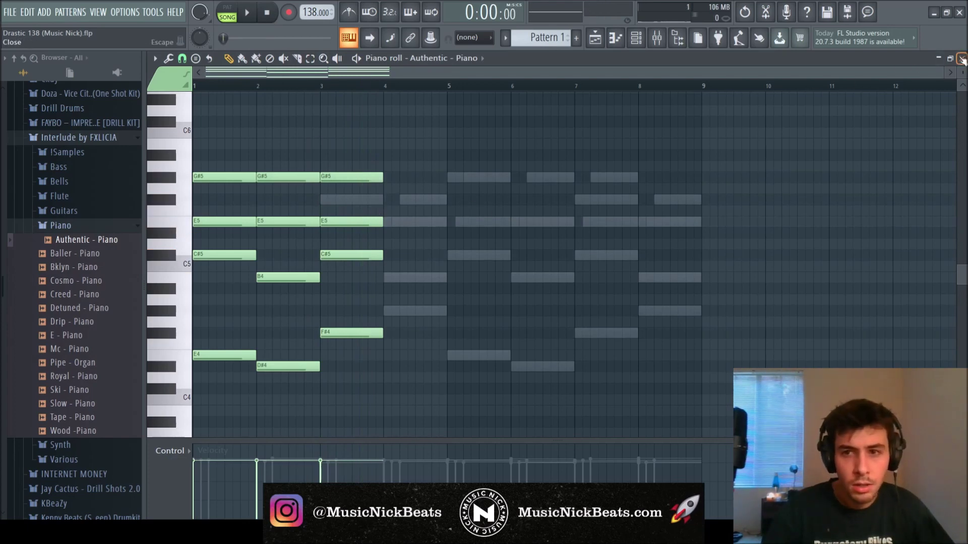
Step: Build the piano chord in bar 4 from G#4, B4, E5 and F#5 during playback
key("space")
left_click(386, 310)
left_click(388, 278)
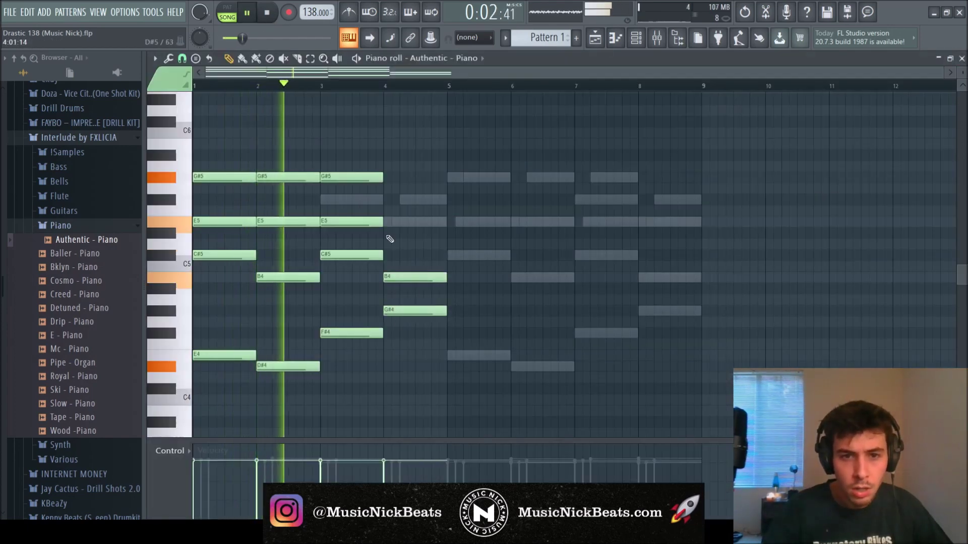
left_click(386, 221)
left_click(387, 200)
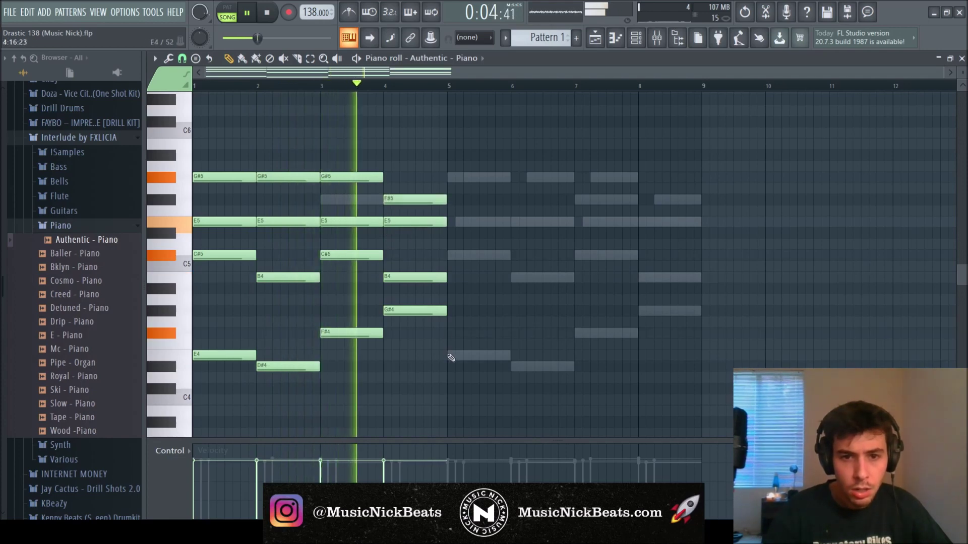
Step: Build the piano chord in bar 5 from E4, C#5, E5 and G#5
left_click(451, 356)
left_click(452, 255)
left_click(450, 221)
left_click(452, 178)
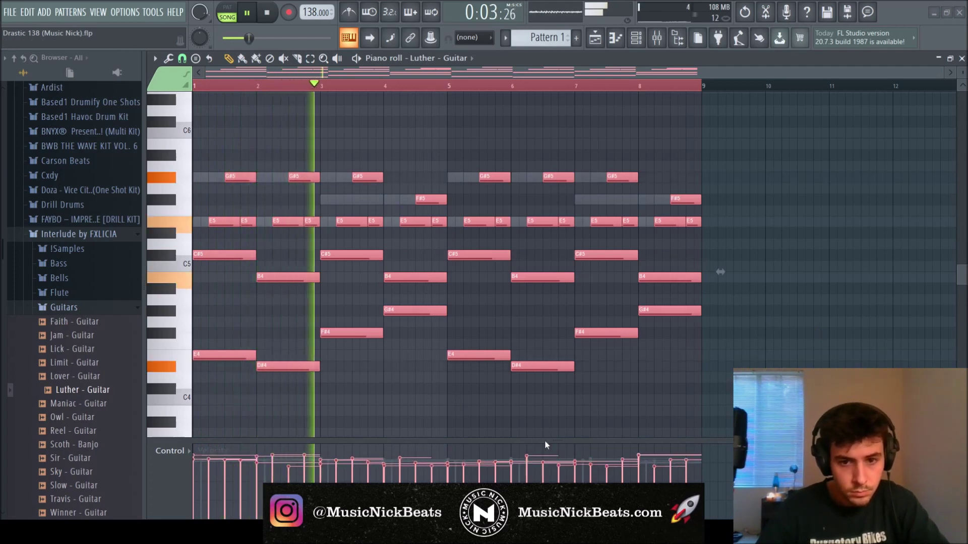
Step: Close the Luther - Guitar notes and lower its mixer track volume to about 62% during playback
left_click(961, 59)
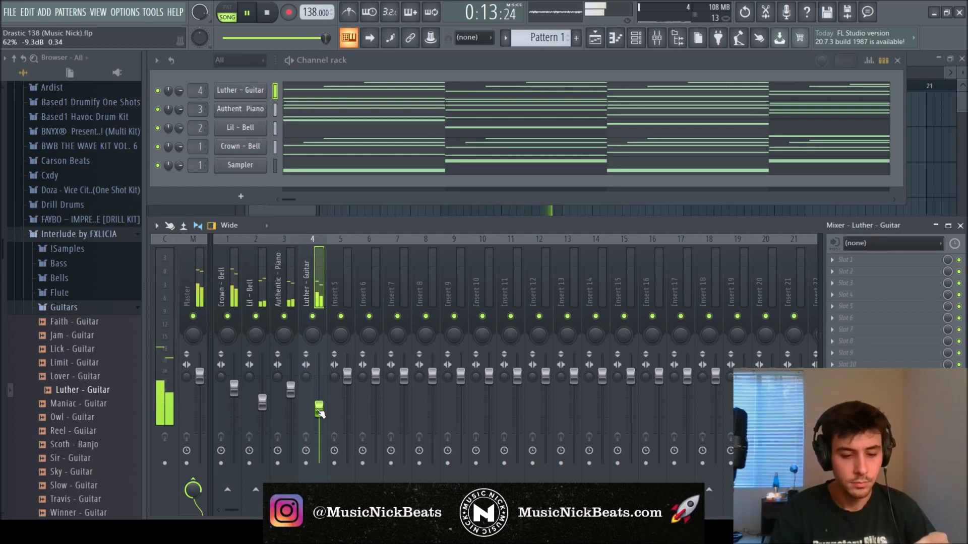
key("space")
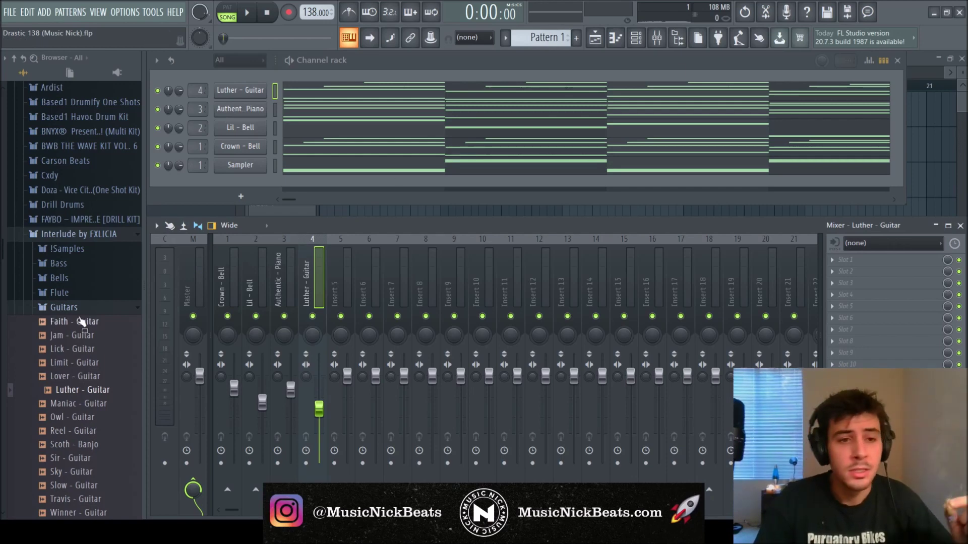
Step: Load Nasa - Bass from the kit's Bass folder and raise its bassline one octave during playback
left_click(75, 308)
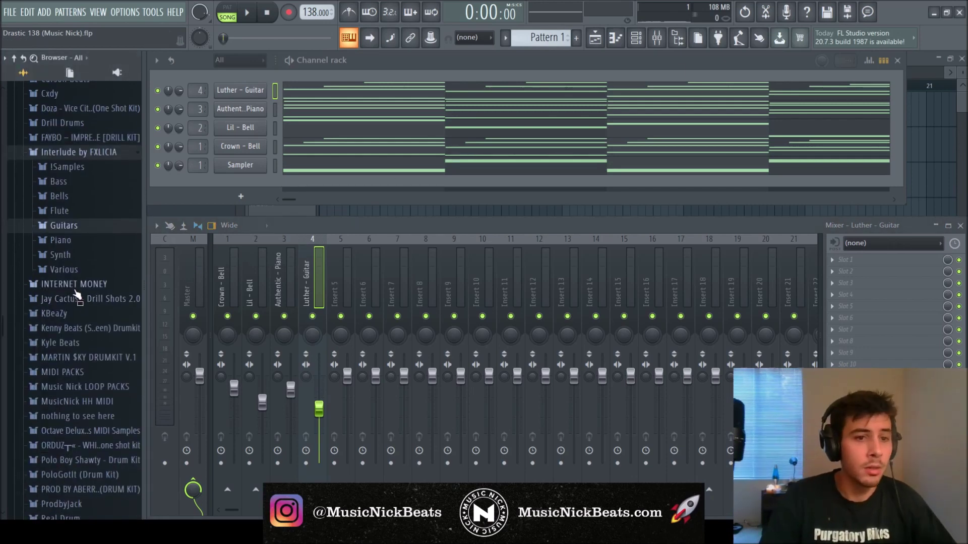
left_click(79, 243)
left_click(77, 243)
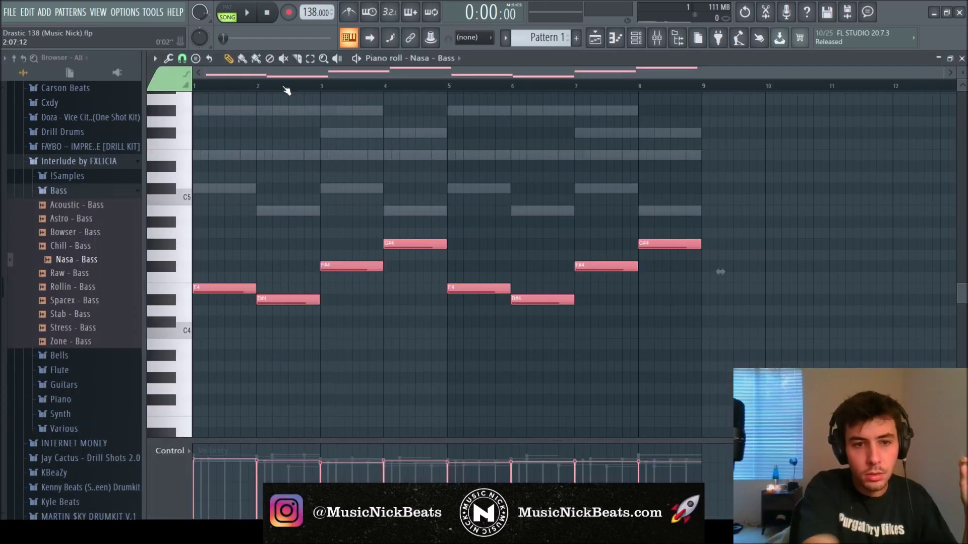
key("space")
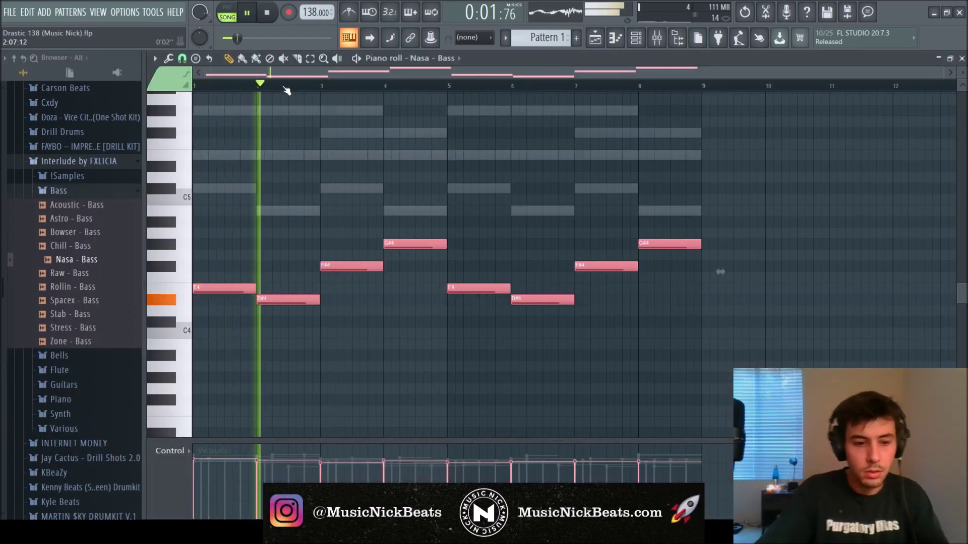
key("ctrl+Up")
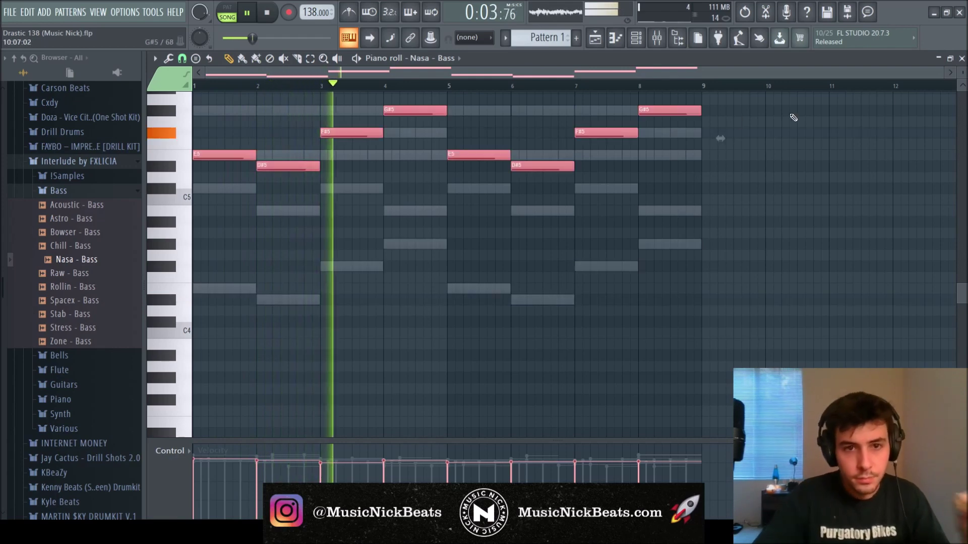
key("F7")
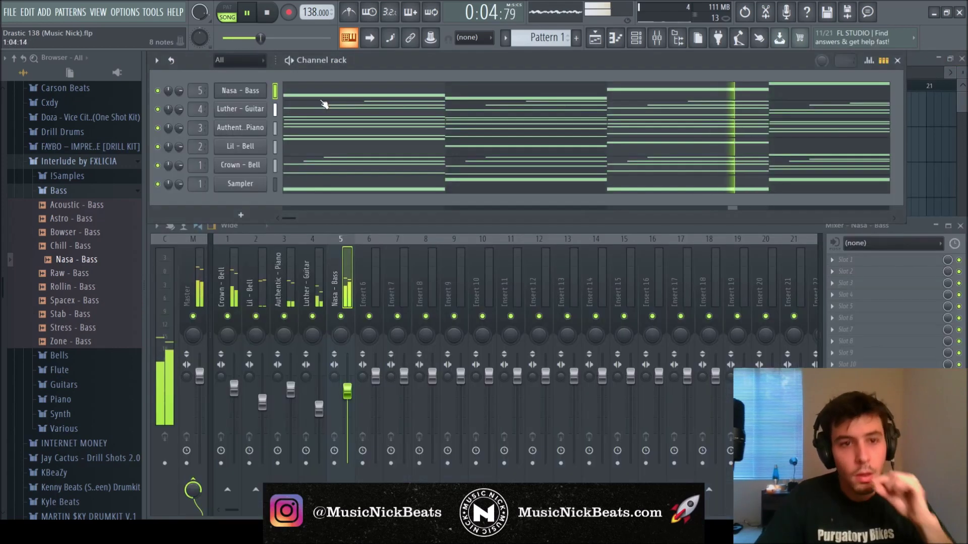
Step: Inspect the envelope and sample settings of the Nasa - Bass channel and close its window
left_click(239, 90)
left_click(306, 242)
left_click(280, 241)
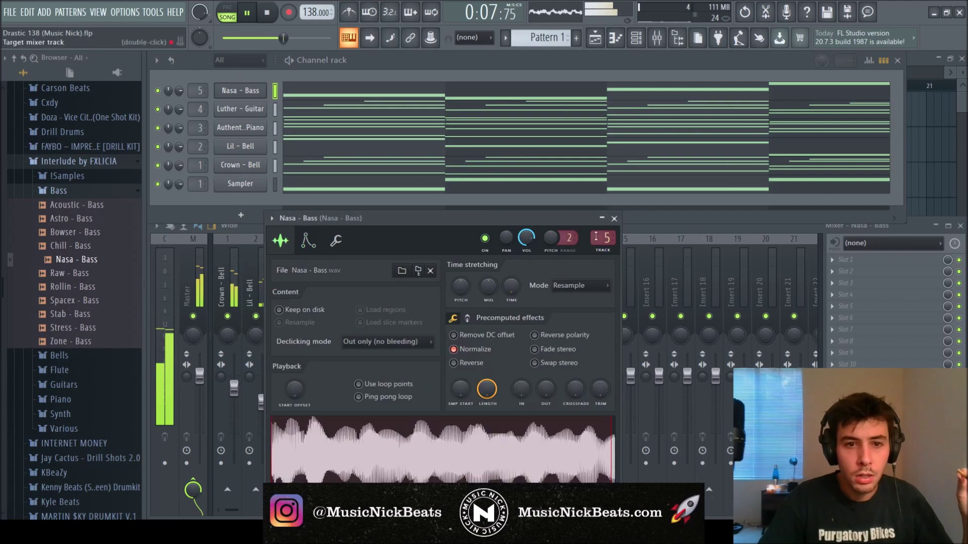
left_click(614, 219)
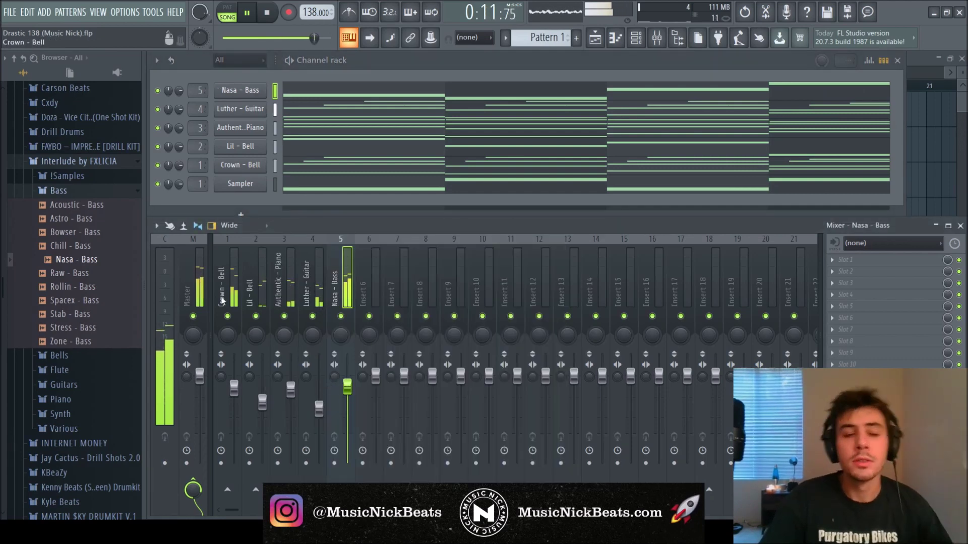
Step: Collapse the kit's Bass folder and play the layered pattern back from the start
left_click(65, 192)
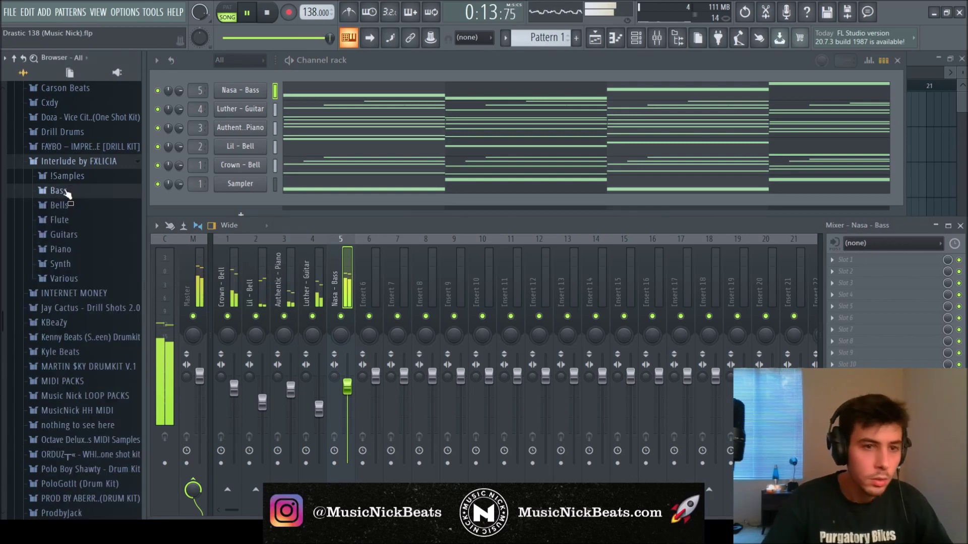
left_click(268, 13)
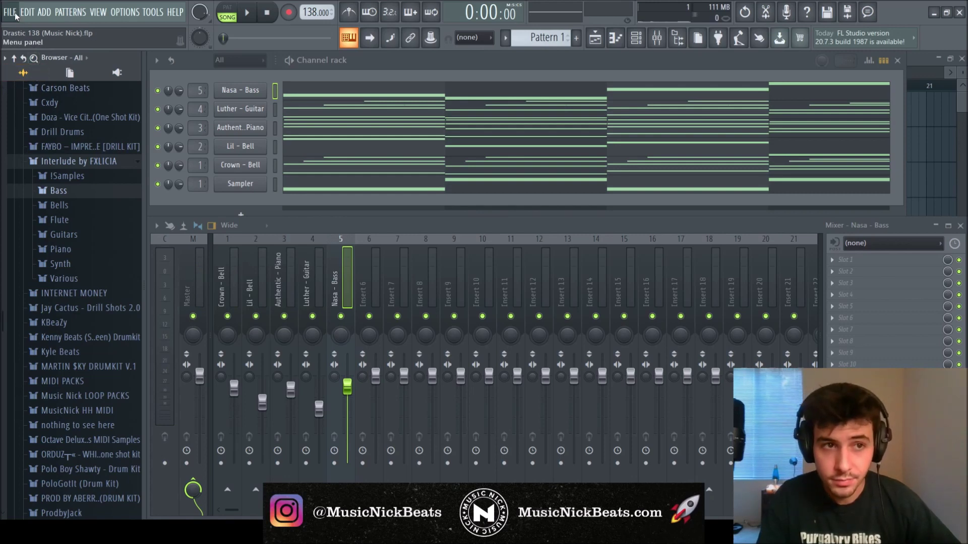
key("space")
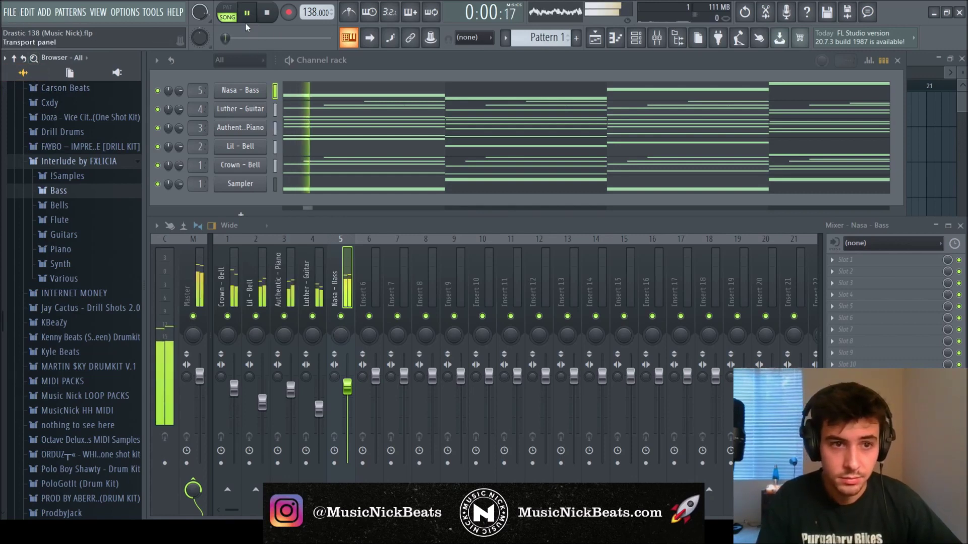
left_click(269, 13)
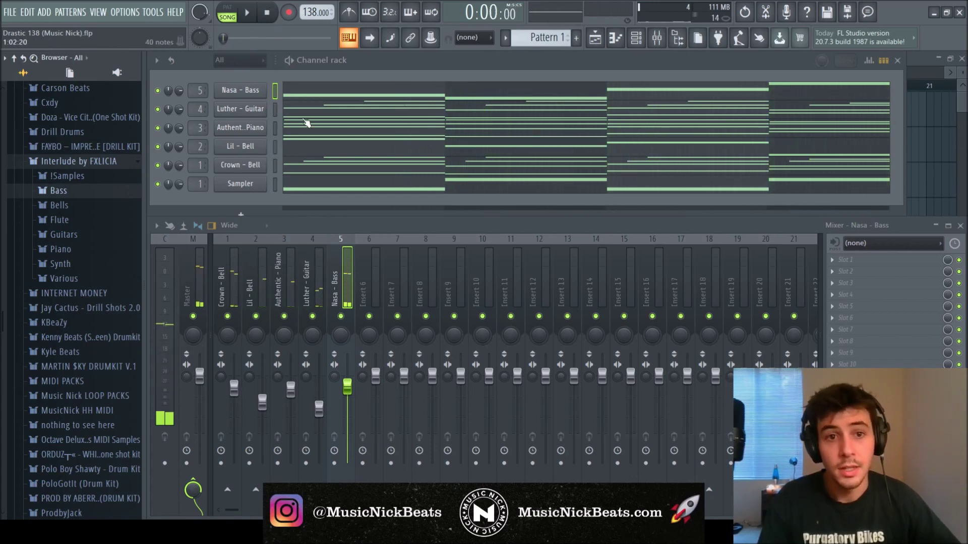
Step: Review the Crown - Bell notes in the piano roll, close them and listen to the full pattern
left_click(305, 165)
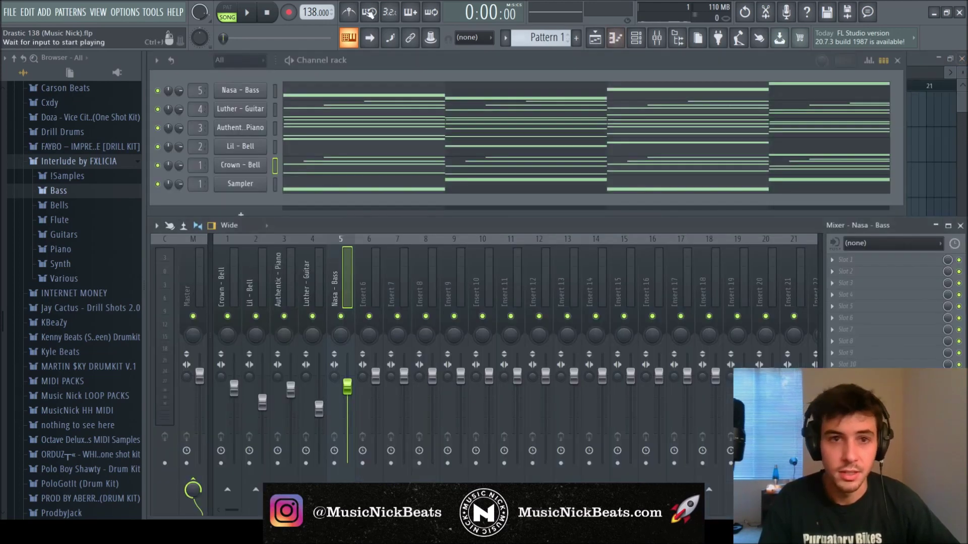
left_click(961, 59)
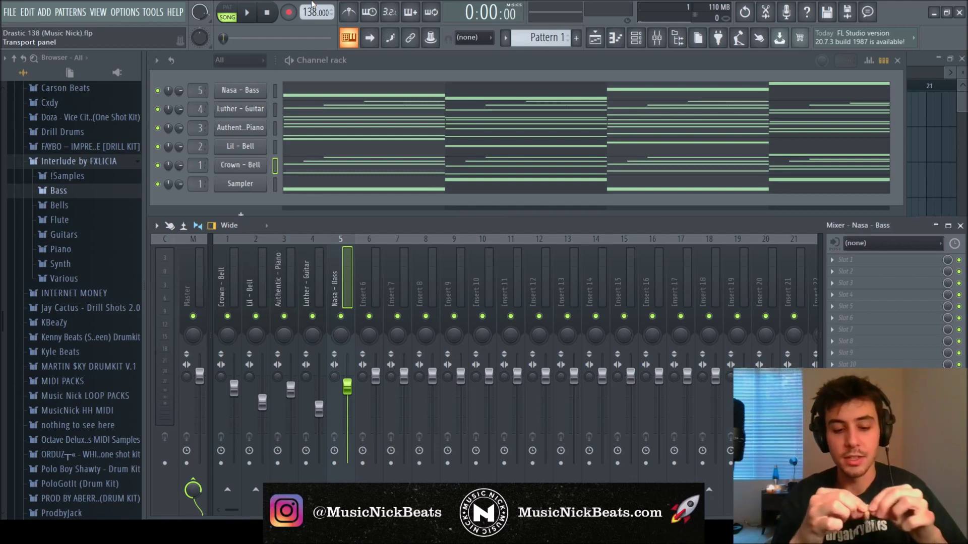
key("space")
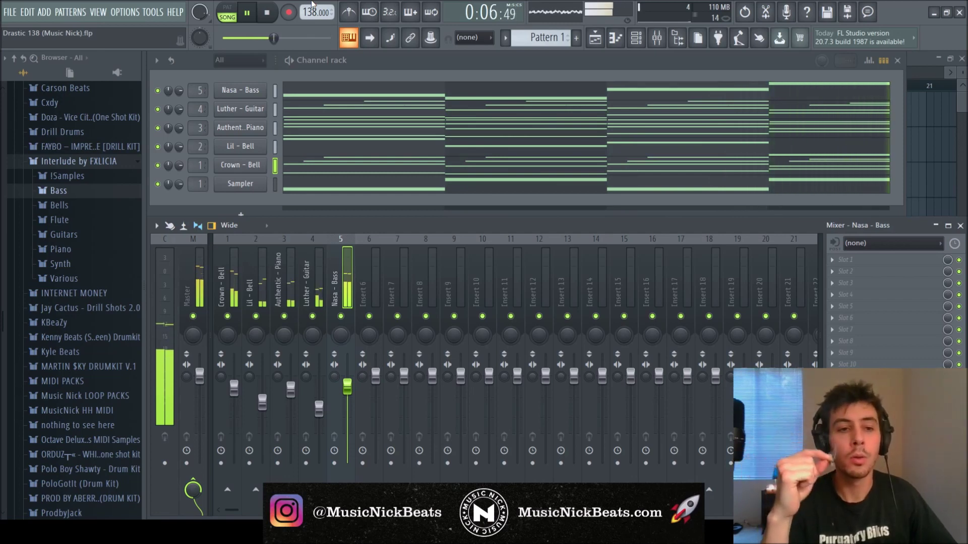
key("space")
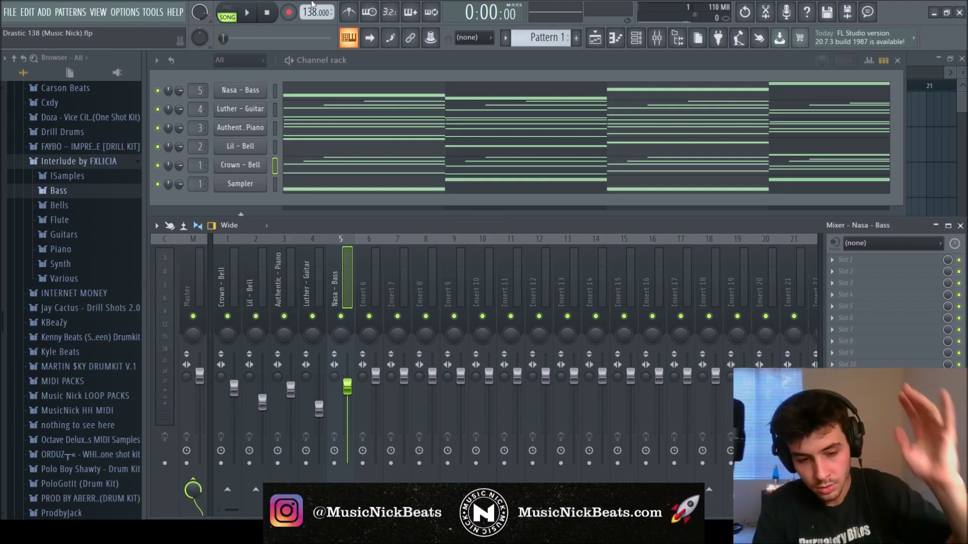
Step: Add Abbey Road Plates and REQ 6 Stereo to the Crown - Bell mixer track, with band 2 cutting about 3.7 dB at 298 Hz
key("space")
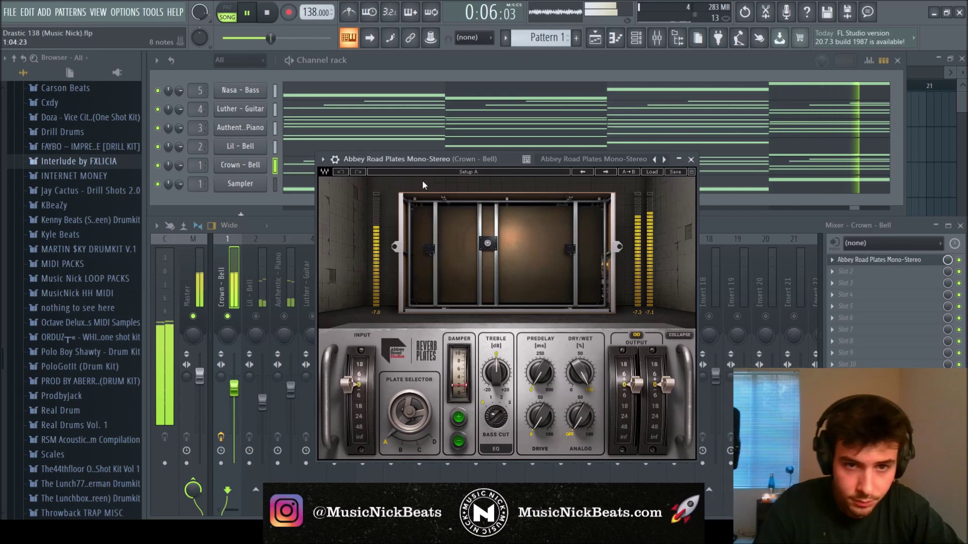
left_click_drag(412, 164, 313, 141)
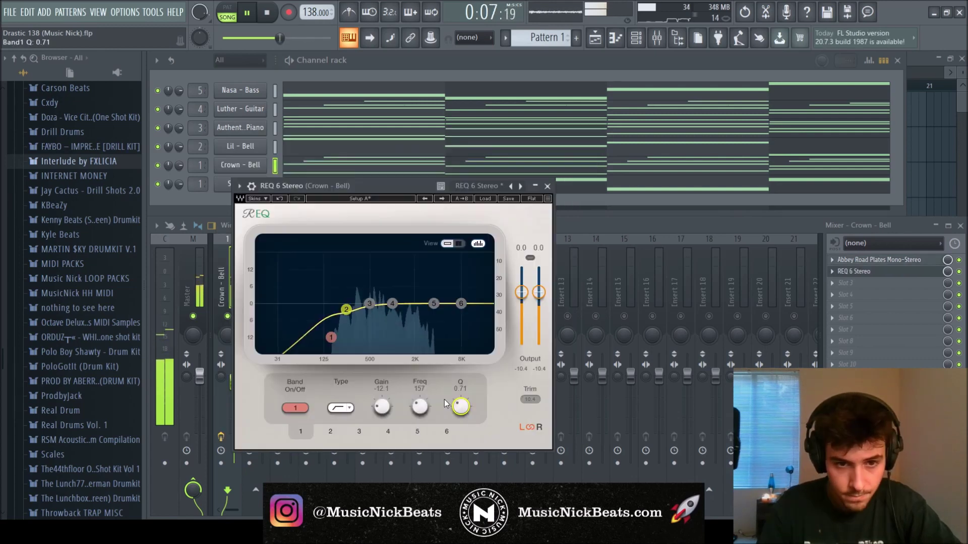
left_click(332, 337)
left_click_drag(346, 310, 334, 338)
left_click(333, 336)
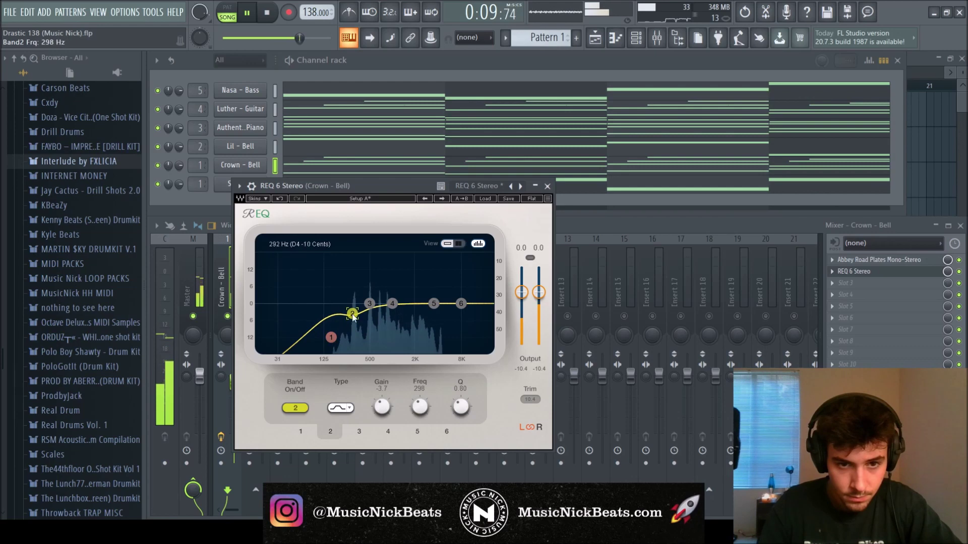
left_click(547, 186)
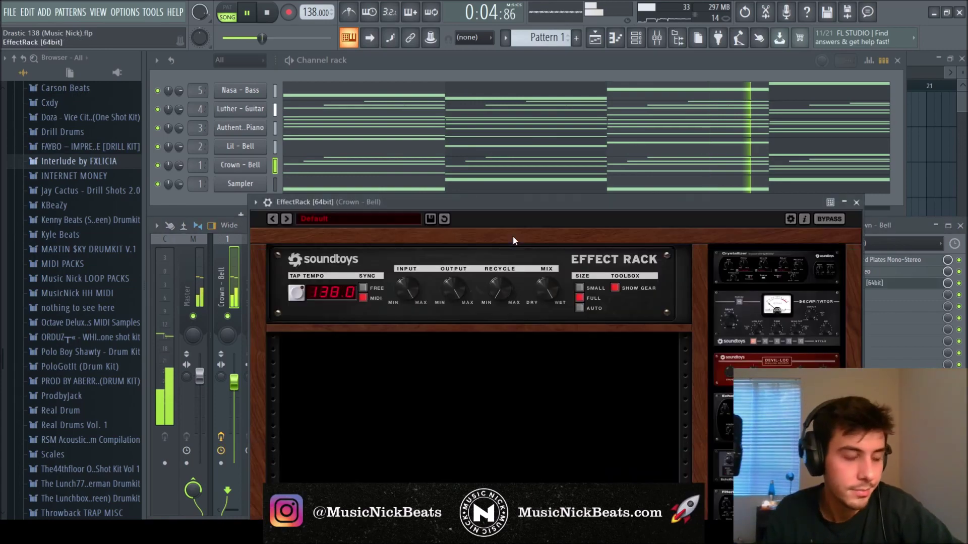
Step: Place a Tremolator in the Soundtoys EffectRack on the Crown - Bell mixer track
left_click_drag(510, 201, 449, 64)
scroll(718, 353, "down", 5)
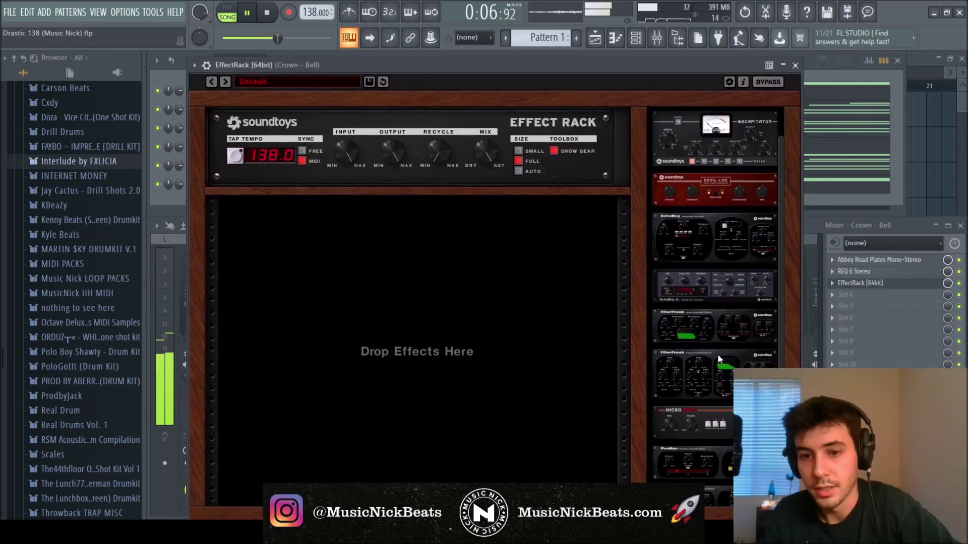
left_click_drag(552, 343, 407, 292)
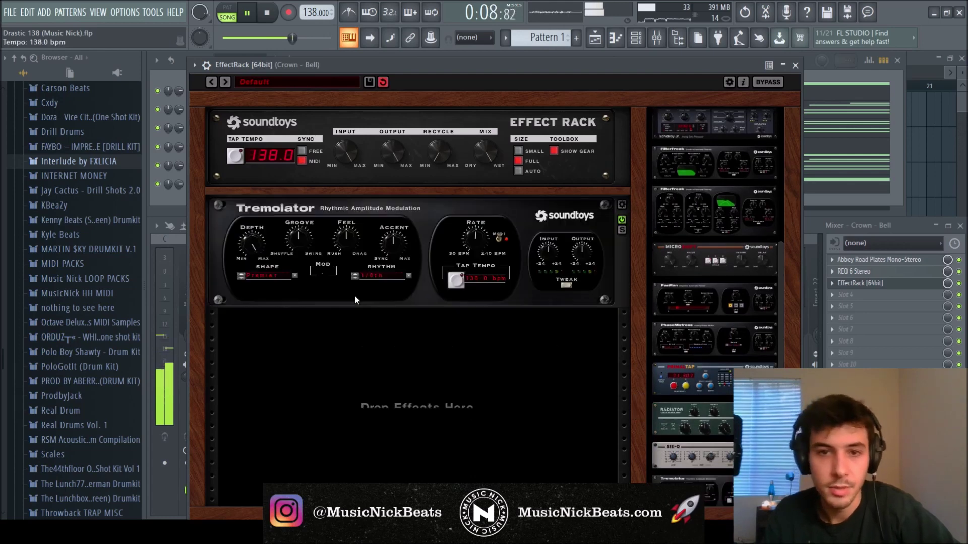
Step: Adjust the Tremolator's depth, groove and accent with a 1/4 note rhythm, then close the EffectRack and stop playback
left_click_drag(266, 252, 241, 244)
left_click_drag(303, 235, 337, 246)
left_click_drag(391, 239, 385, 241)
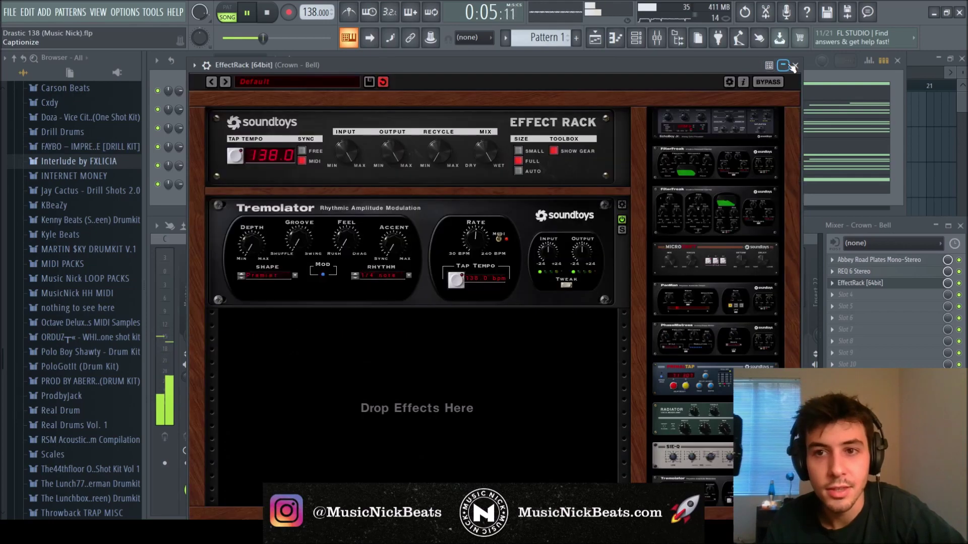
left_click(795, 66)
key("space")
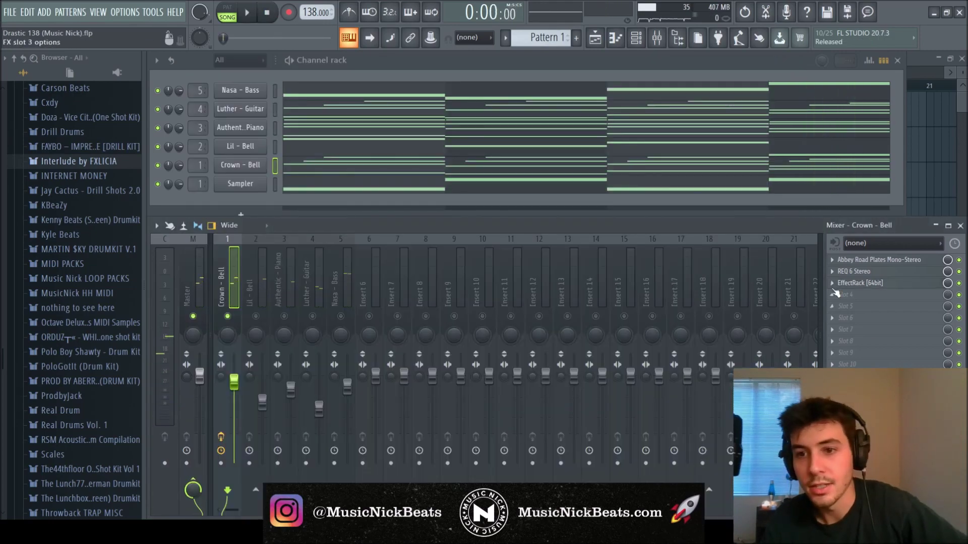
left_click(832, 285)
left_click(838, 268)
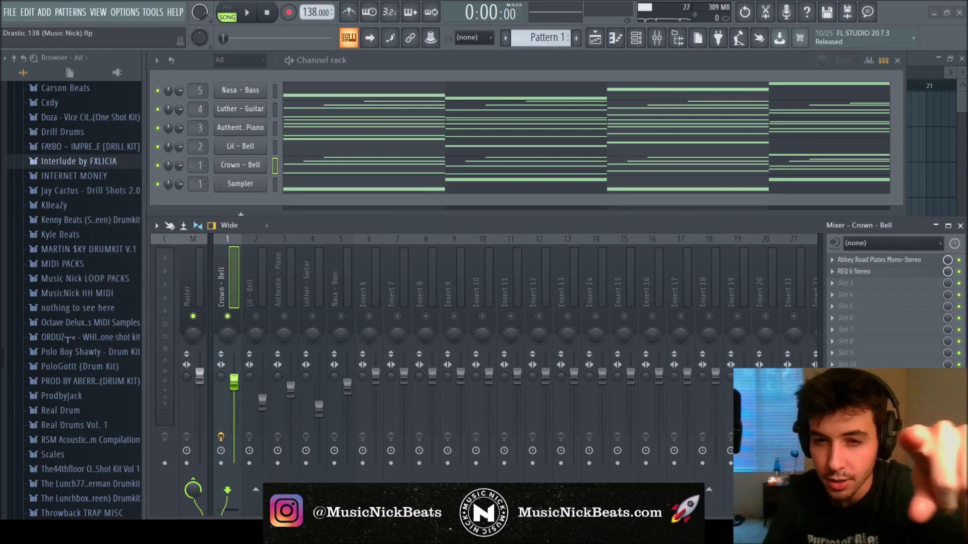
key("ctrl+z")
Step: Reopen the Crown - Bell EffectRack during playback, add an EchoBoy below the Tremolator and close the rack
left_click(253, 16)
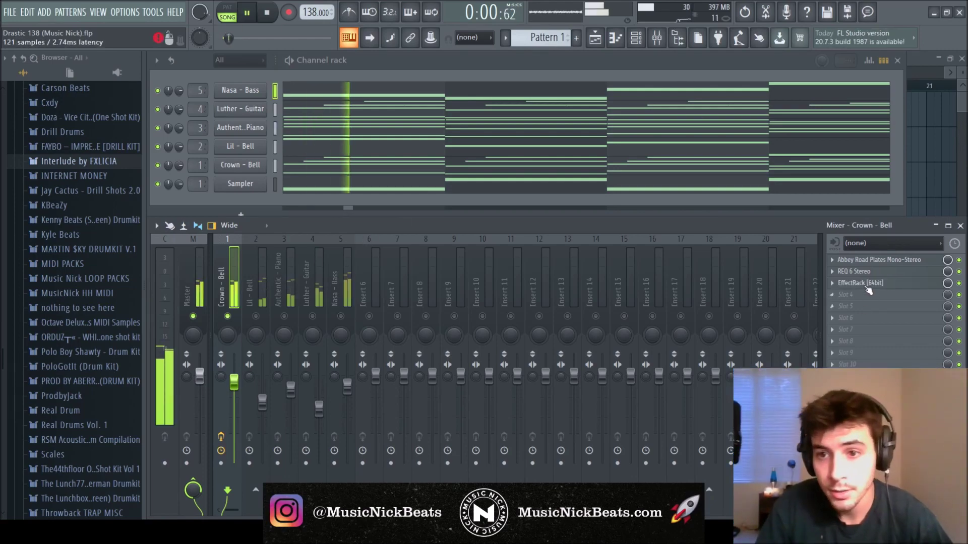
left_click(861, 284)
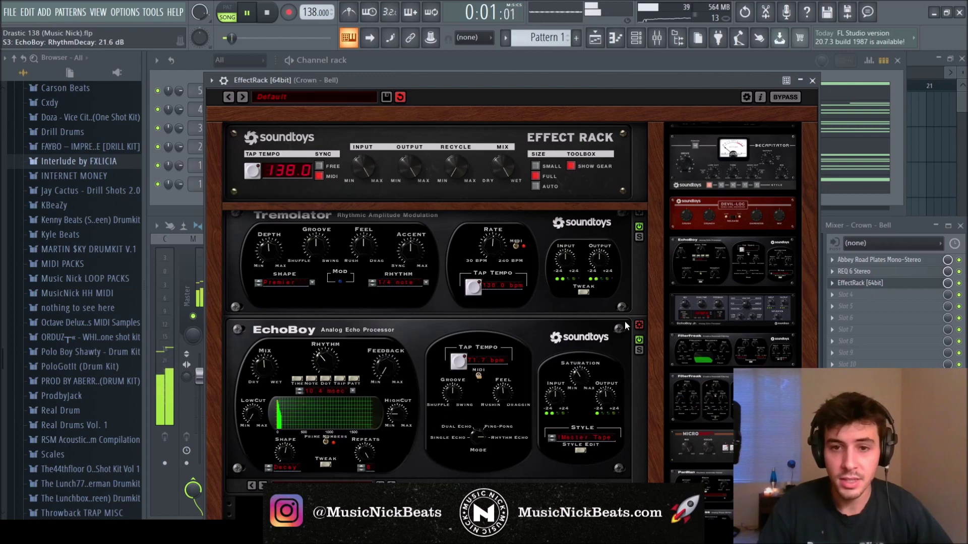
left_click(812, 81)
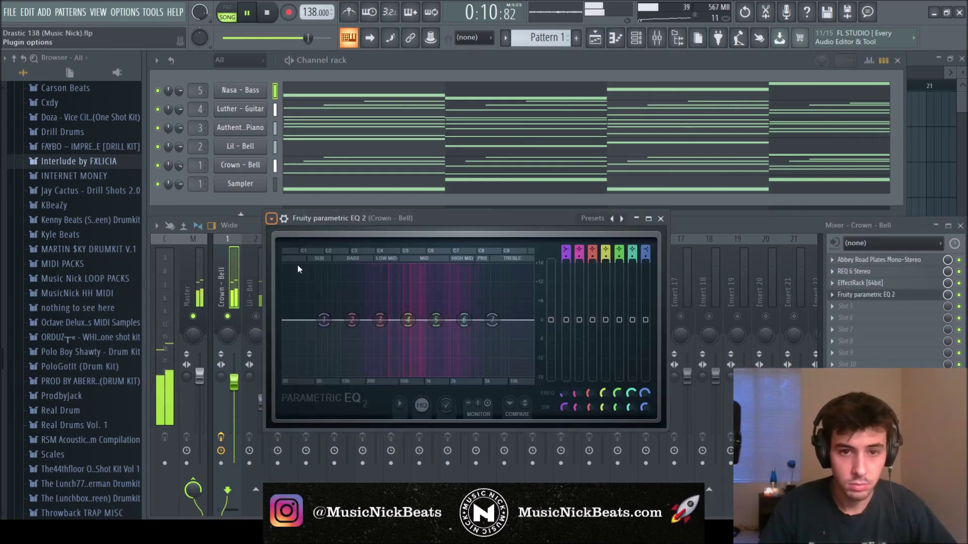
Step: Cut the low end of Crown - Bell with Fruity parametric EQ 2 and put Drip with the APEX preset on Lil - Bell
left_click(622, 218)
left_click_drag(295, 319, 356, 319)
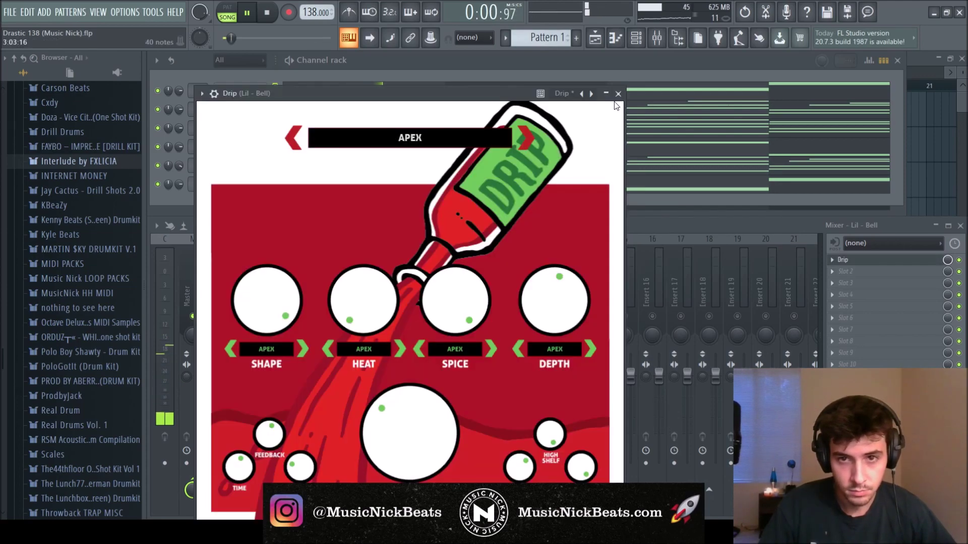
left_click(617, 94)
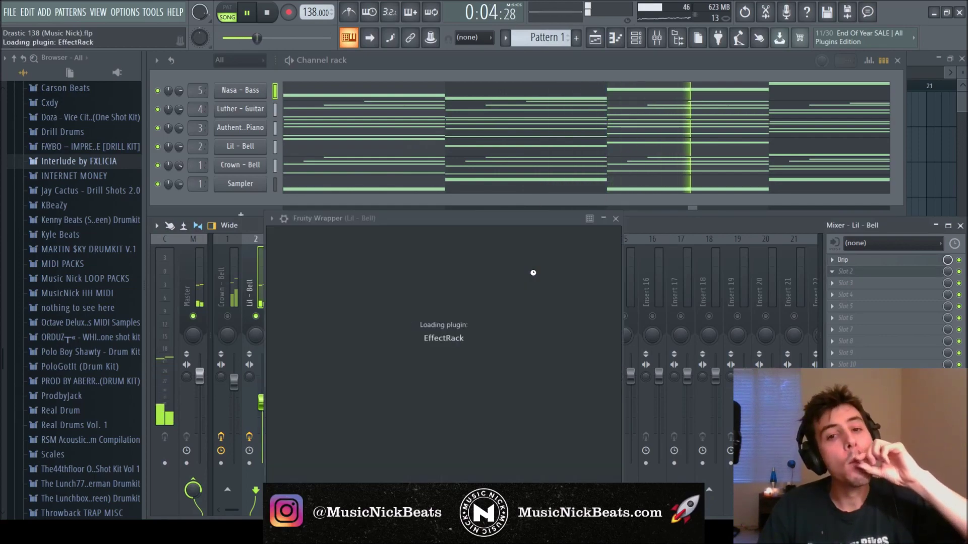
Step: Build a Lil - Bell EffectRack with MicroShift at 62.5% mix above an EchoBoy on the Ambients Echoes preset, then fill effect slot 3
left_click_drag(393, 208, 324, 81)
left_click_drag(778, 305, 479, 278)
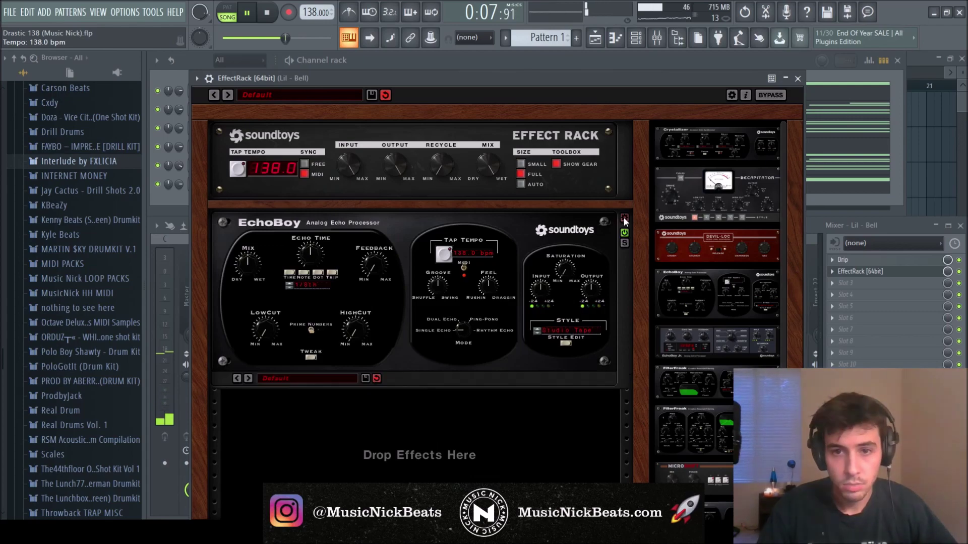
left_click(267, 378)
mouse_move(303, 258)
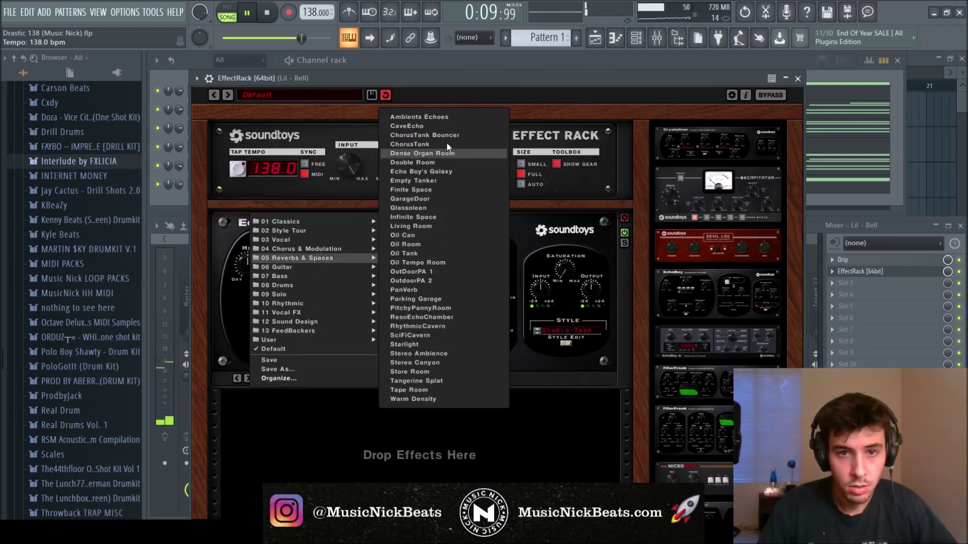
left_click(443, 117)
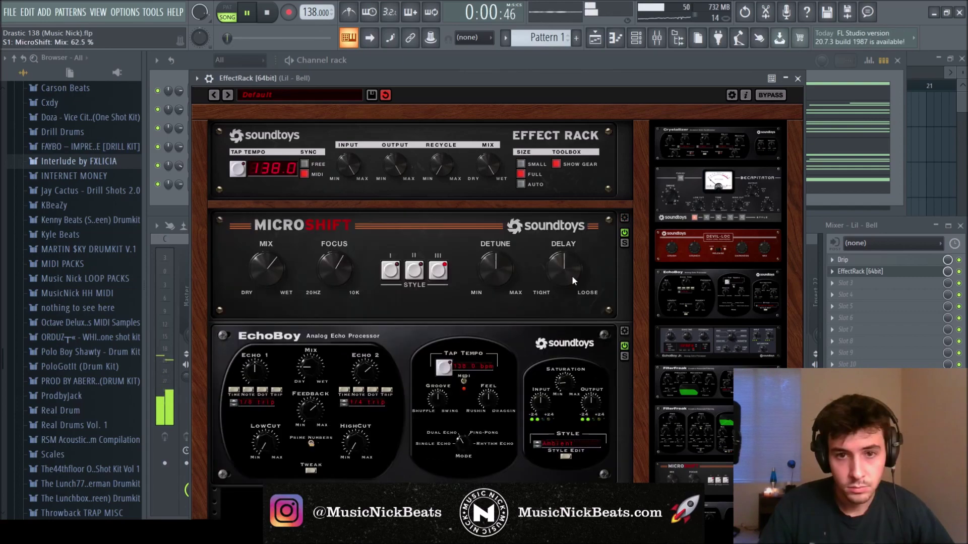
left_click(798, 79)
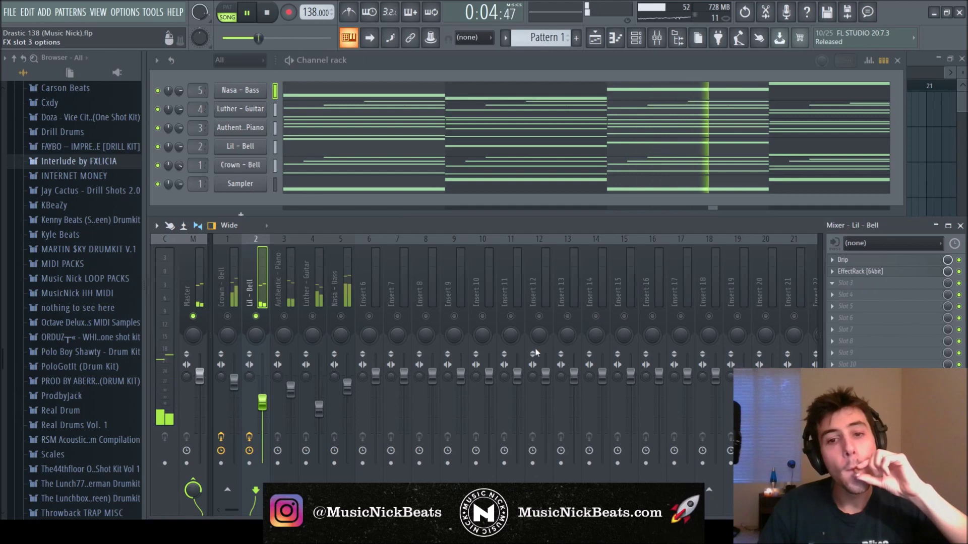
left_click(526, 407)
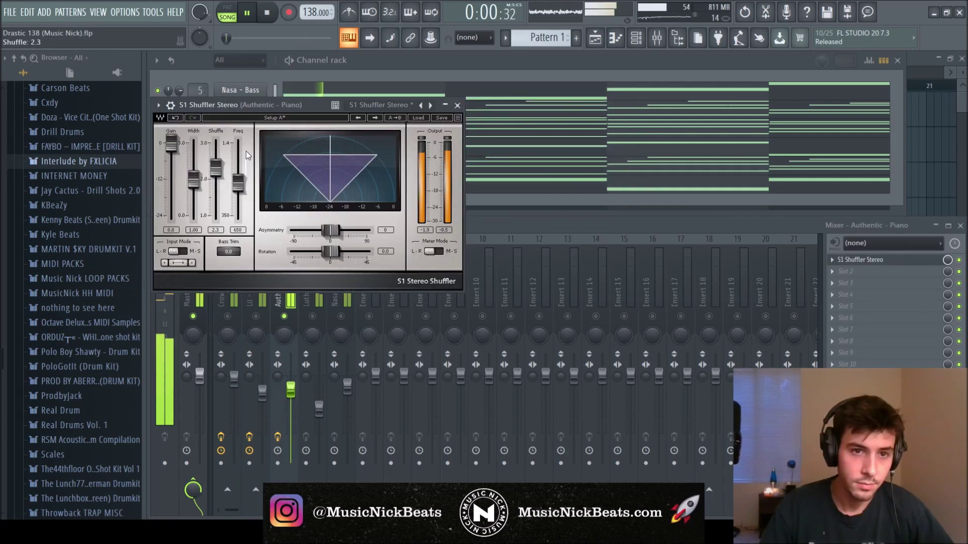
Step: Widen the Authentic - Piano track with S1 Shuffler Stereo, using width 1.69, shuffle 1.7, frequency 931, asymmetry -8 and a slight rotation
left_click_drag(207, 183, 193, 165)
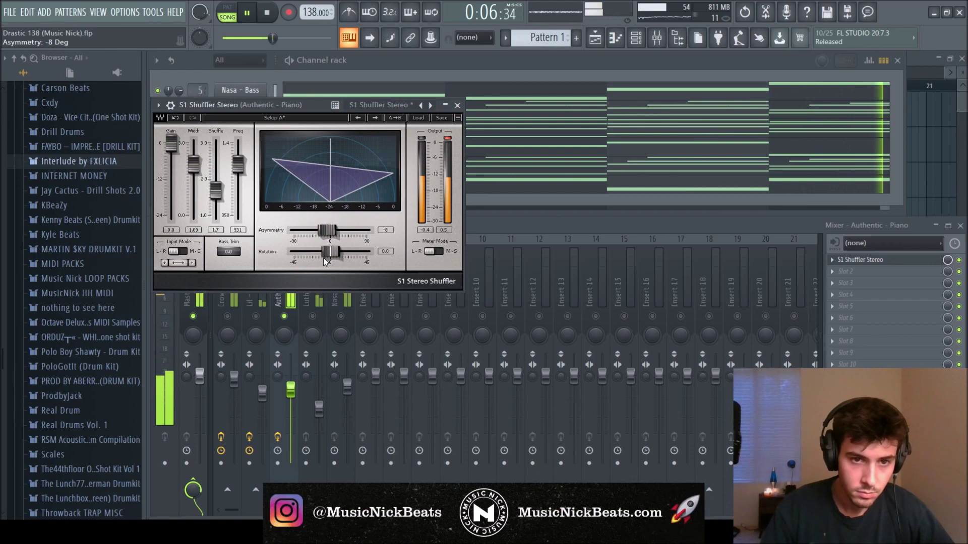
left_click_drag(328, 252, 323, 252)
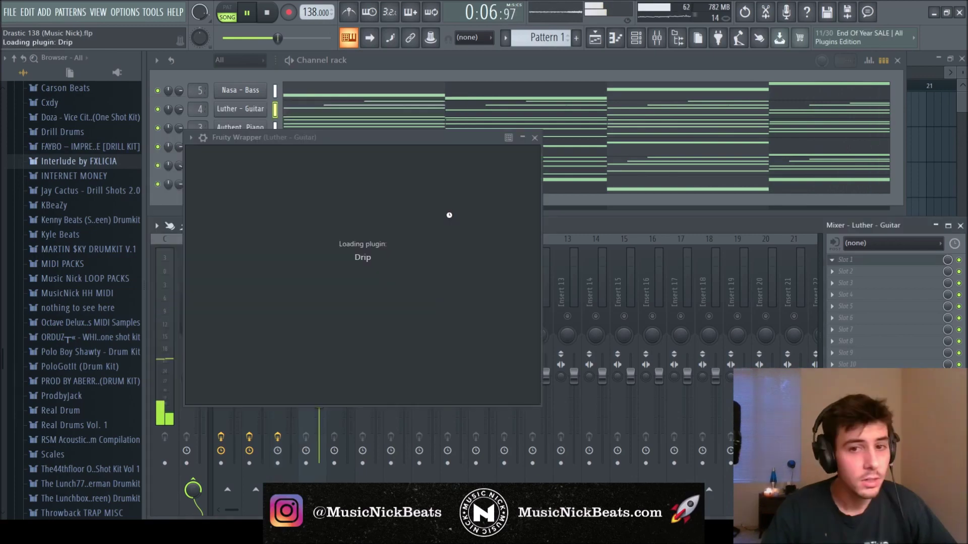
Step: Add Drip to the Luther - Guitar mixer track with the APEX preset and the delay overall at 18%, then close it
left_click(405, 181)
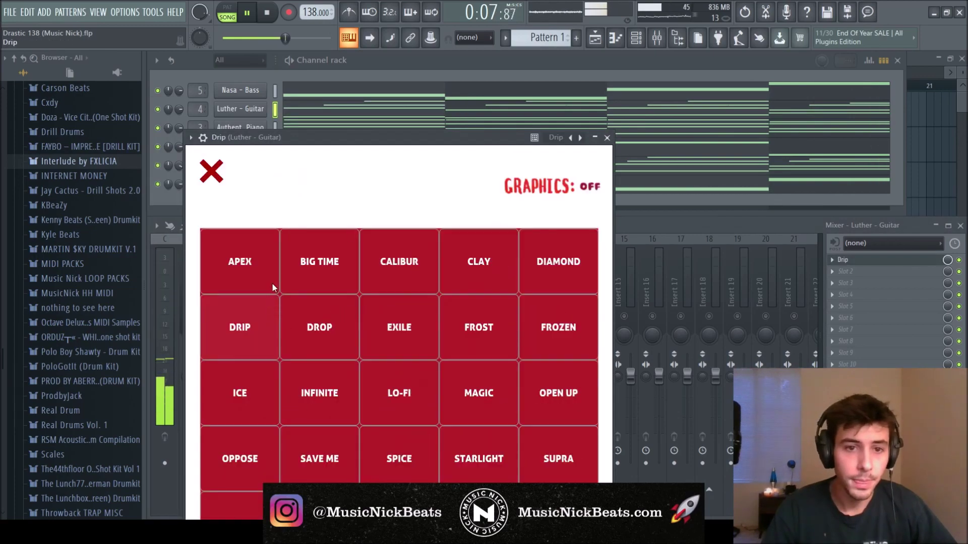
left_click(255, 250)
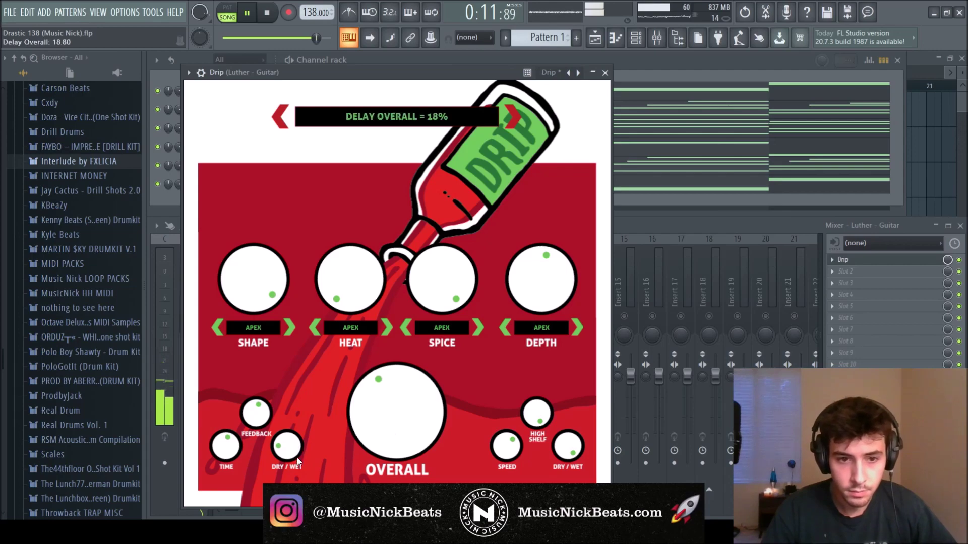
left_click(605, 72)
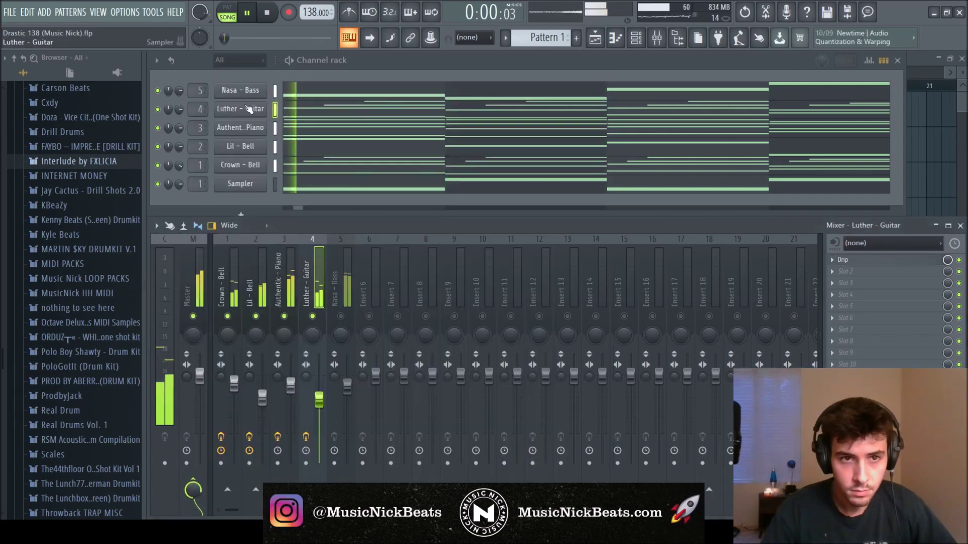
Step: Build a Luther - Guitar EffectRack with MicroShift at 90.2% delay and two EchoBoys, the last on the Stereo Ambience preset, then close it
left_click_drag(692, 258, 401, 478)
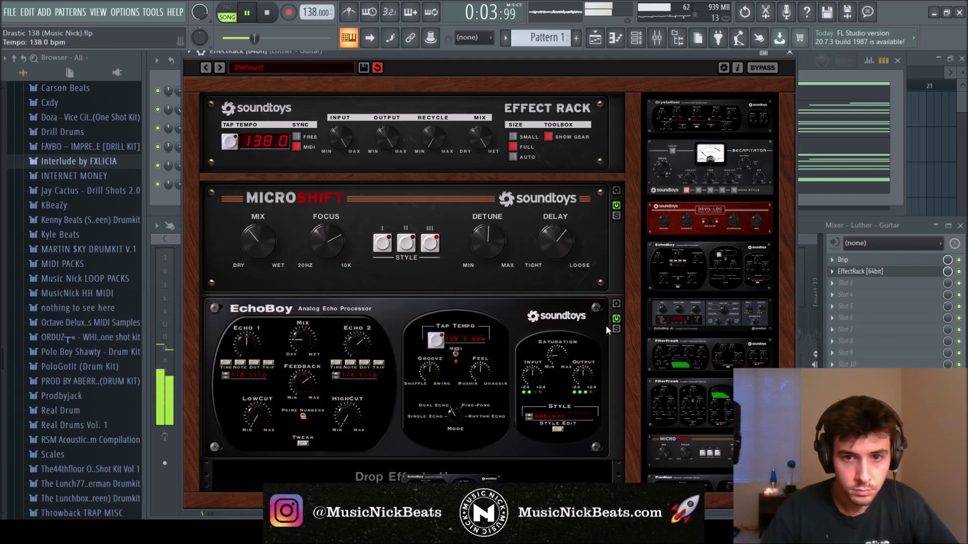
left_click_drag(549, 268, 551, 236)
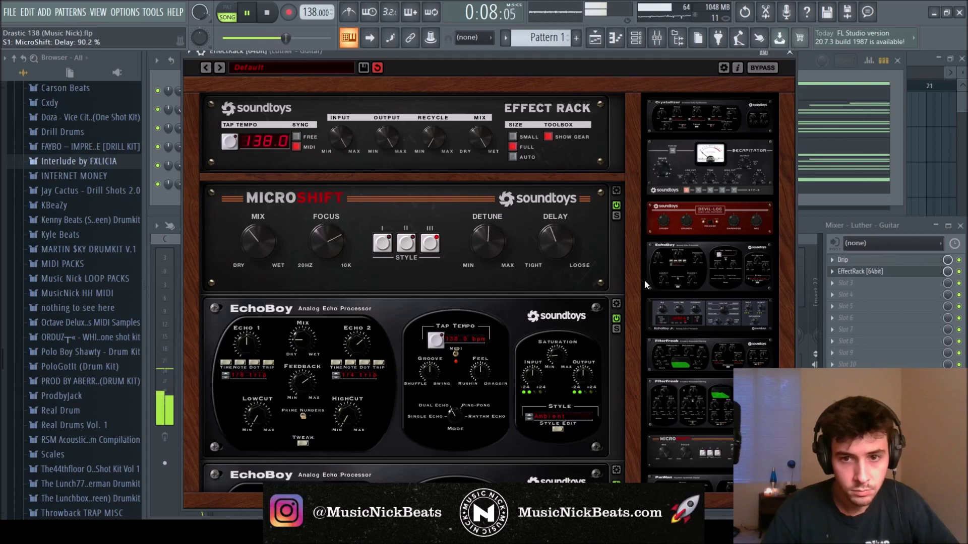
left_click_drag(633, 297, 628, 437)
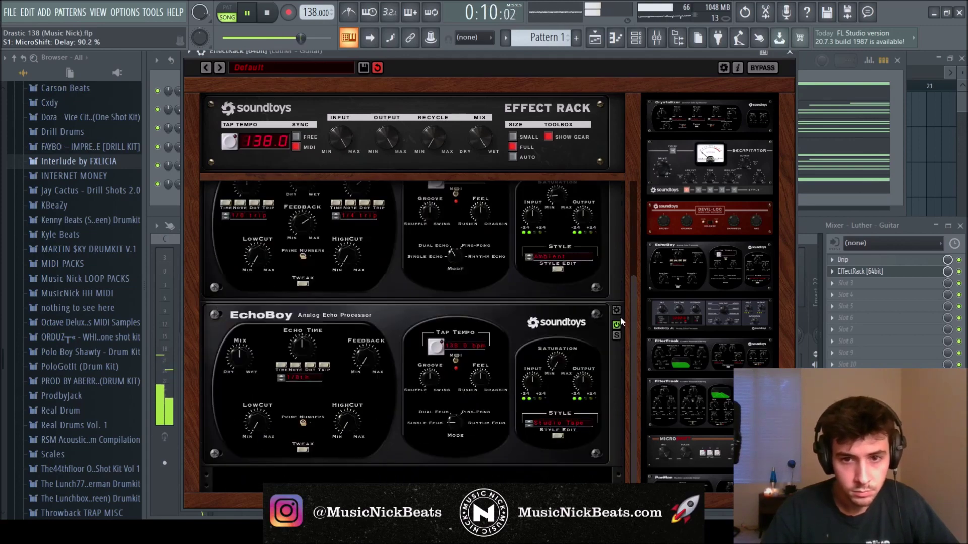
scroll(355, 436, "down", 1)
left_click(304, 454)
mouse_move(319, 336)
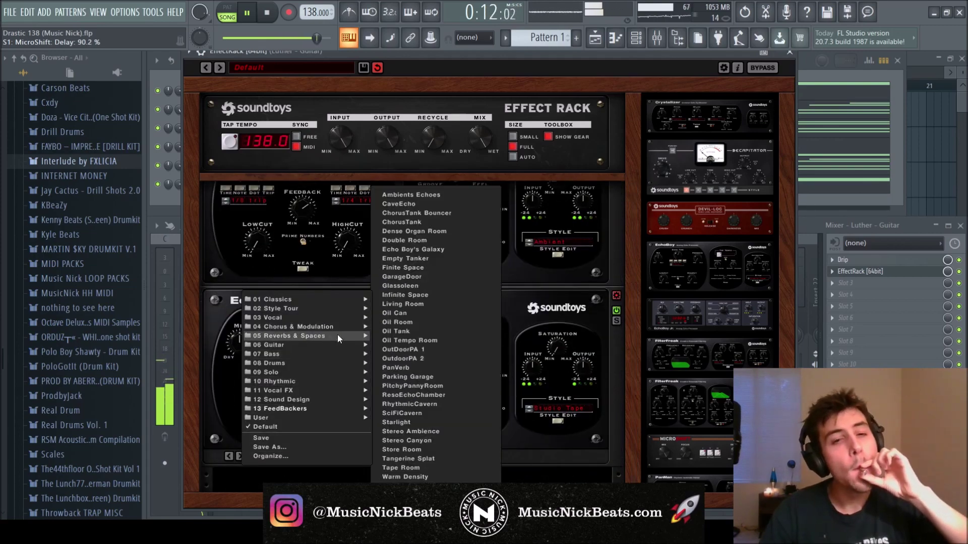
left_click(429, 433)
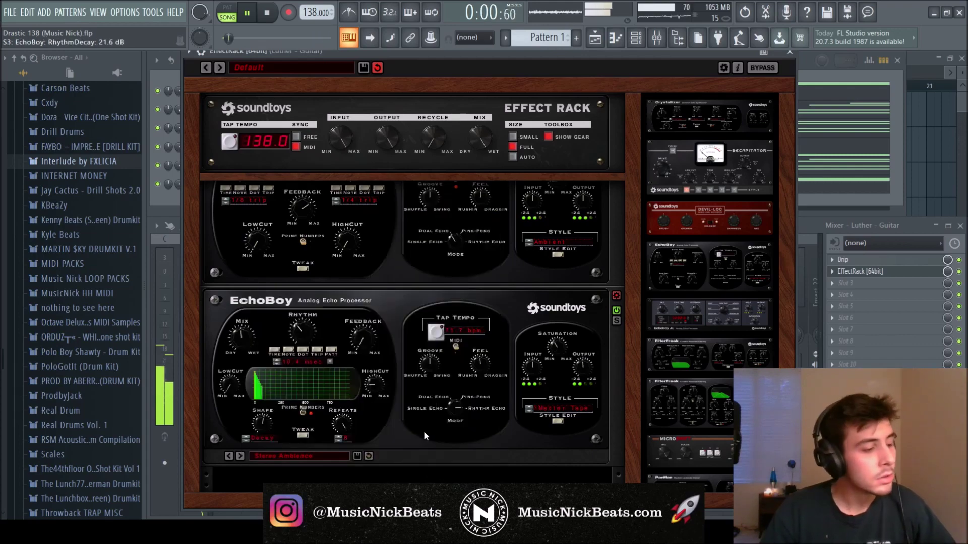
left_click(790, 55)
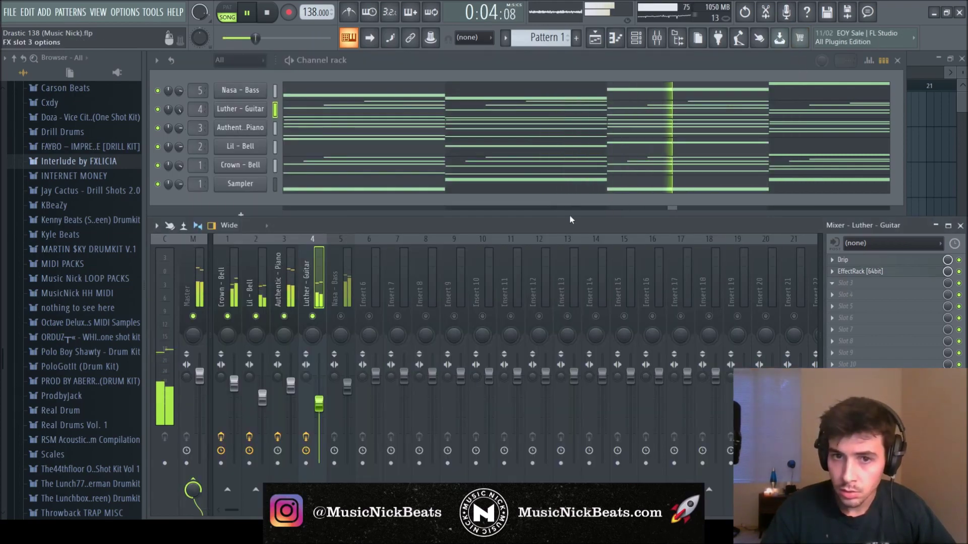
Step: Add Fruity Delay 3 and Fruity parametric EQ 2 to Luther - Guitar and cut the low end with the EQ
left_click(526, 404)
left_click(383, 171)
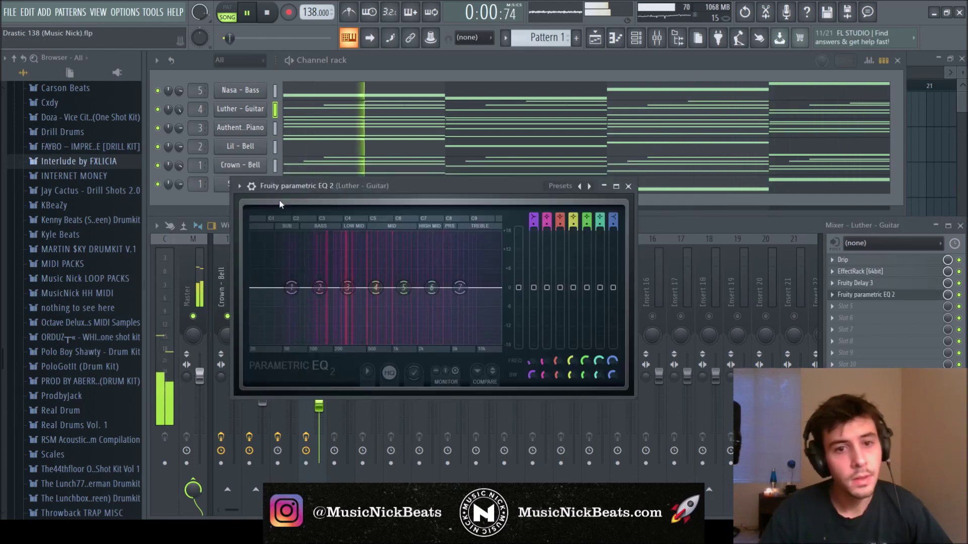
left_click(239, 186)
left_click(270, 231)
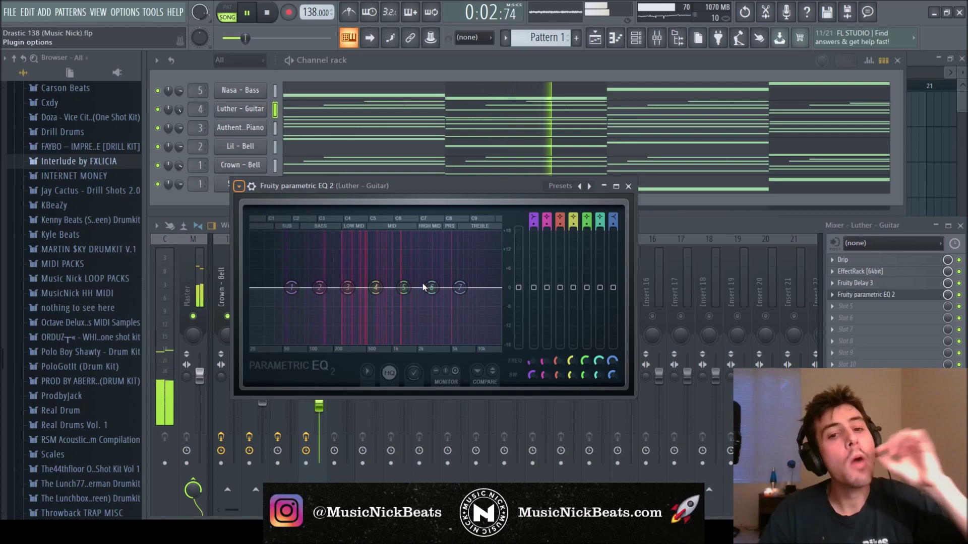
left_click_drag(255, 288, 320, 292)
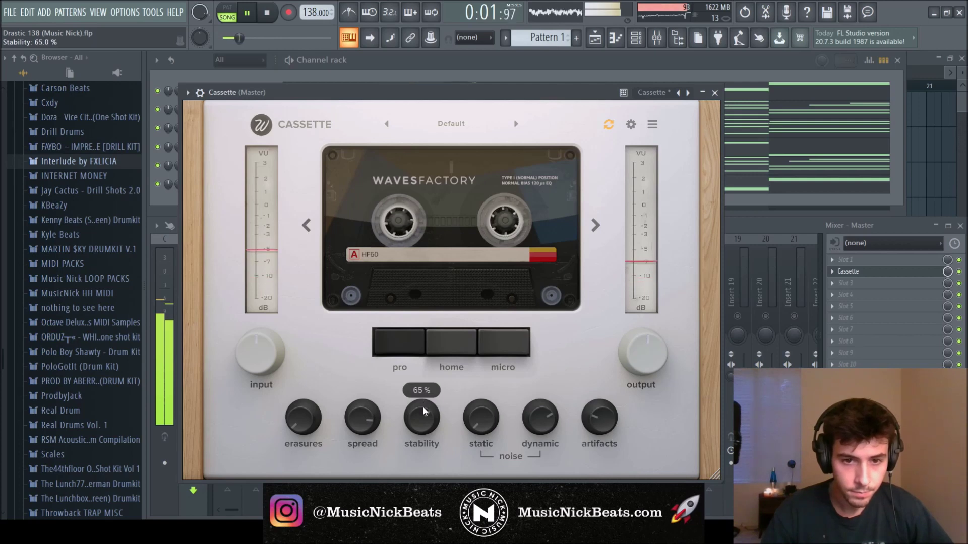
Step: Set the Master's Cassette input to about 0.2 dB, adjust its output, and add RC-20 Retro Color with the Vinyl 2 noise
mouse_move(258, 338)
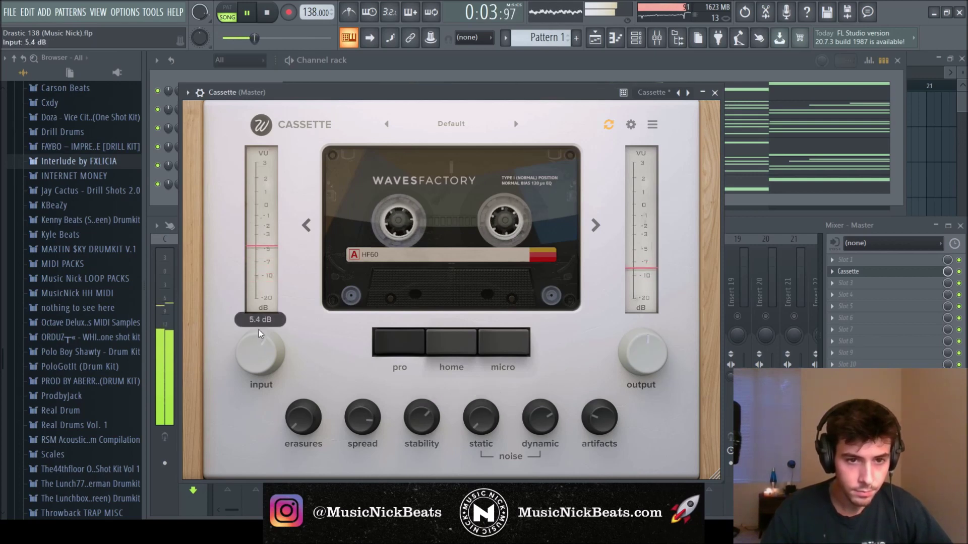
left_click_drag(259, 326, 256, 349)
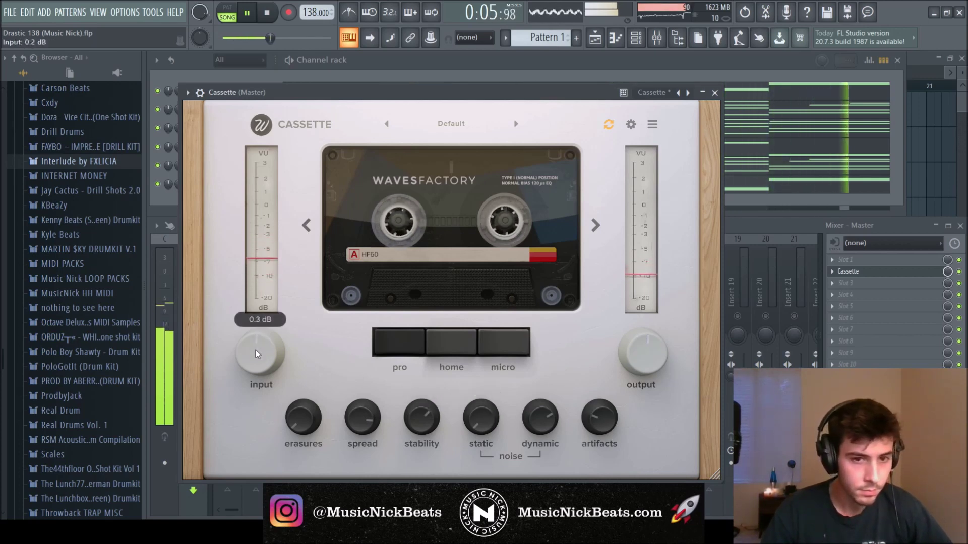
mouse_move(640, 361)
left_mouse_down()
mouse_move(637, 329)
mouse_move(637, 361)
left_mouse_up()
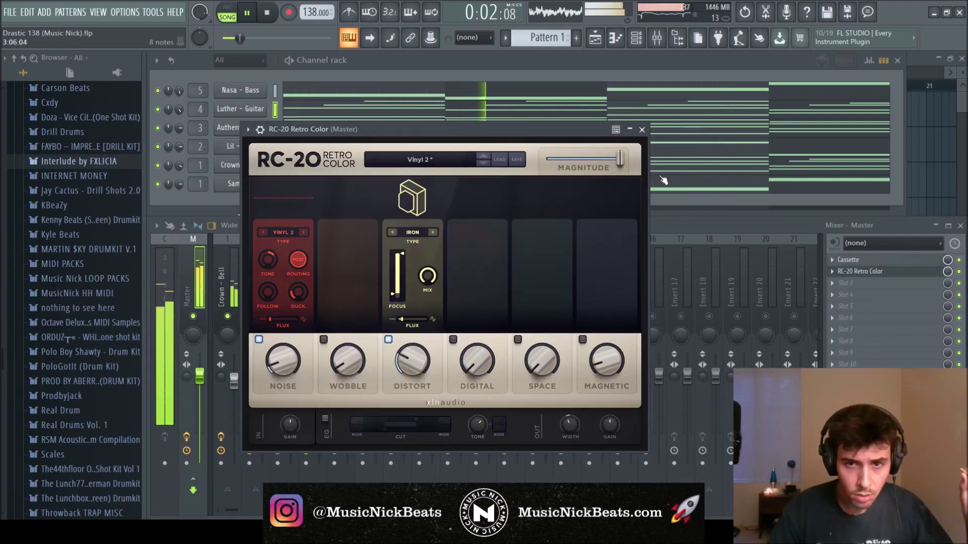
left_click(642, 130)
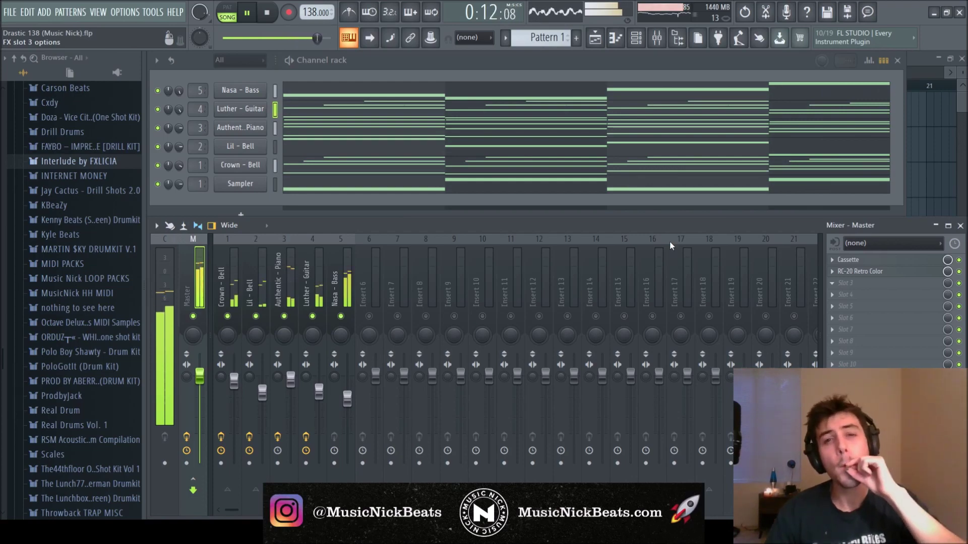
Step: Place a Crown - Bell pattern at bar 33 in the playlist and delete the Lil - Bell patterns at bars 33 and 41
left_click(326, 167)
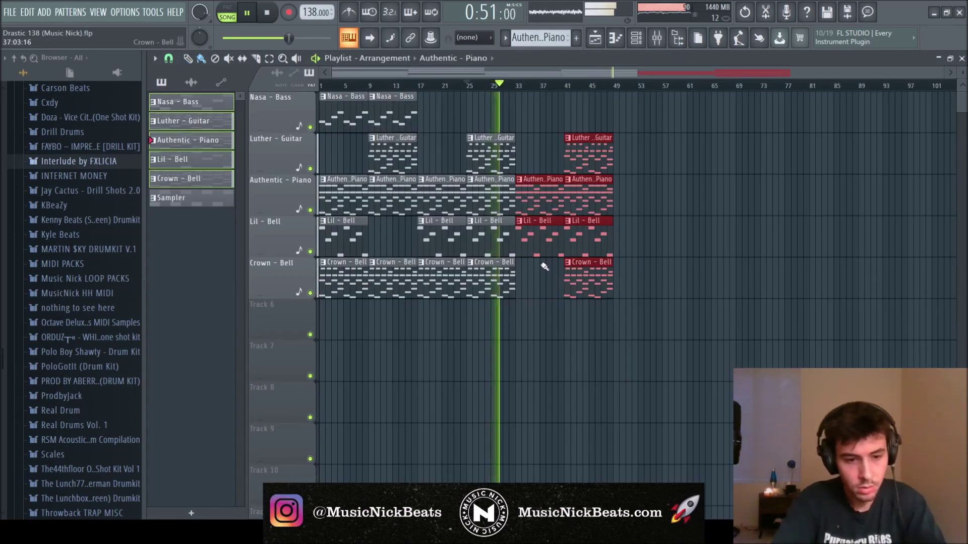
left_click(544, 266)
right_click(542, 237)
right_click(590, 237)
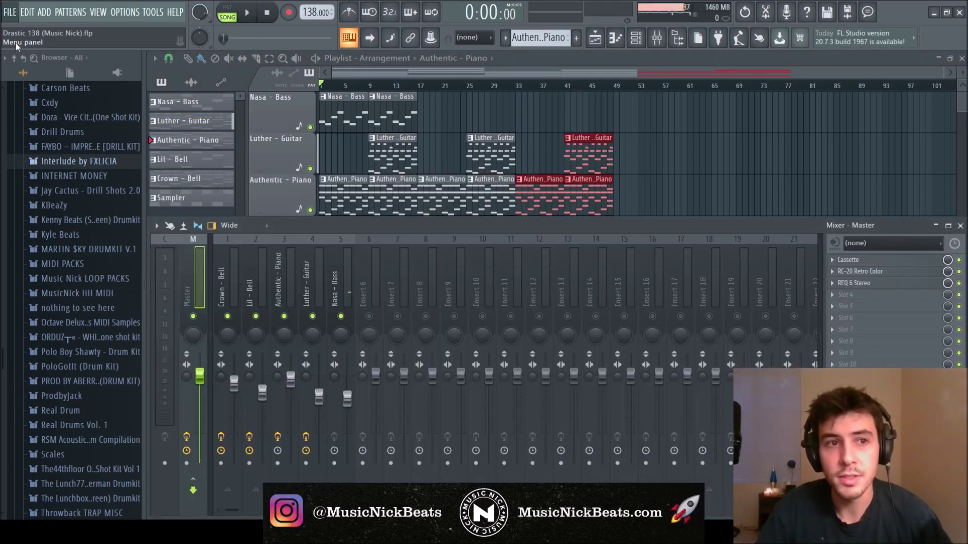
left_click(389, 77)
scroll(478, 154, "up", 2)
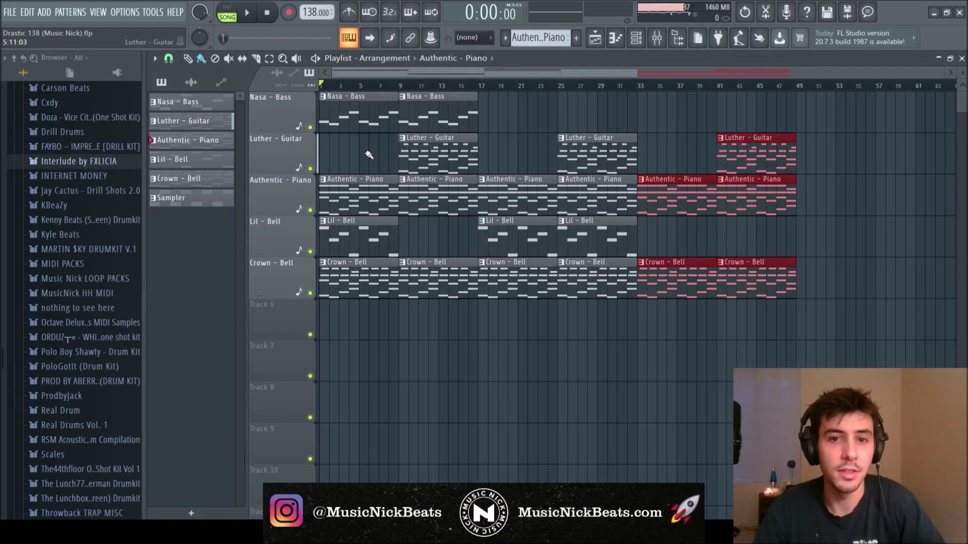
left_click(874, 121)
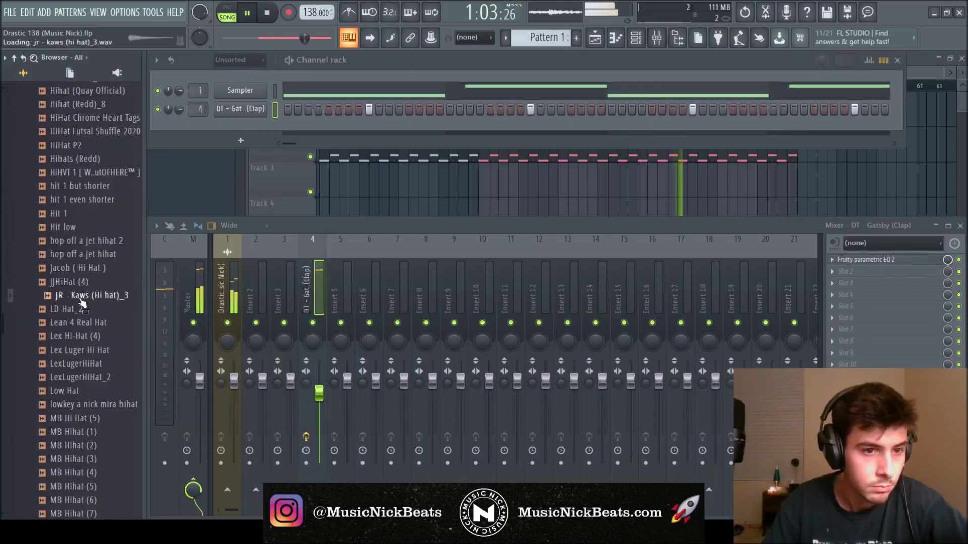
Step: Audition hi-hat samples in the browser against the playing loop, including the MZ Hi Hat sounds
scroll(75, 292, "down", 5)
left_click(78, 282)
left_click(96, 159)
scroll(95, 227, "down", 4)
left_click(95, 242)
left_click(98, 254)
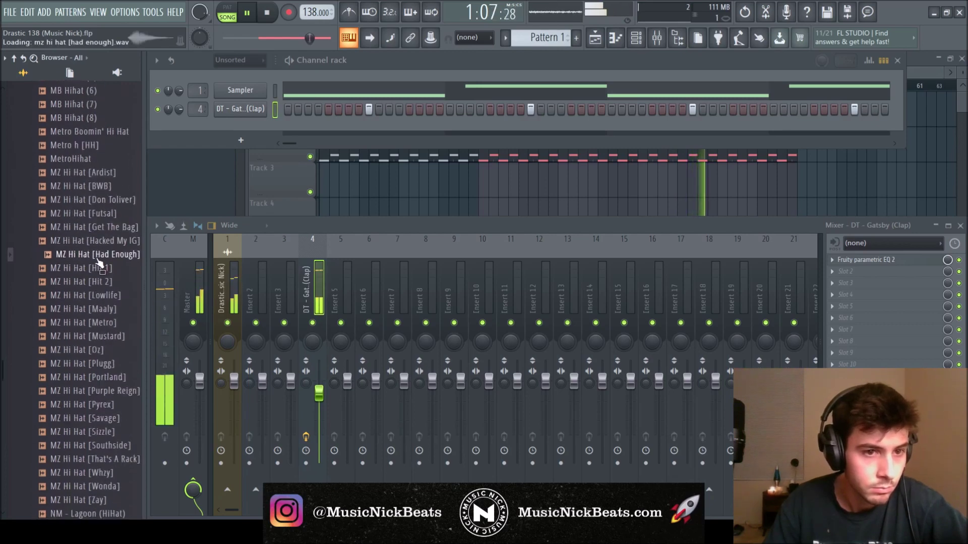
left_click(98, 281)
scroll(98, 282, "down", 4)
left_click(98, 283)
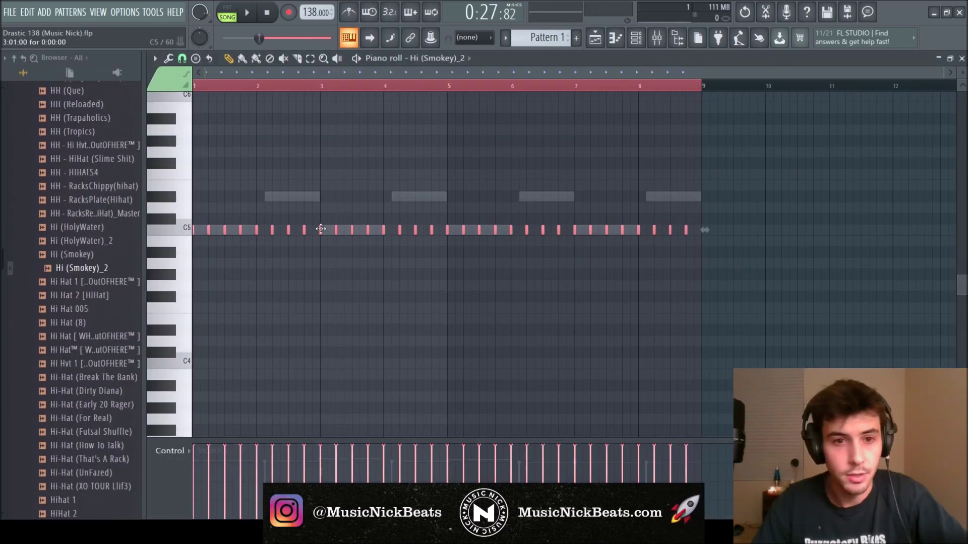
Step: Duplicate the Hi (Smokey)_2 notes into the gaps at lower velocity across eight bars, extend them end to end and play them
left_click_drag(320, 229, 329, 229)
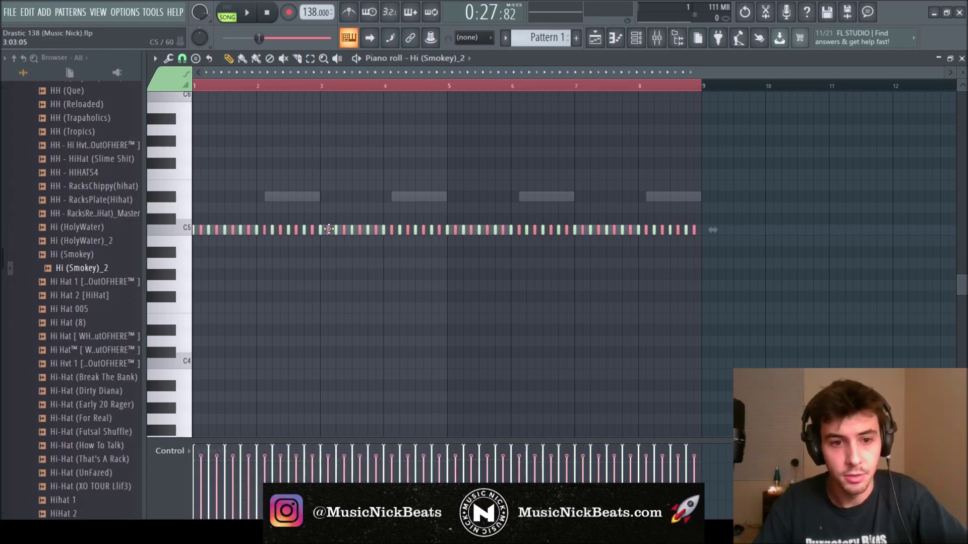
key("ctrl+d")
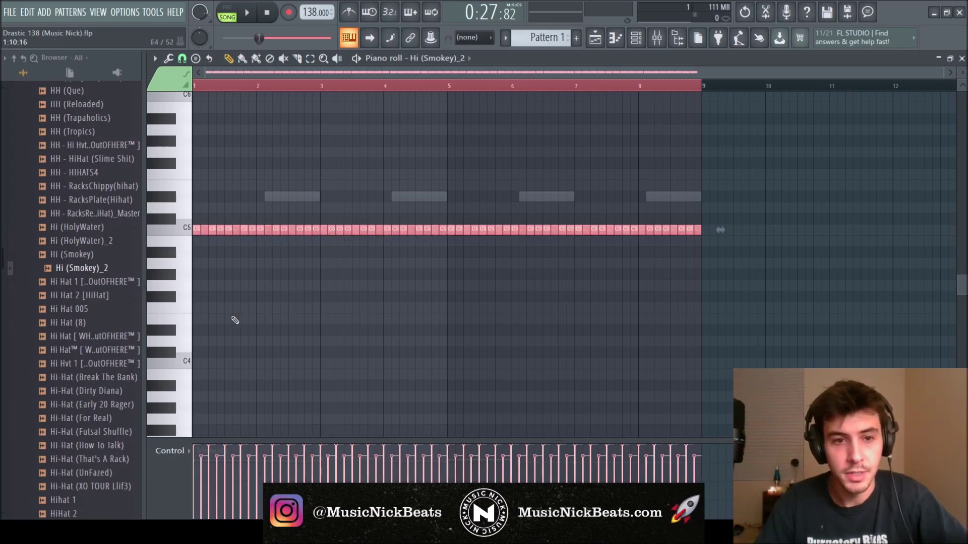
key("space")
scroll(272, 113, "up", 3)
left_click_drag(255, 74, 211, 75)
key("space")
Step: Chop the fourth hi-hat note of bar 1 into a roll of four short notes and play the pattern
key("ctrl+d")
left_click_drag(239, 226, 244, 239)
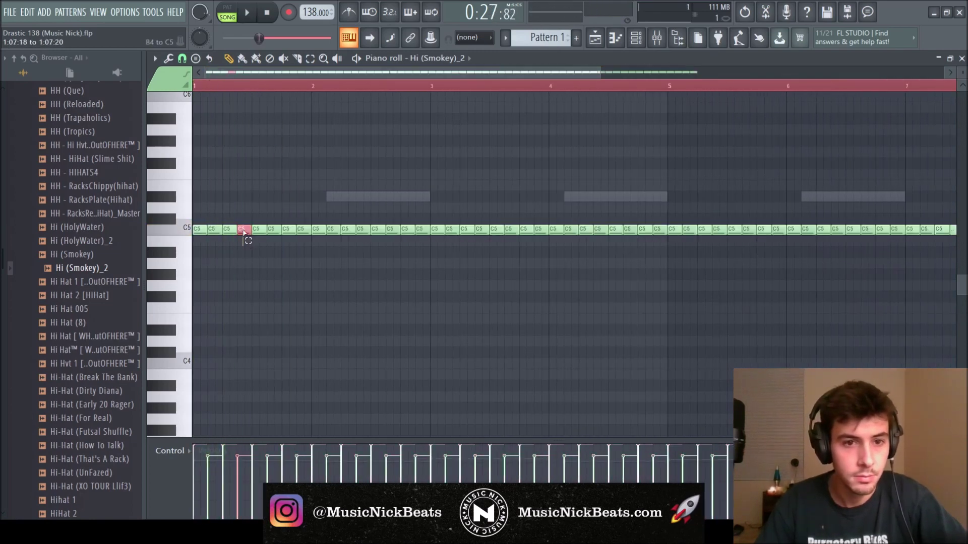
key("ctrl+u")
key("space")
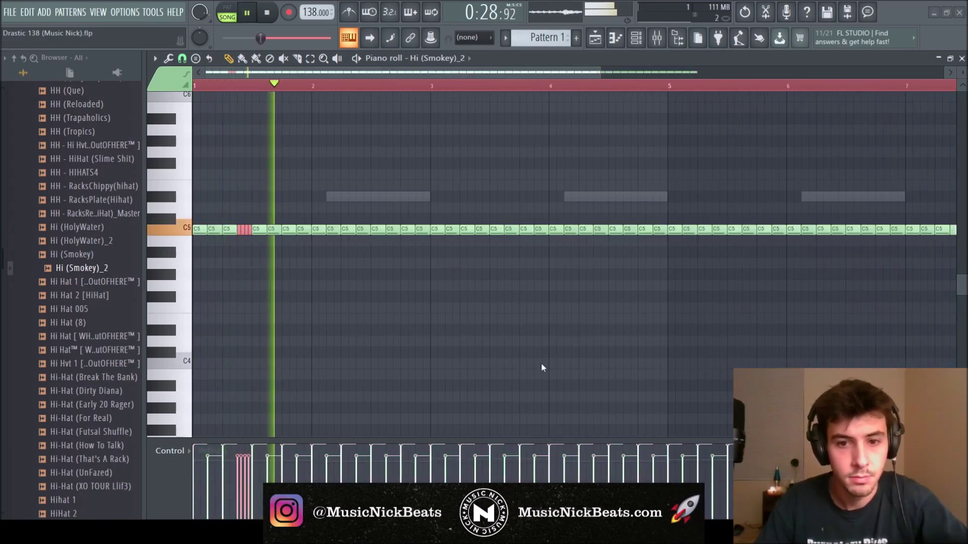
Step: Give the hi-hat roll in bar 1 a descending velocity ramp and play the pattern
scroll(237, 365, "up", 4)
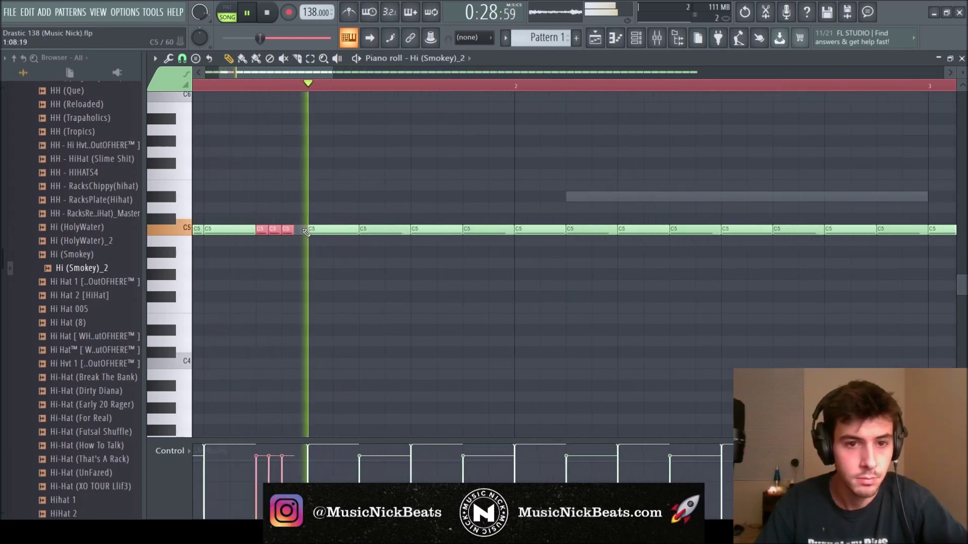
key("space")
left_click_drag(257, 456, 282, 479)
key("space")
scroll(260, 356, "down", 3)
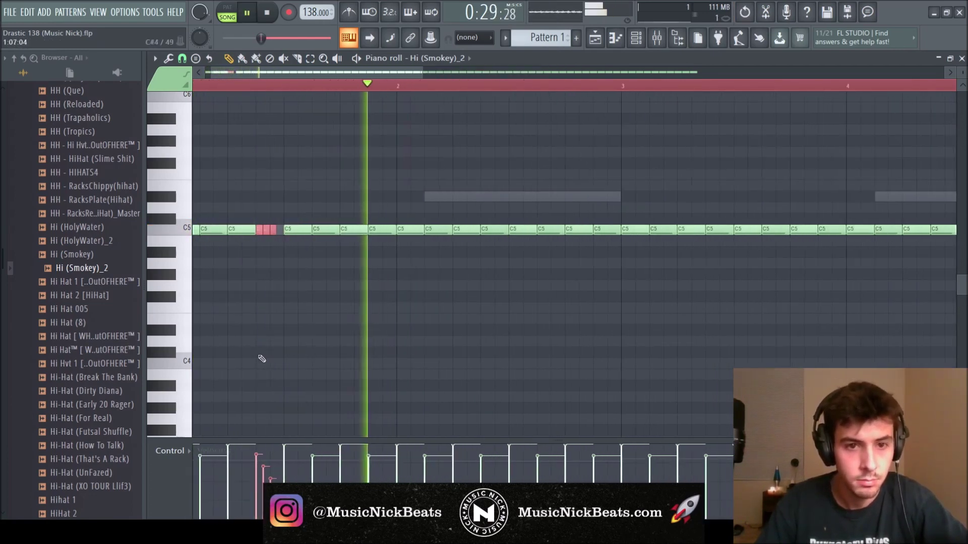
left_click(341, 318, "ctrl")
key("space")
key("space")
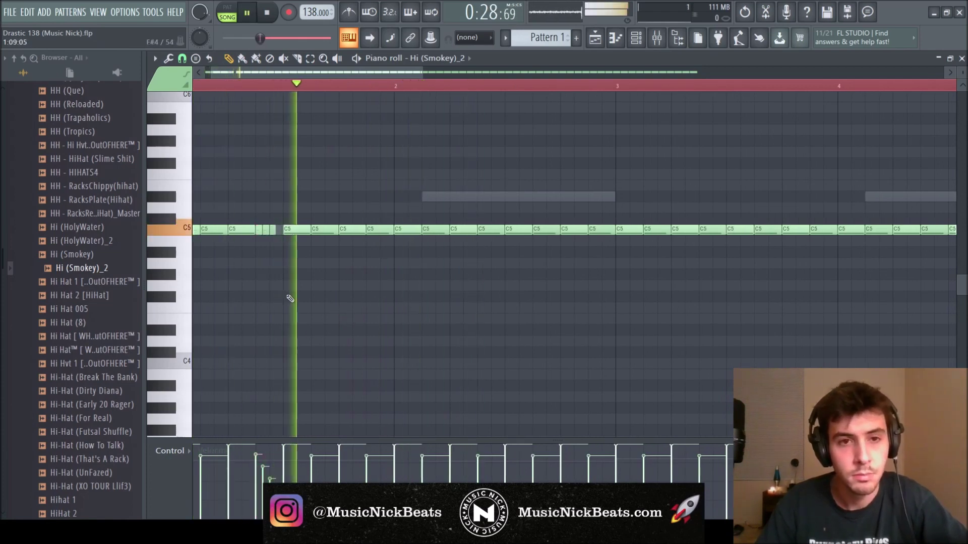
Step: Lower the last three hi-hat notes of bar 4 so they step down through B4, A#4 and A4
scroll(609, 248, "up", 3)
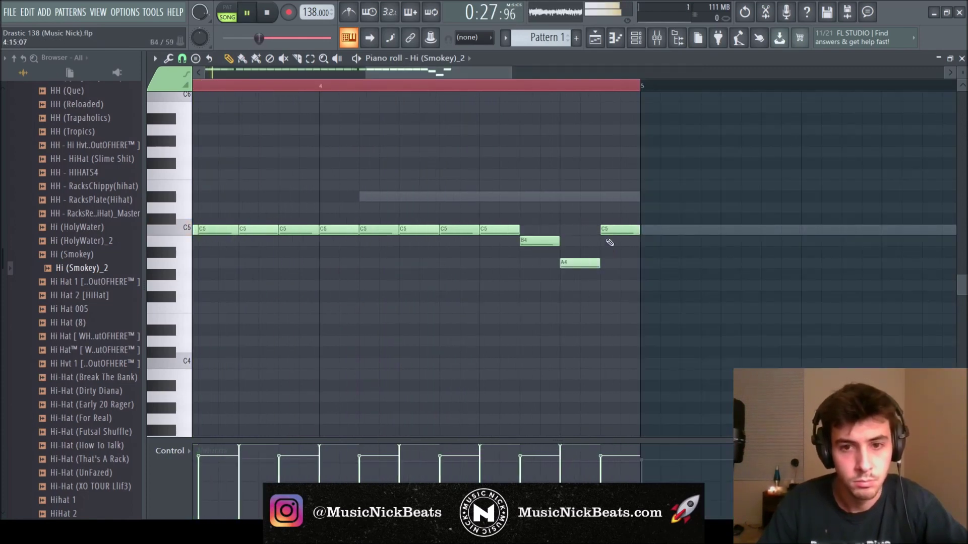
left_click_drag(585, 262, 623, 266)
left_click(631, 241)
scroll(656, 243, "down", 5)
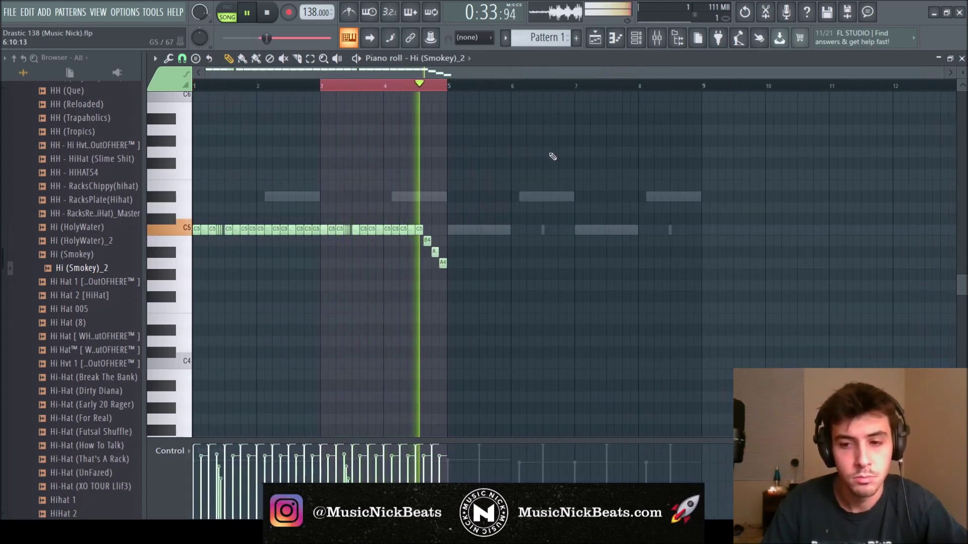
Step: Duplicate the four-bar hi-hat pattern into bars 5 to 8, vary the velocities of all notes and play it
key("space")
key("ctrl+a")
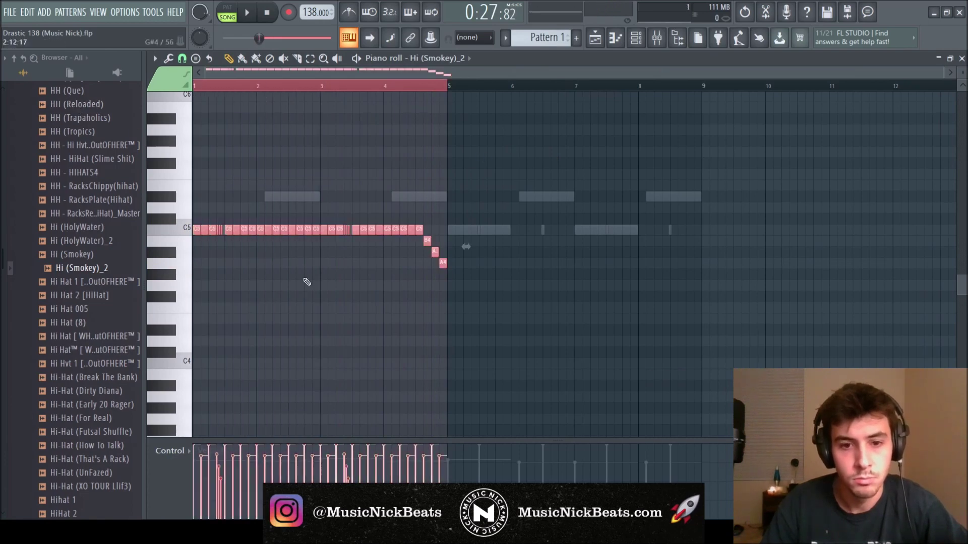
key("ctrl+b")
key("ctrl+a")
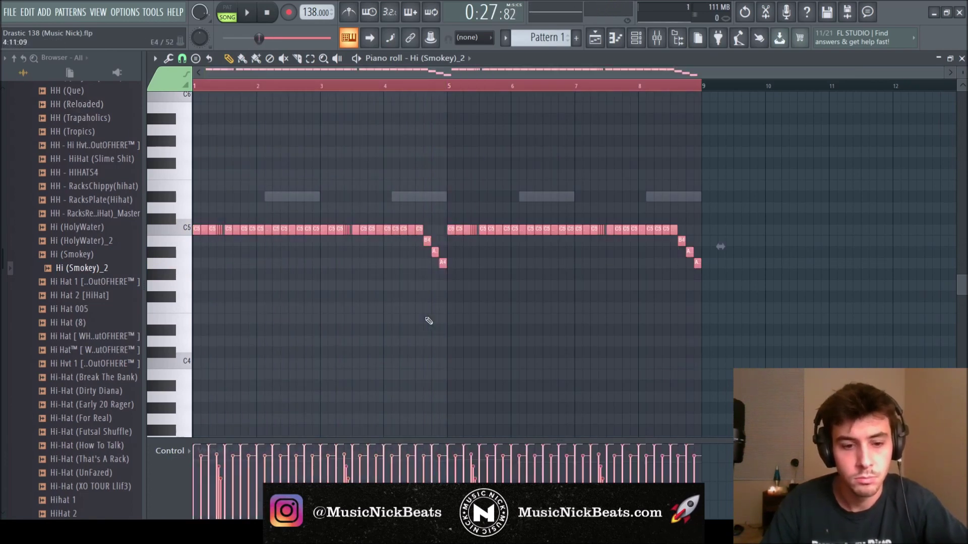
key("space")
scroll(531, 468, "down", 1)
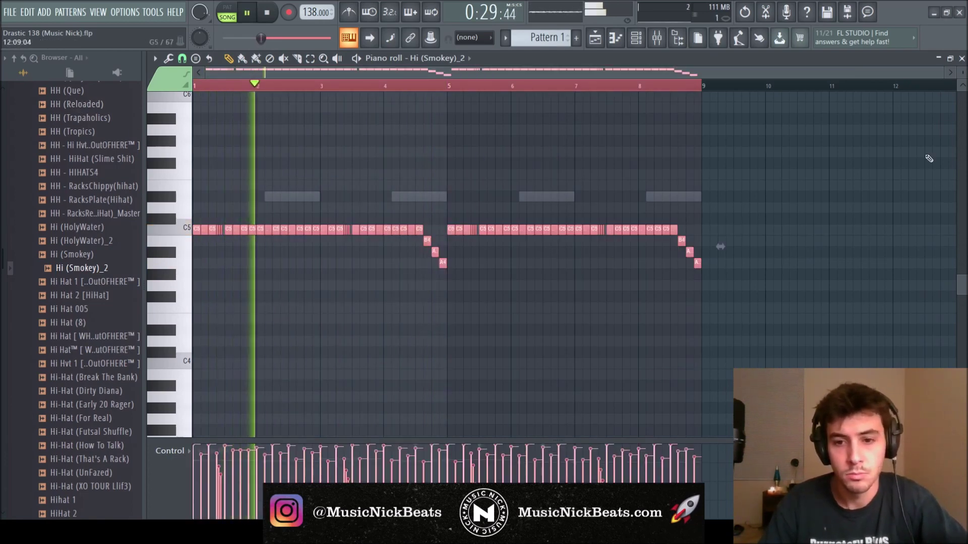
Step: Lower the Hi (Smokey)_2 mixer level and load Fruity parametric EQ 2 on its track
left_click(962, 58)
left_click_drag(348, 409, 348, 412)
left_click(832, 260)
left_click(656, 83)
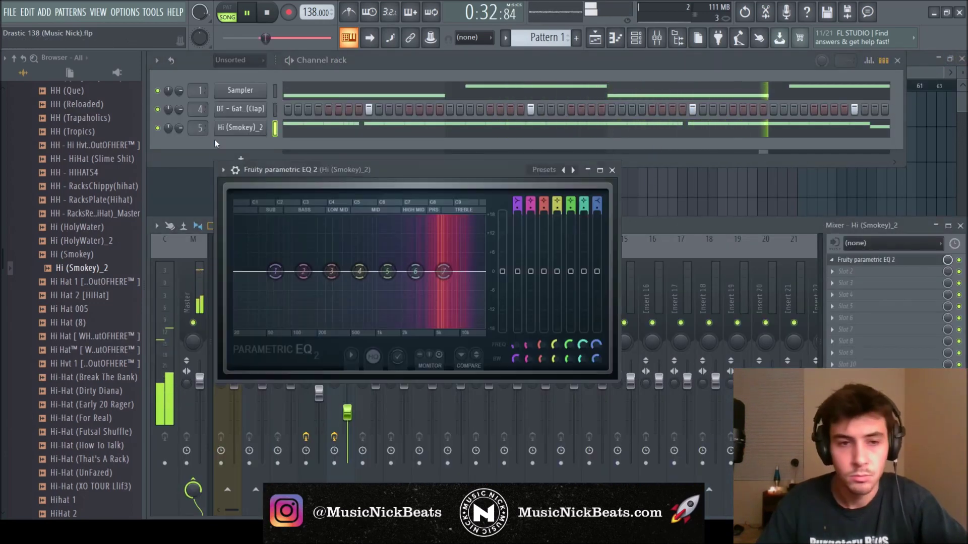
Step: Apply an EQ preset to Hi (Smokey)_2 and raise its low cut to remove the low frequencies
left_click(224, 172)
left_click(408, 259)
left_click_drag(254, 275, 443, 264)
left_click(612, 170)
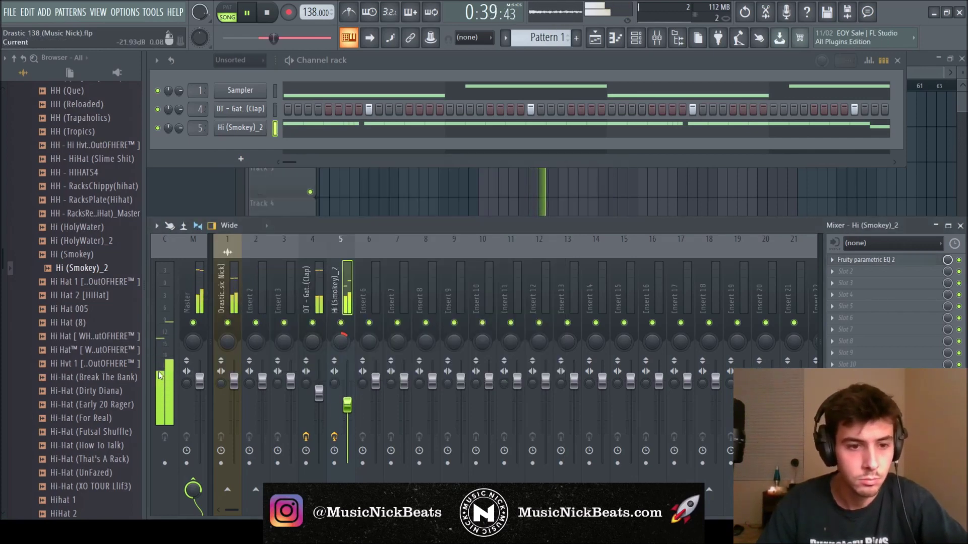
Step: Find Perc [ Blocc ] in the drum kits, set its mixer track to -6.0 dB and place it ahead of the hi-hat track
scroll(86, 351, "up", 4)
scroll(84, 346, "up", 5)
left_click(84, 346)
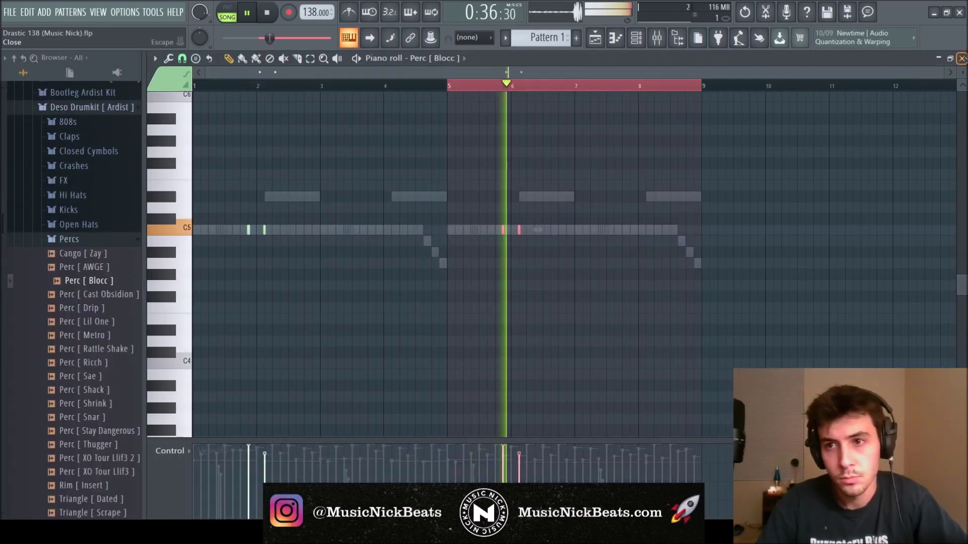
key("F7")
left_click_drag(407, 390, 406, 412)
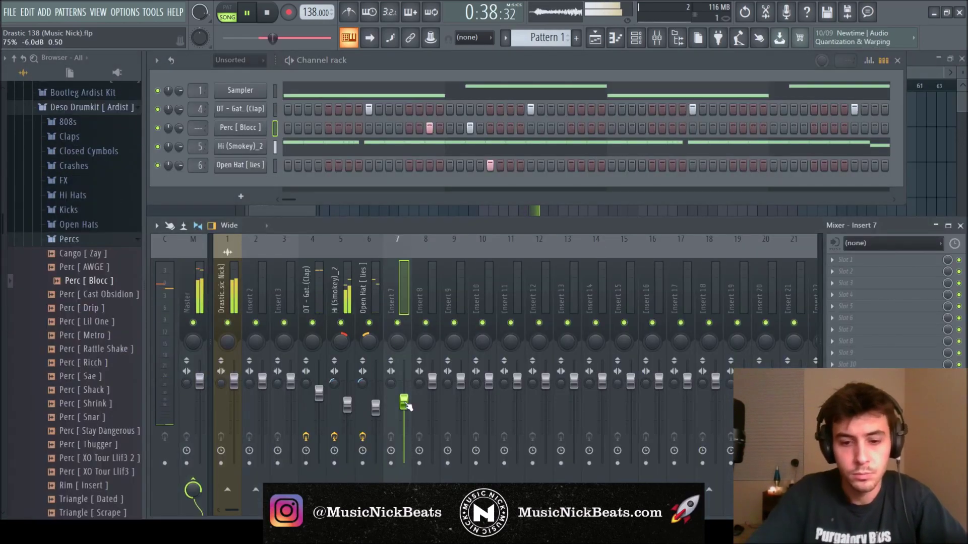
key("alt+Left")
key("alt+Left")
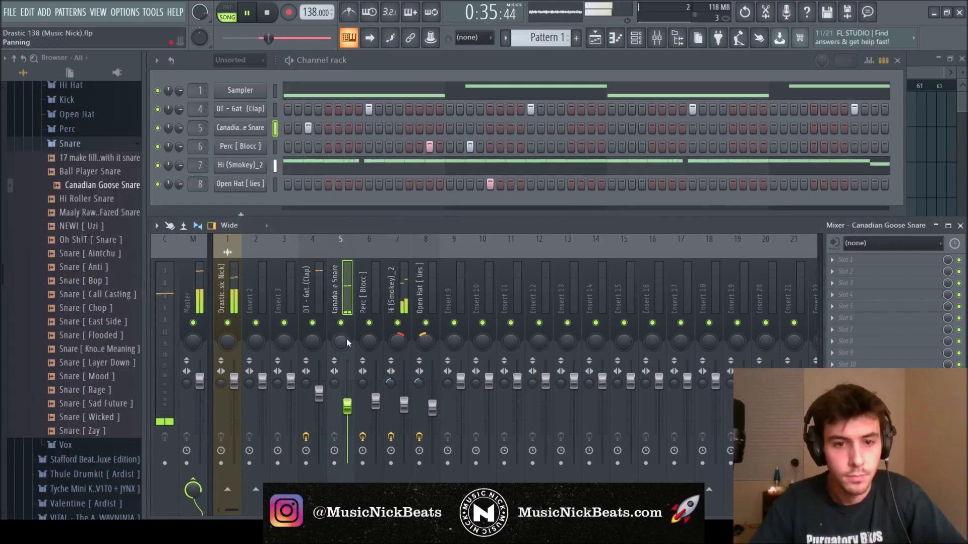
Step: Normalize the Canadian Goose Snare sample, trim its tail and add a slight boost
left_click(254, 130)
left_click(369, 235)
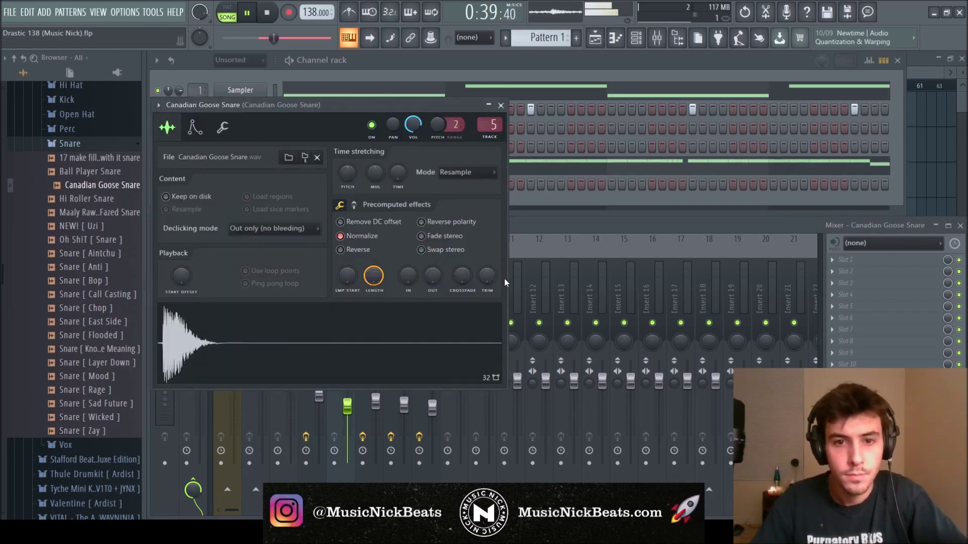
left_click(353, 204)
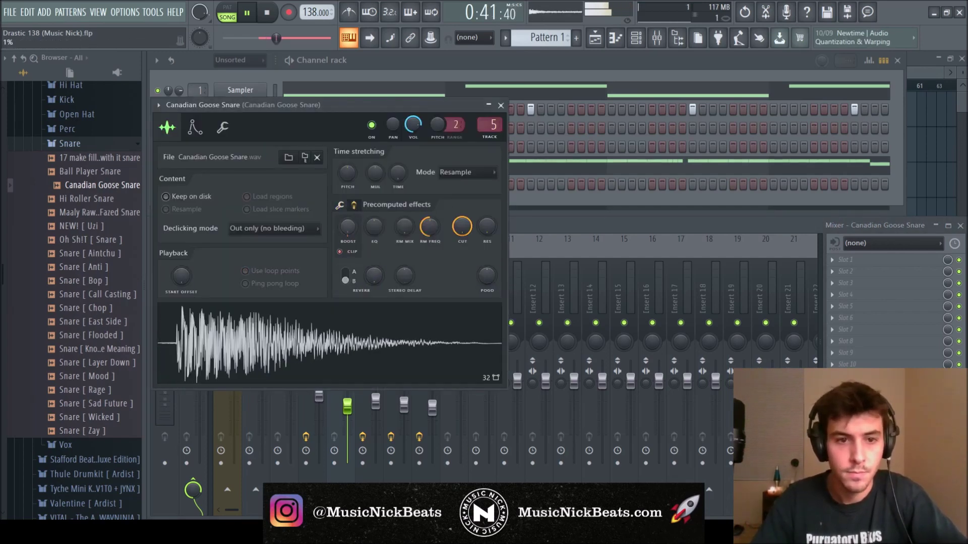
left_click_drag(354, 232, 355, 229)
left_click(501, 105)
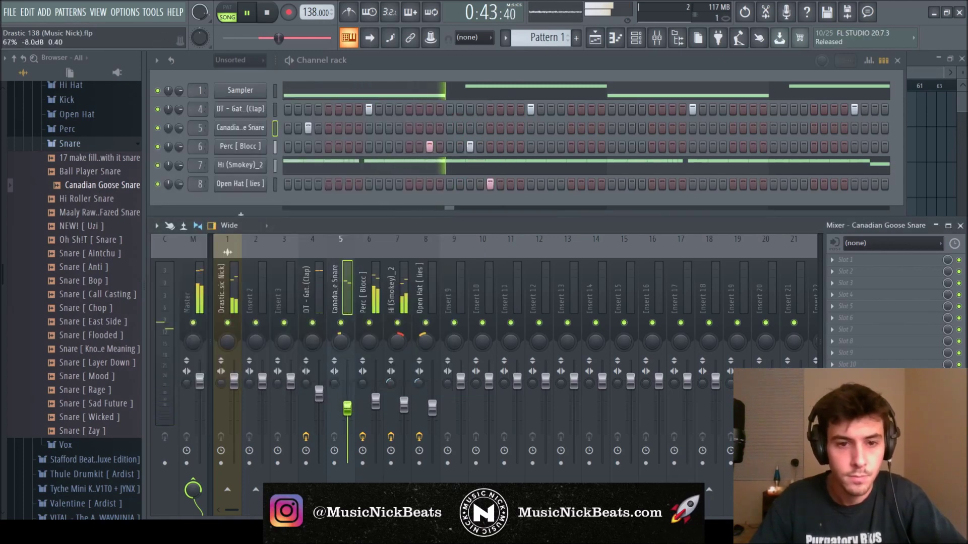
Step: Apply the 30Hz + 18kHz cut preset in Fruity parametric EQ 2 on the snare and raise its low cut
left_click(347, 406)
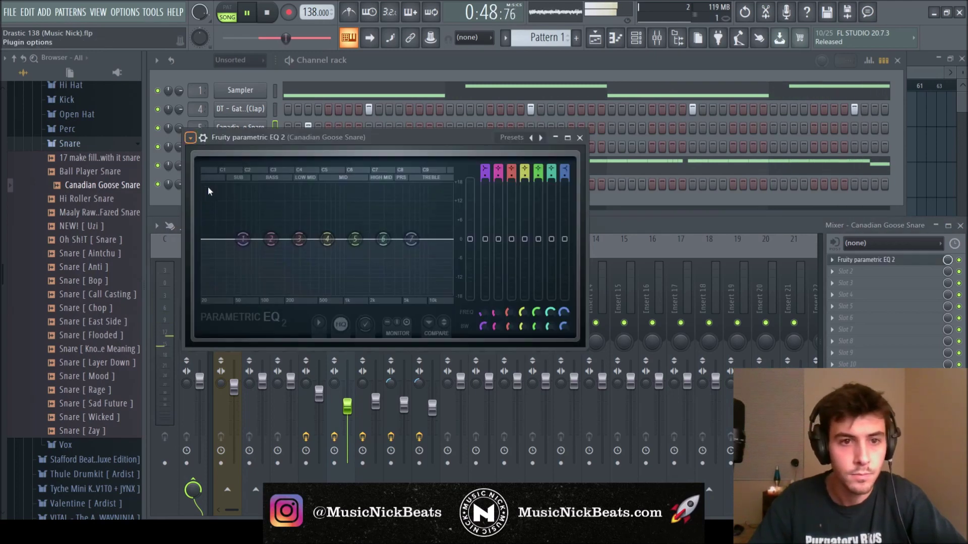
left_click(383, 228)
scroll(225, 246, "up", 5)
left_click_drag(225, 246, 269, 240)
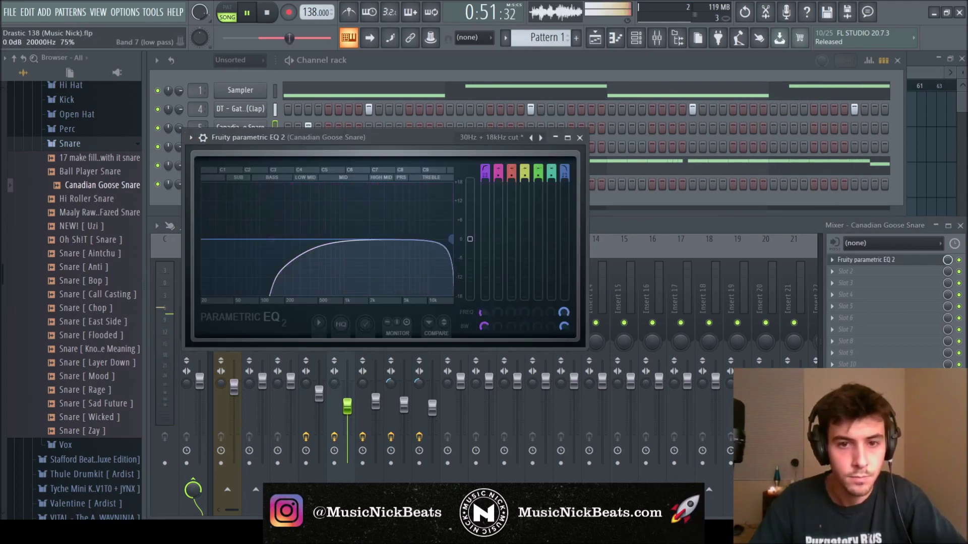
left_click(579, 138)
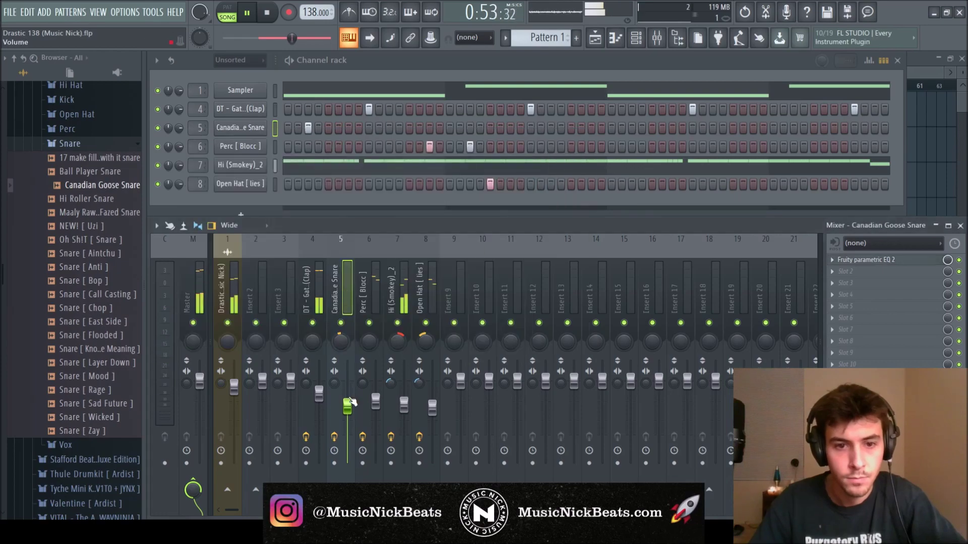
left_click(233, 401)
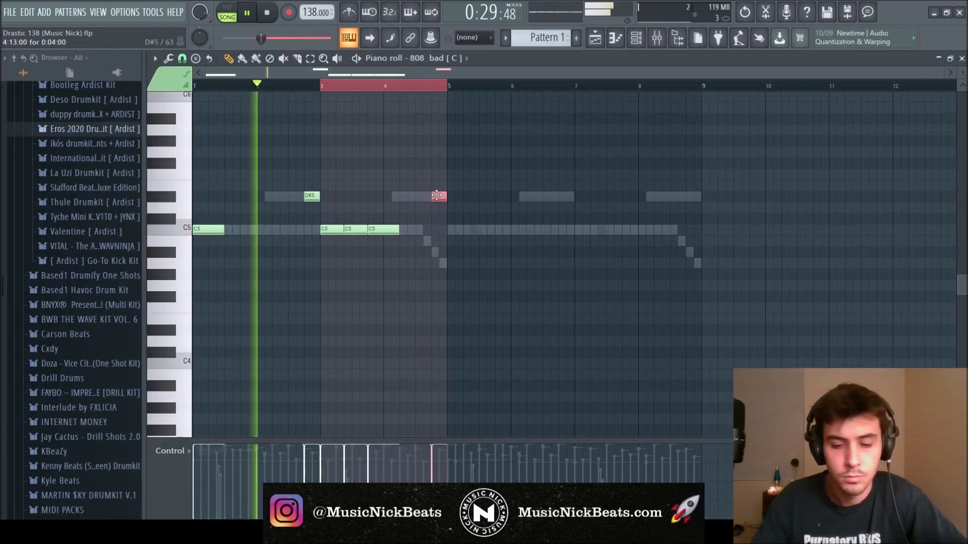
Step: Raise the closing bar 4 note of the 808 bad [ C ] an octave to D#6 and add a second short D#6 after it
key("ctrl+Up")
scroll(446, 186, "up", 2)
left_click(457, 150, "ctrl")
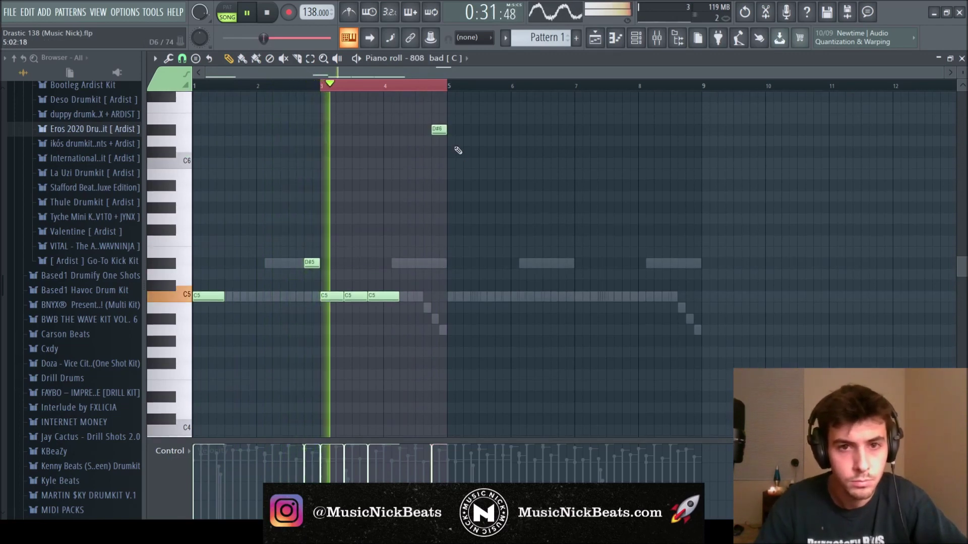
scroll(455, 147, "up", 3)
mouse_move(436, 130)
left_mouse_down()
mouse_move(422, 130)
mouse_move(447, 130)
left_mouse_up()
left_click(433, 130)
key("space")
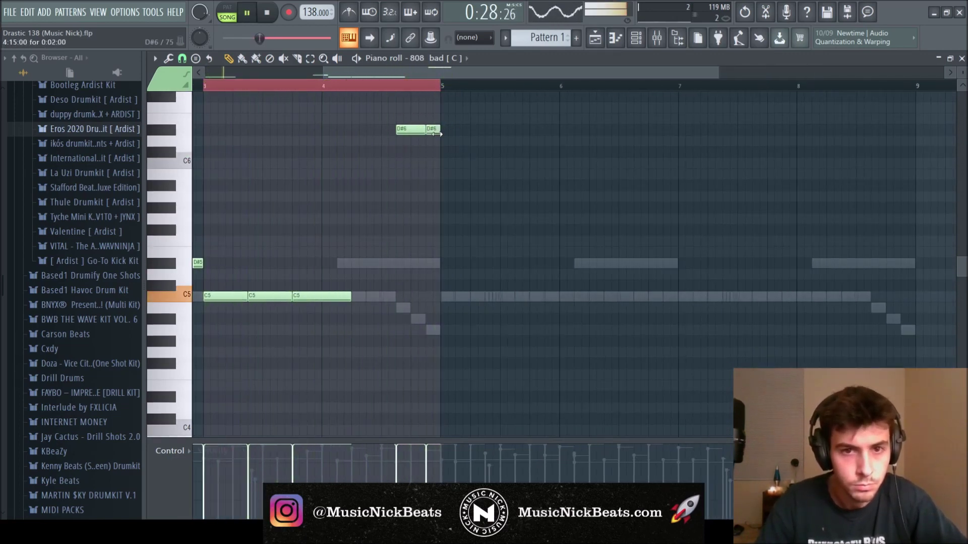
Step: Stamp a C minor scale at bar 5 as a reference and move the two closing 808 notes of bar 4 to A#5
scroll(443, 158, "down", 4)
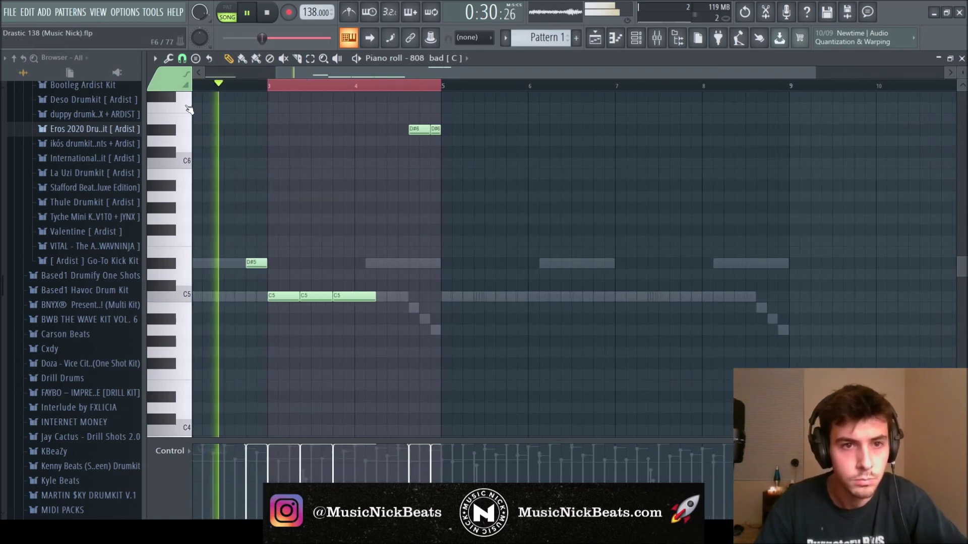
left_click(446, 297)
key("space")
left_click_drag(450, 119, 395, 138)
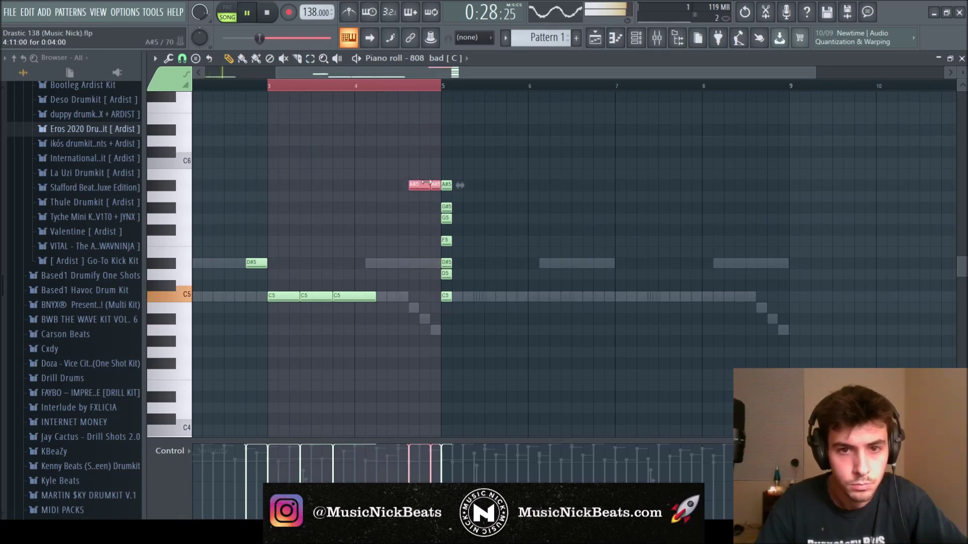
Step: Duplicate the four-bar 808 pattern into bars 5 to 8 and lower its mixer level to about -13.6 dB
scroll(341, 207, "down", 2)
key("ctrl+a")
key("ctrl+b")
key("F7")
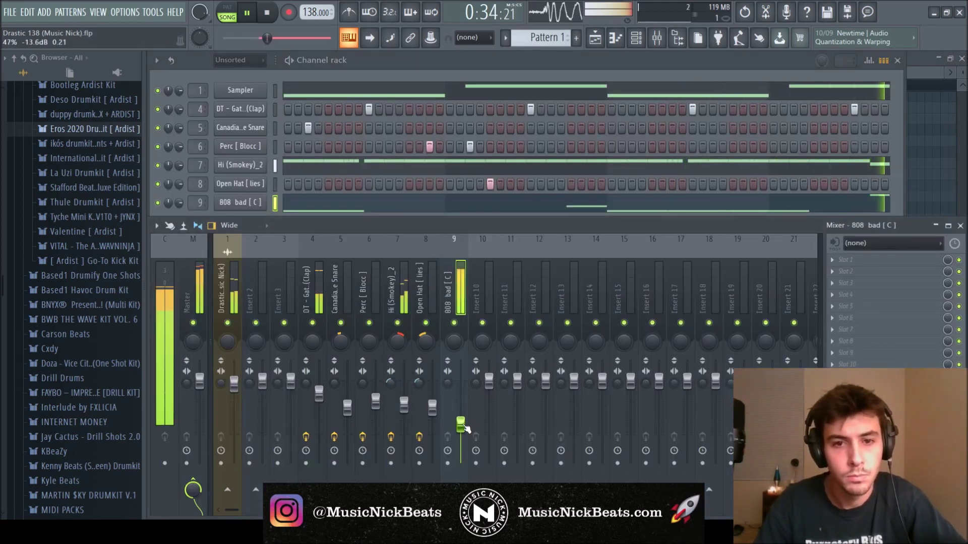
Step: Stamp a C minor scale at bar 9 as a reference, then lower the two closing 808 notes of bar 4 to F5 and play
left_click(334, 210)
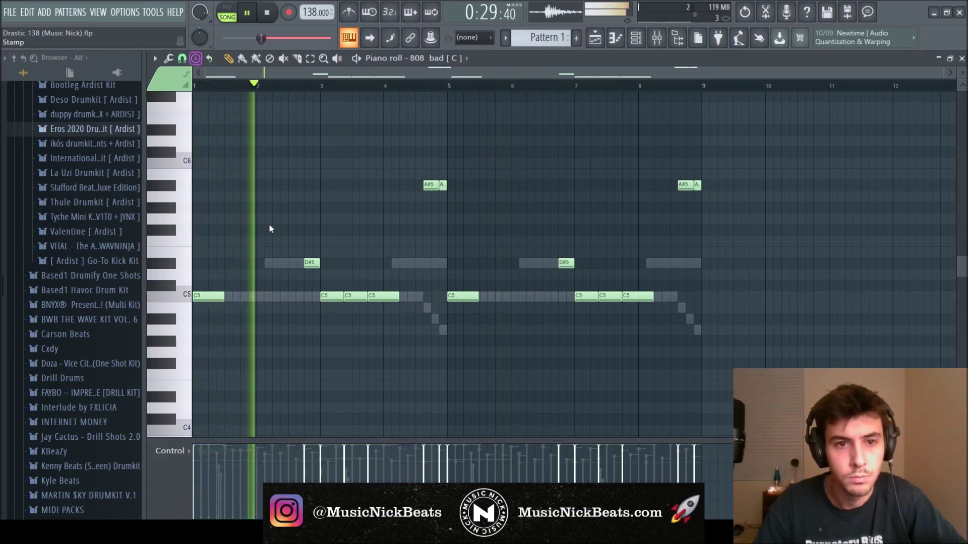
left_click(704, 296)
left_click_drag(479, 187, 444, 218)
left_click(459, 187)
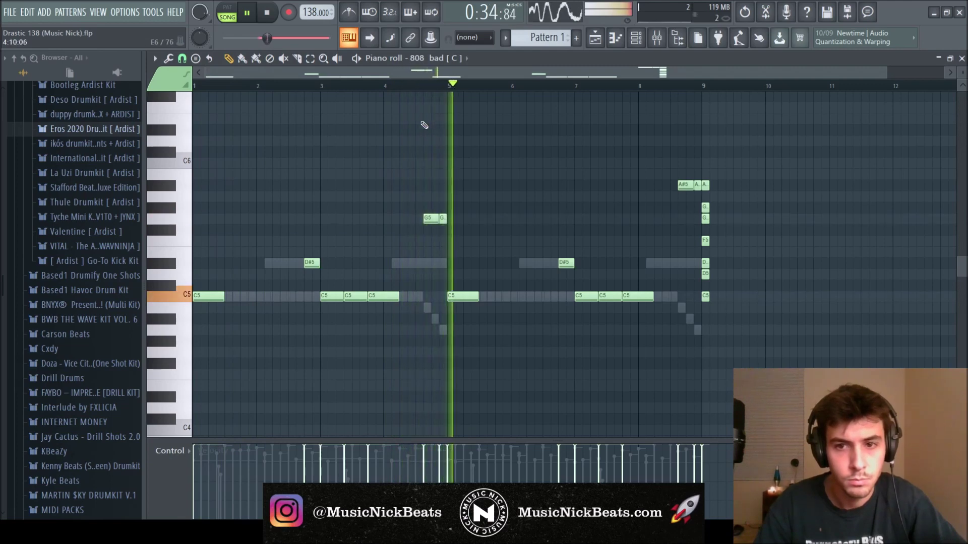
mouse_move(486, 225)
left_mouse_down()
mouse_move(423, 214)
mouse_move(431, 240)
left_mouse_up()
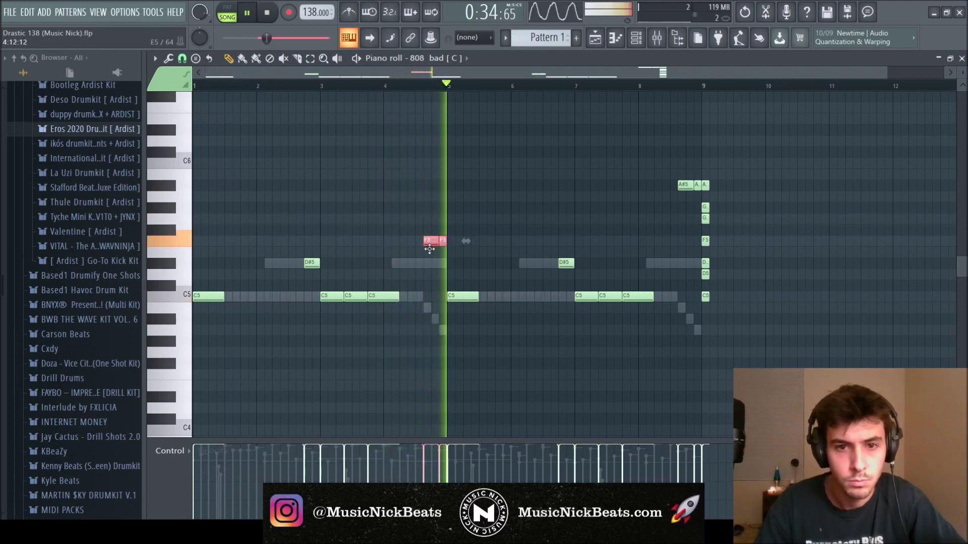
key("space")
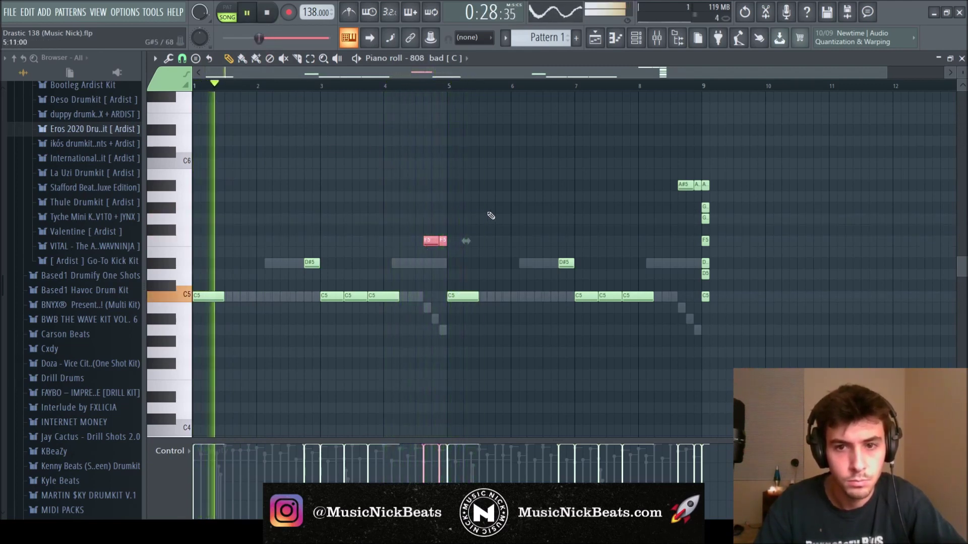
Step: Delete the reference scale at bar 9 and replace the A#5 pair in bar 8 with a copy of the F5 pair from bar 4
left_click_drag(736, 322, 701, 173)
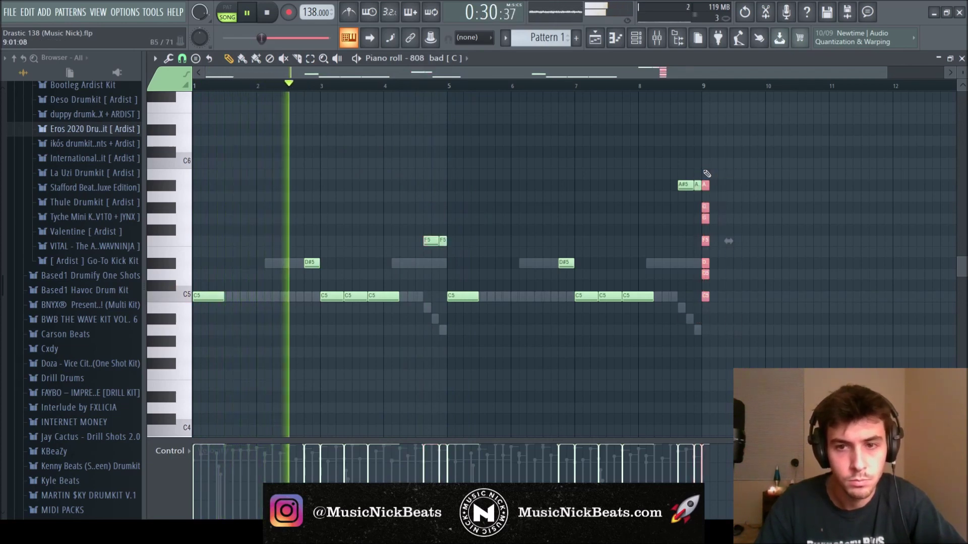
right_click(706, 185)
right_click(686, 184)
left_click_drag(436, 241, 691, 243)
Step: Replace the last two C5 notes of bars 3 and 4 with one longer note and move the bar 8 808 pair to A#5
right_click(383, 297)
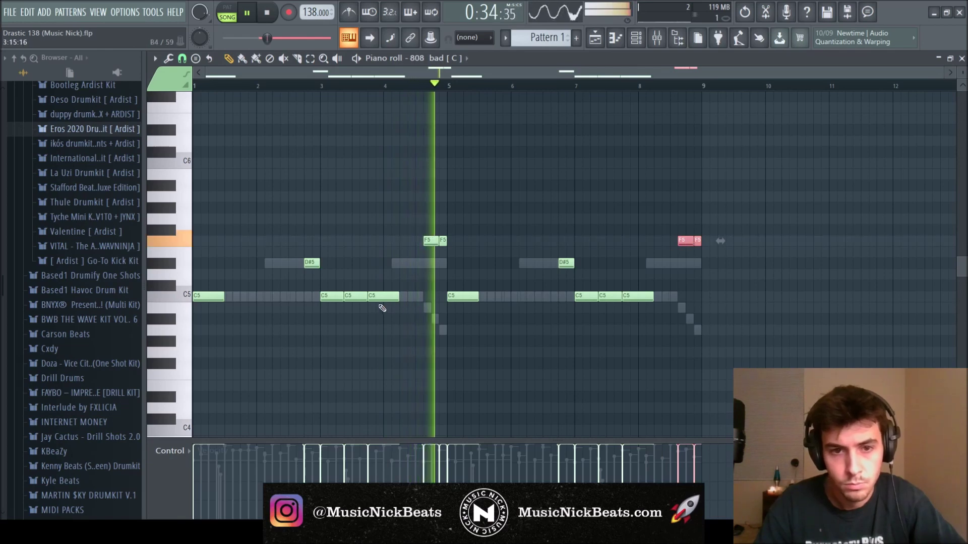
left_click_drag(367, 296, 398, 298)
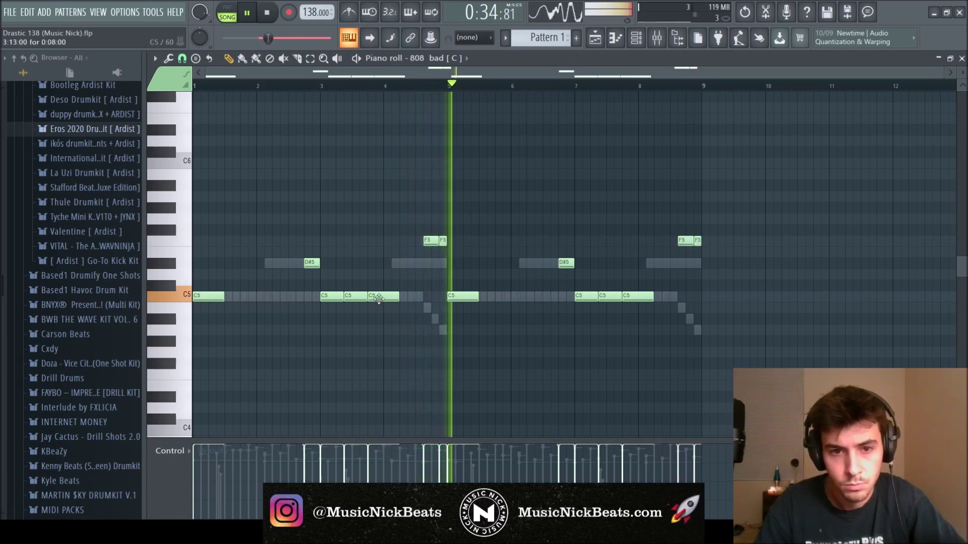
left_click_drag(724, 251, 660, 185)
left_click(685, 196)
key("space")
key("space")
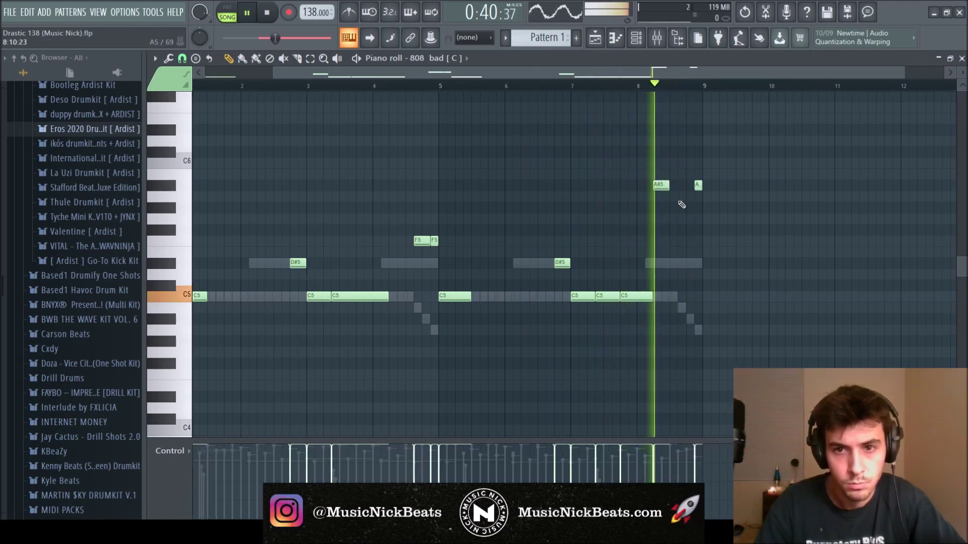
Step: Rework the A#5 near the start of bar 8 into two consecutive notes and delete the A#5 closing the bar
scroll(681, 205, "up", 2)
key("space")
key("space")
left_click_drag(664, 187, 653, 187)
key("space")
key("space")
left_click(658, 188)
right_click(710, 185)
key("space")
key("space")
Step: Add another 808 note after the A#5 pair in bar 8, try different pitches against the playing loop and settle on G#5
left_click_drag(665, 185, 715, 218)
key("space")
key("space")
left_click(683, 196)
key("space")
key("space")
key("space")
key("space")
key("space")
key("space")
left_click(697, 207)
key("space")
key("space")
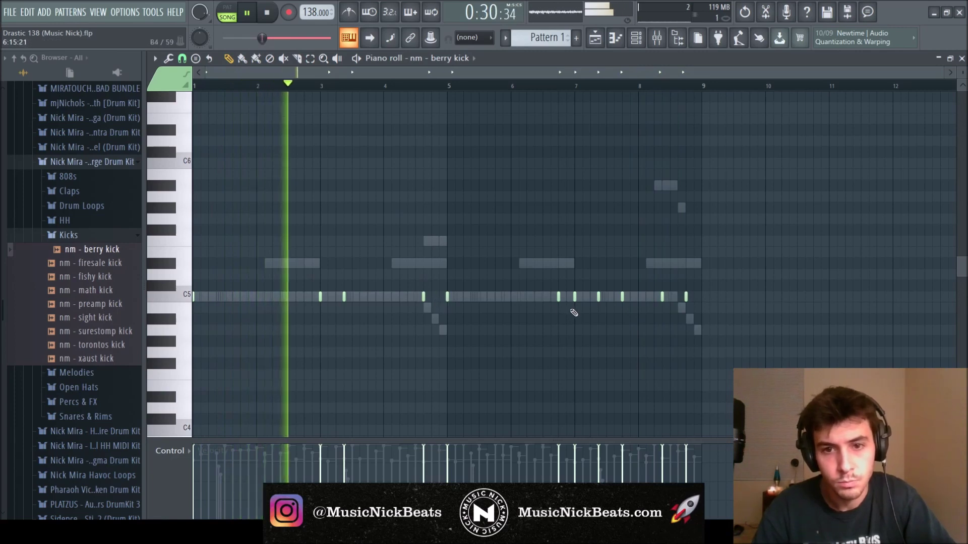
Step: Delete the nm - berry kick note late in bar 6
right_click(559, 297)
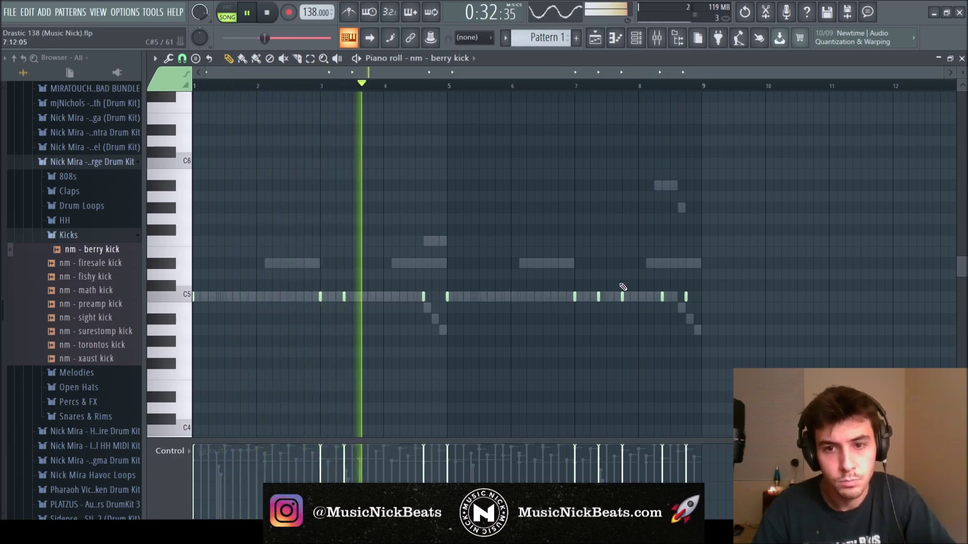
Step: Check the nm - berry kick sample settings, lower the kick's mixer level and fine-tune the 808 bad [ C ] level against it
key("Escape")
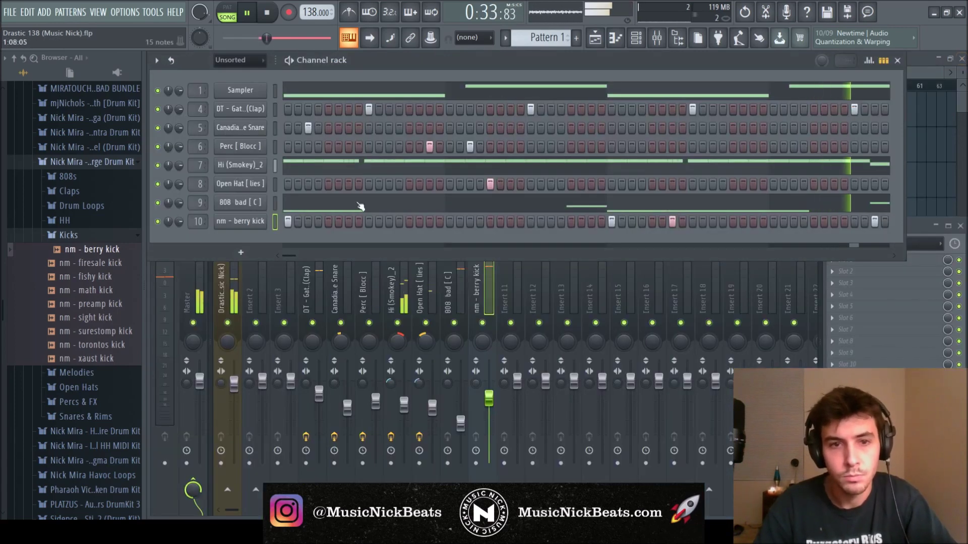
left_click(252, 221)
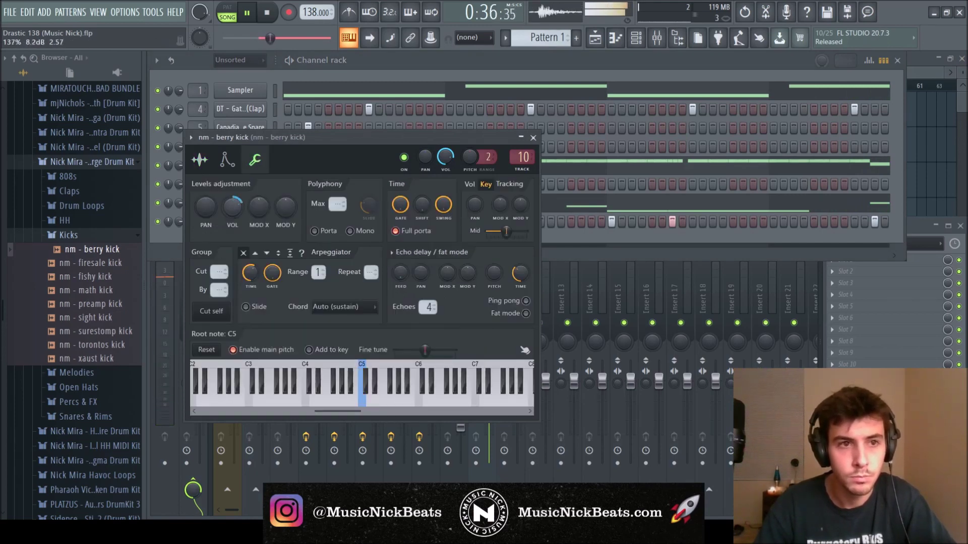
left_click(199, 160)
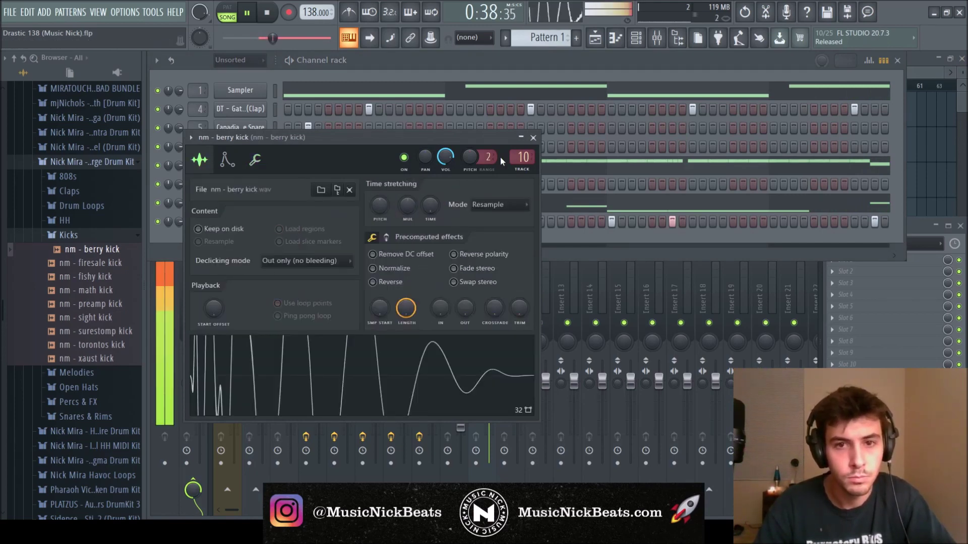
left_click(533, 137)
left_click(488, 417)
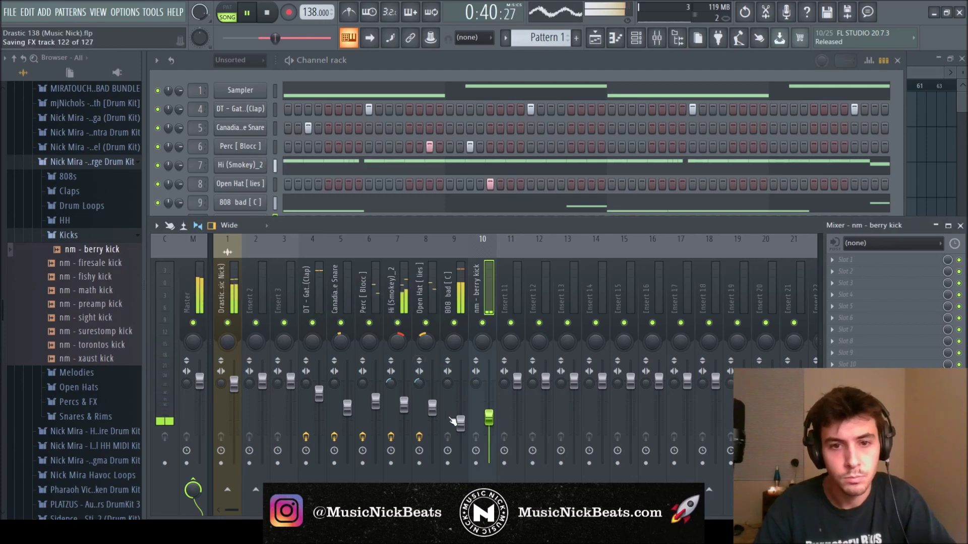
left_click(460, 422)
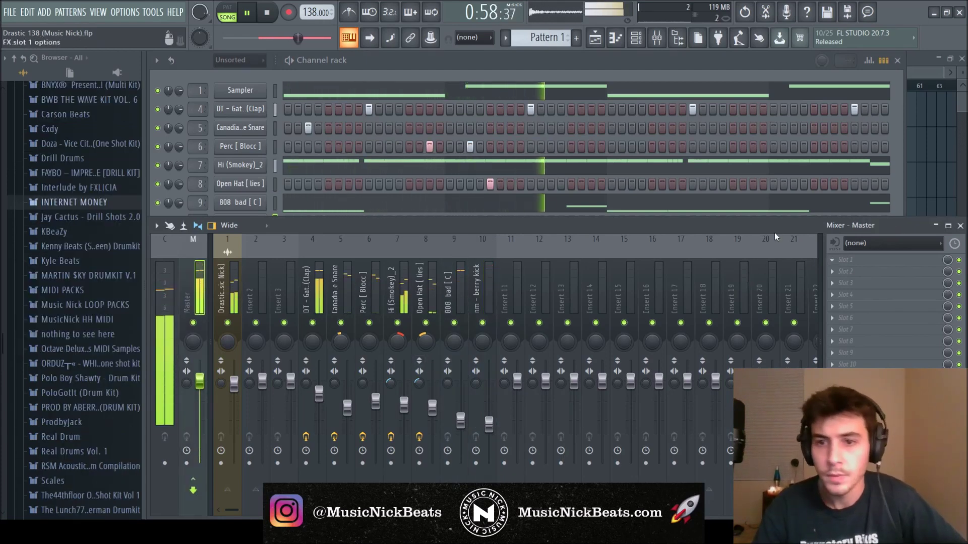
Step: Add the TR5 Classic Clipper with the MusicNick1 preset to the Master mixer track
left_click(775, 289)
left_click(745, 138)
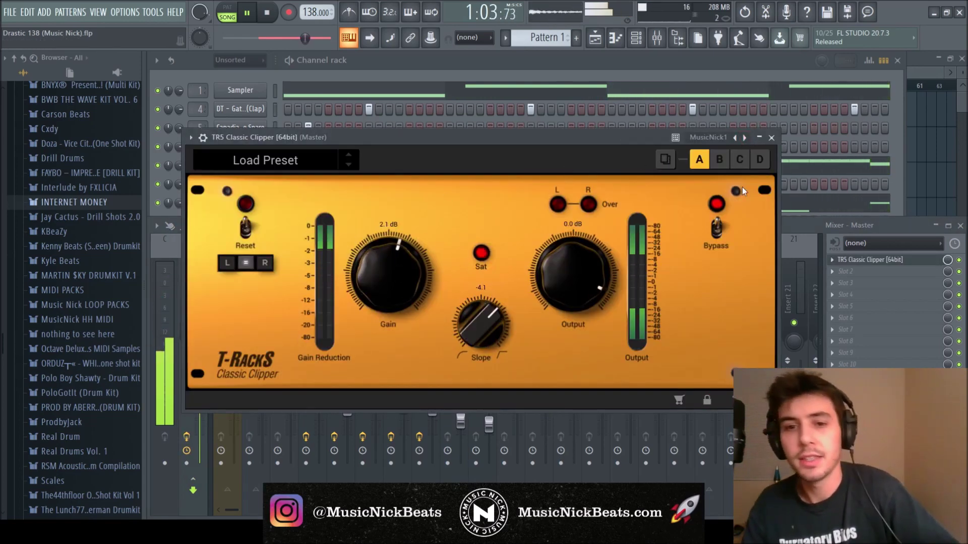
left_click(771, 137)
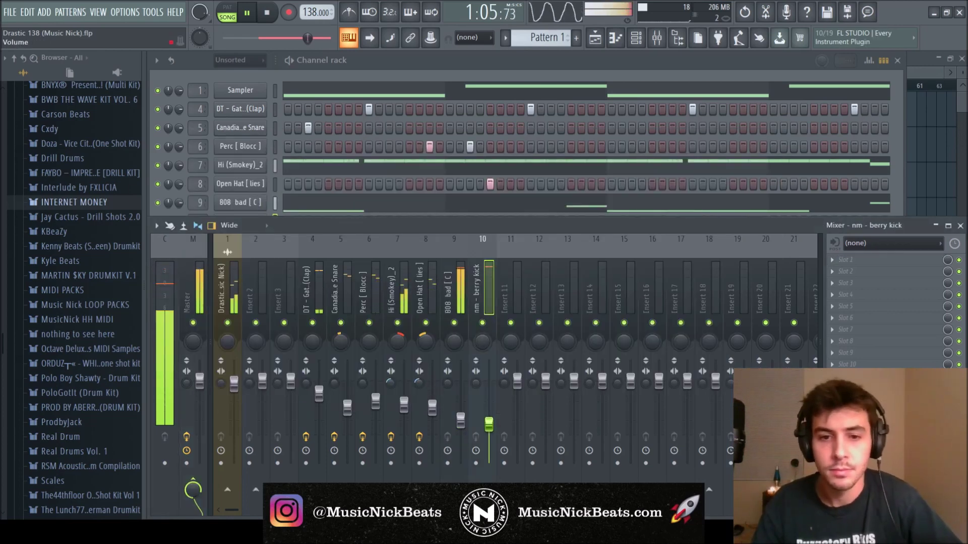
Step: Step through the drum mixer tracks from DT - Gatsby (Clap) to nm - berry kick and back to review their levels and effects
left_click(319, 395)
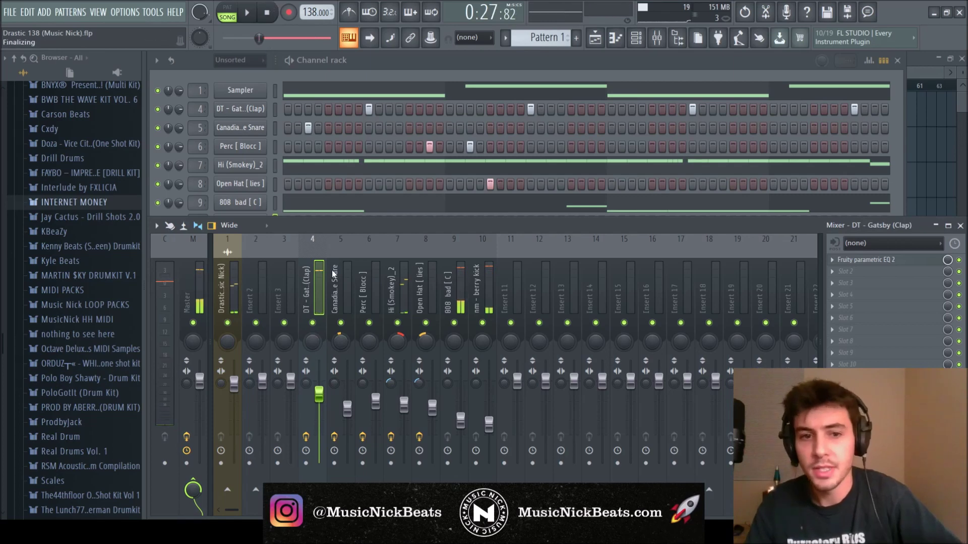
key("Right")
key("Right")
key("Right")
key("Right")
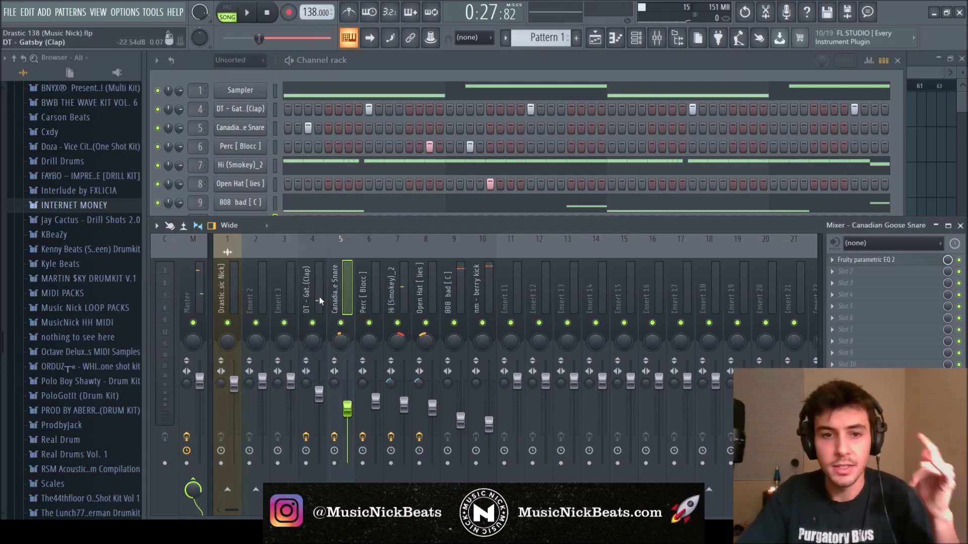
key("Right")
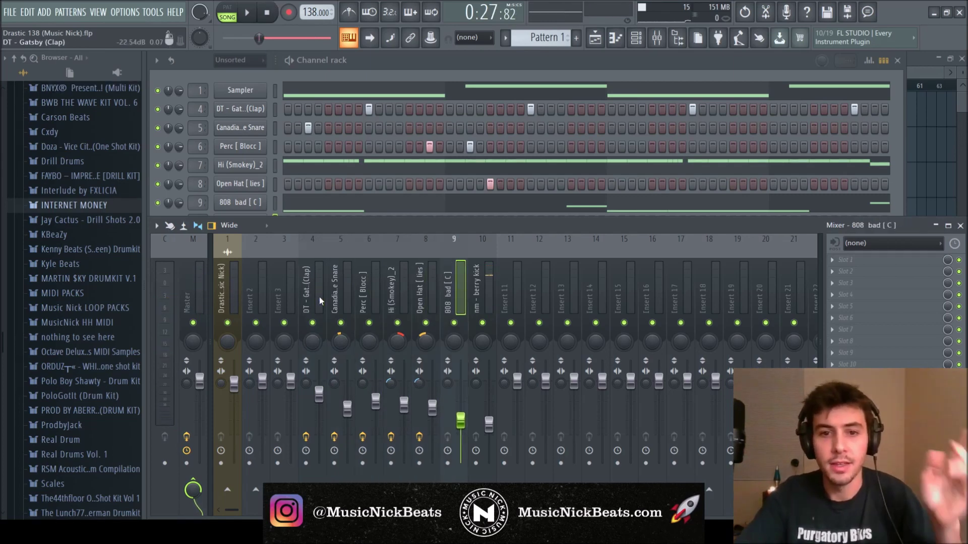
key("Right")
key("Left")
key("Left")
key("Left")
key("Left")
key("Left")
key("Left")
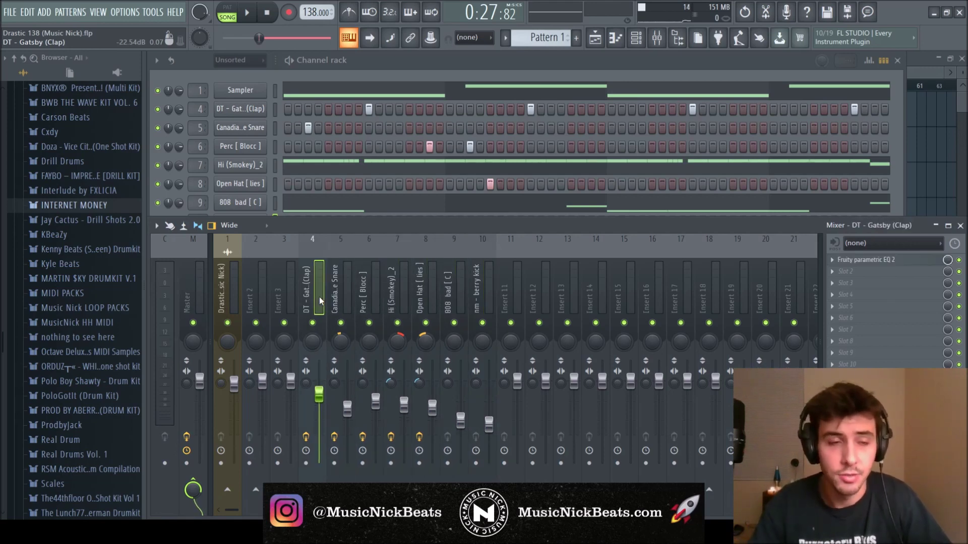
Step: Play the loop and review the kick, 808 and hi-hat mixer levels and the Hi (Smokey)_2 notes
left_click(247, 22)
left_click(488, 424)
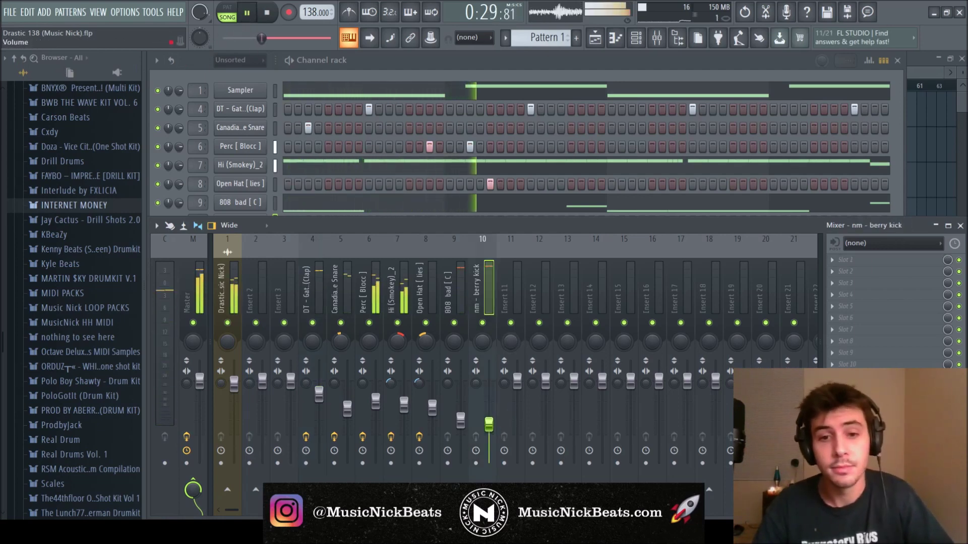
left_click(467, 424)
left_click(413, 401)
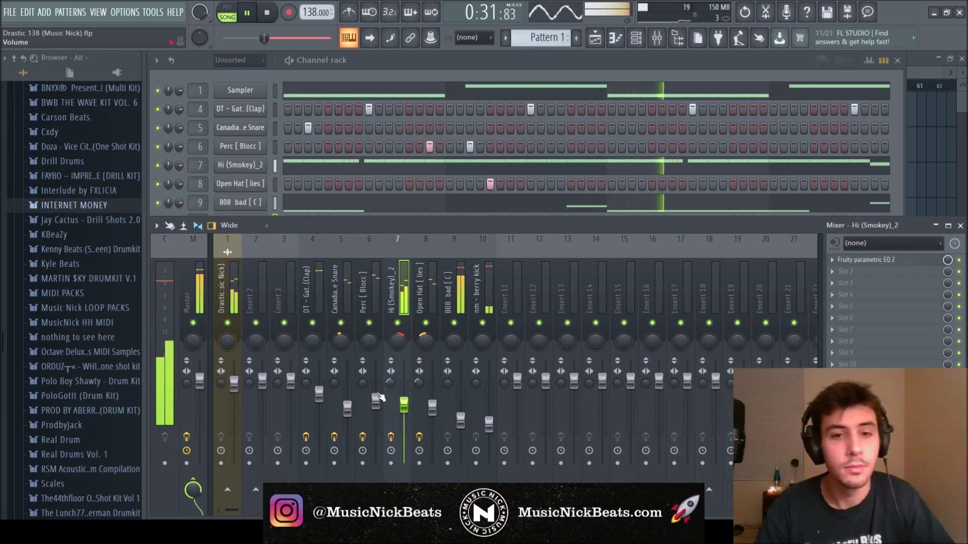
left_click(312, 167)
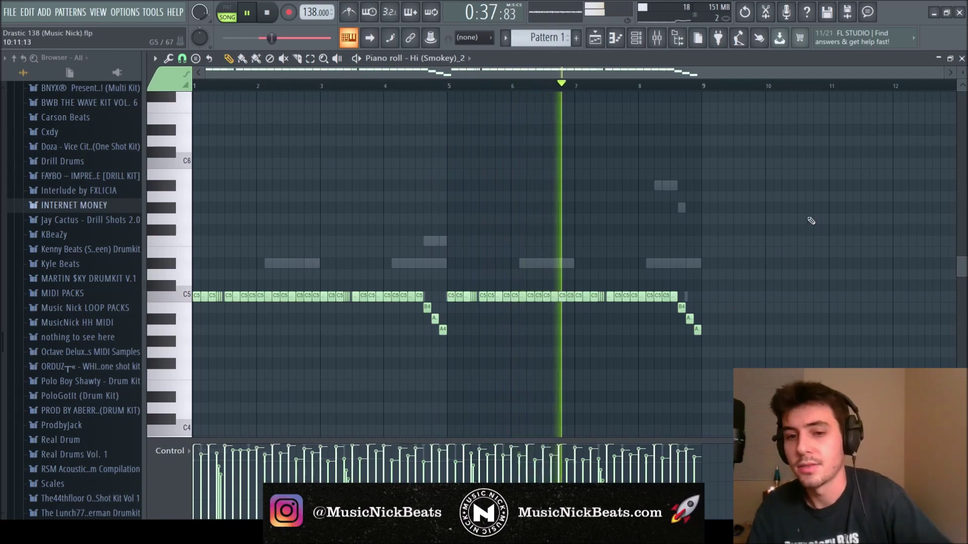
left_click(962, 58)
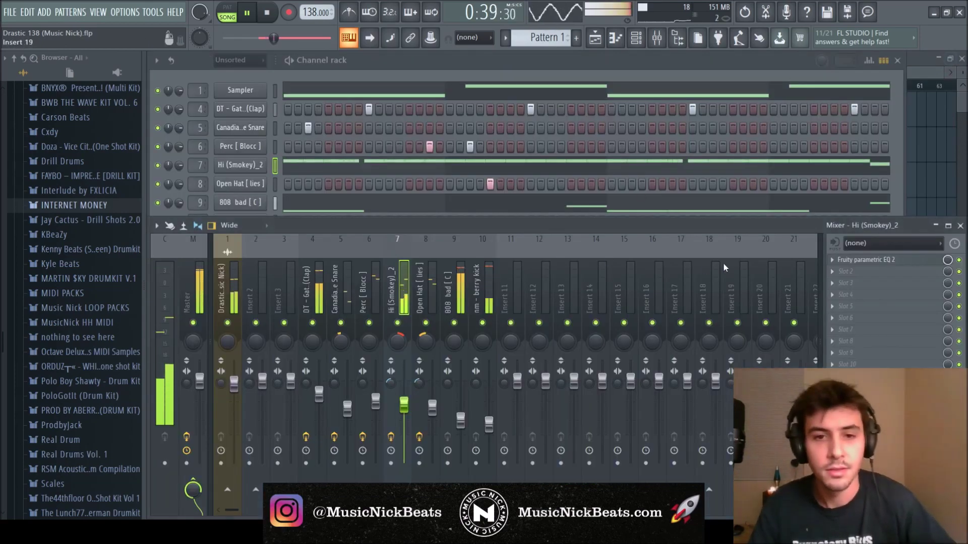
Step: Copy a full section of melody, drums and 808 to bars 17 to 24 of the playlist and save the project
left_click(954, 192)
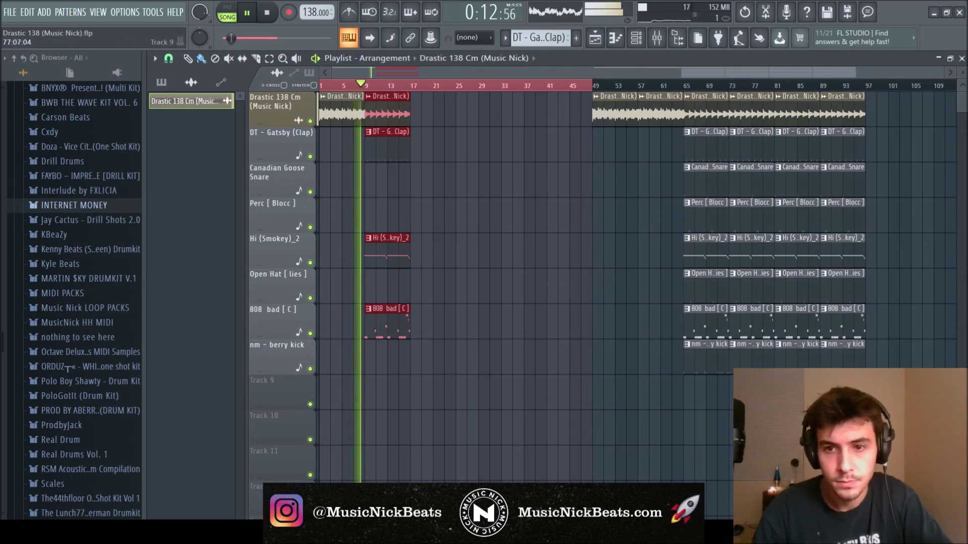
left_click_drag(754, 386, 742, 103)
left_click_drag(745, 138, 427, 139)
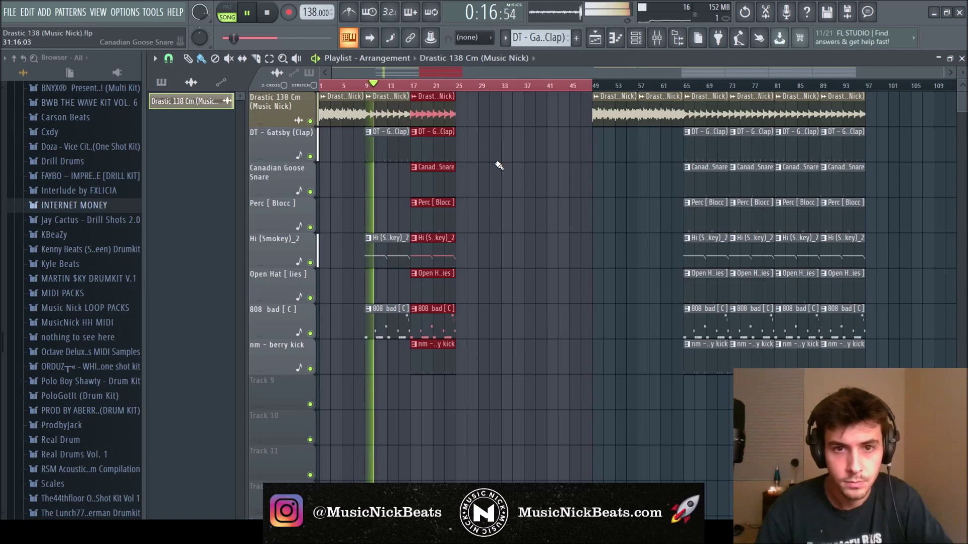
key("ctrl+s")
Step: Move the spare clips further along the playlist, place the intro melody at bar 41 and repeat the bars 9 to 24 section at bar 25
left_click_drag(893, 123, 476, 131)
left_click_drag(891, 408, 613, 111)
left_click_drag(612, 112, 721, 115)
left_click(679, 135, "ctrl")
left_click(652, 113)
left_click_drag(652, 113, 574, 117)
left_click_drag(525, 406, 457, 153)
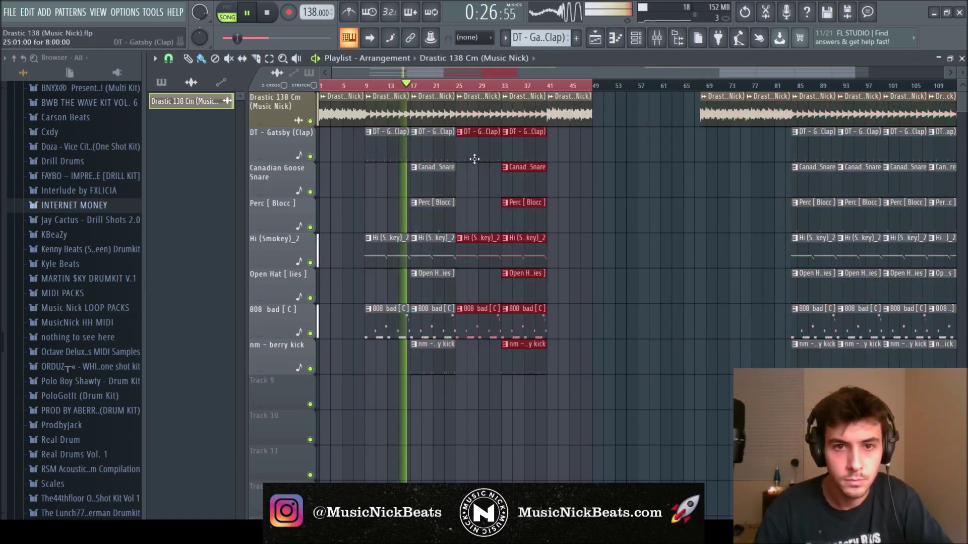
Step: Trim the first bar off the clap, hi-hat and 808 clips at bar 25 so they start at bar 26
scroll(449, 296, "up", 4)
left_click_drag(502, 373, 486, 222)
key("F6")
key("F9")
left_click_drag(319, 380, 319, 379)
key("F5")
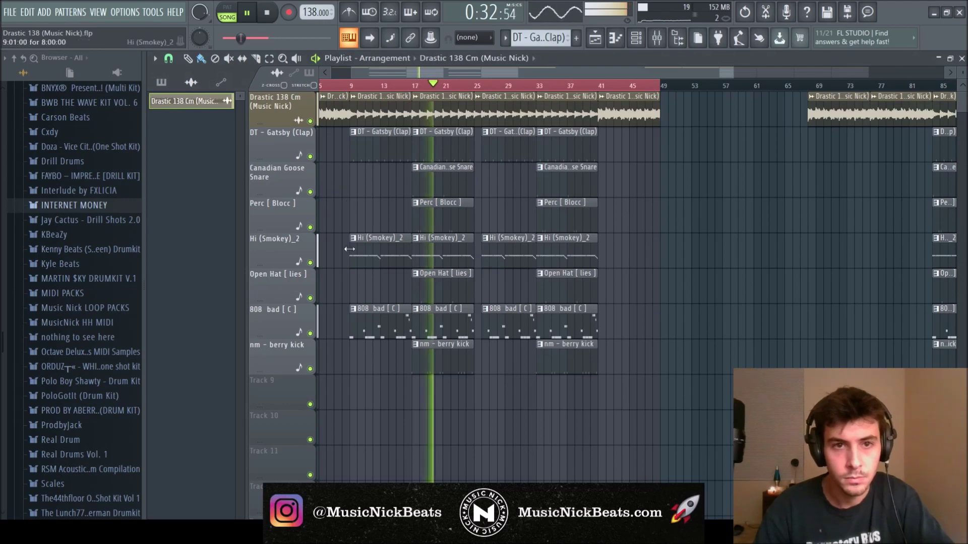
scroll(349, 249, "down", 4)
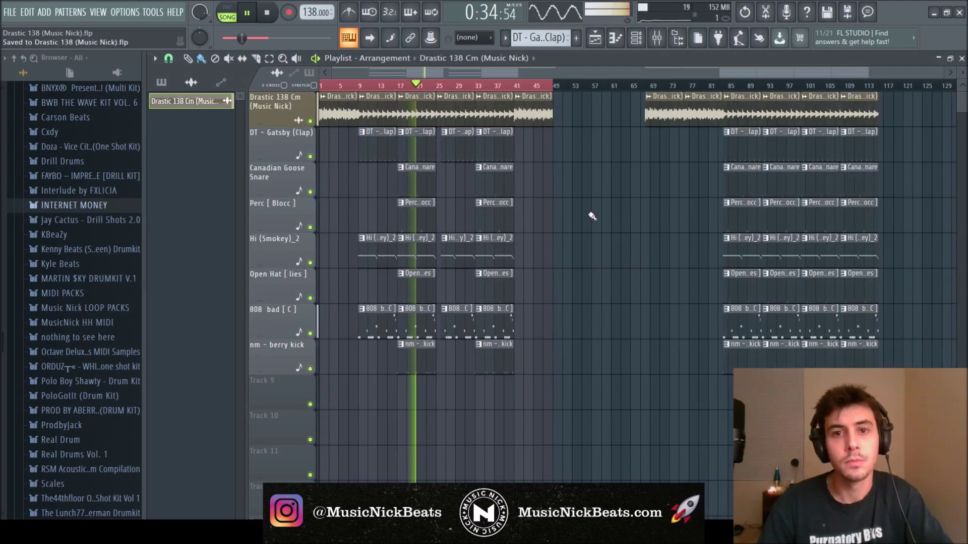
Step: Delete the spare clips beyond bar 65 and duplicate the arrangement from bar 9 to bar 48
left_click_drag(923, 369, 643, 91)
key("Delete")
left_click_drag(735, 408, 380, 93)
key("ctrl+b")
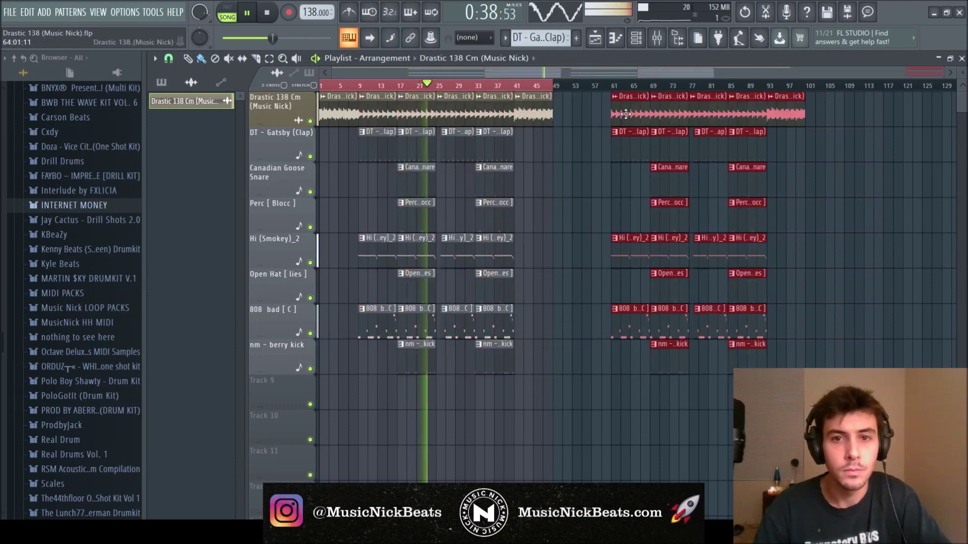
Step: Copy the melody, drum and 808 clips of bars 49 to 64 to bar 89 and save the project
left_click_drag(621, 410, 557, 88)
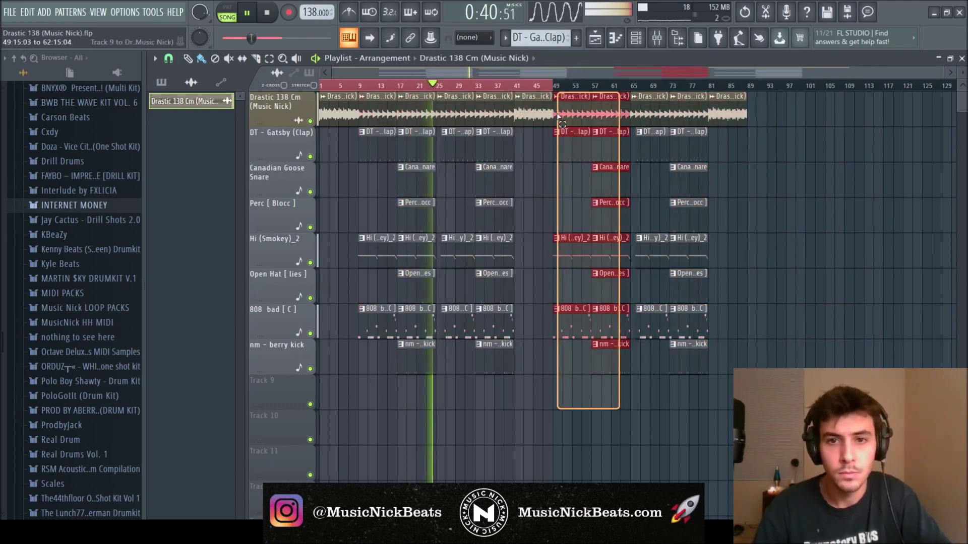
left_click_drag(566, 130, 759, 126)
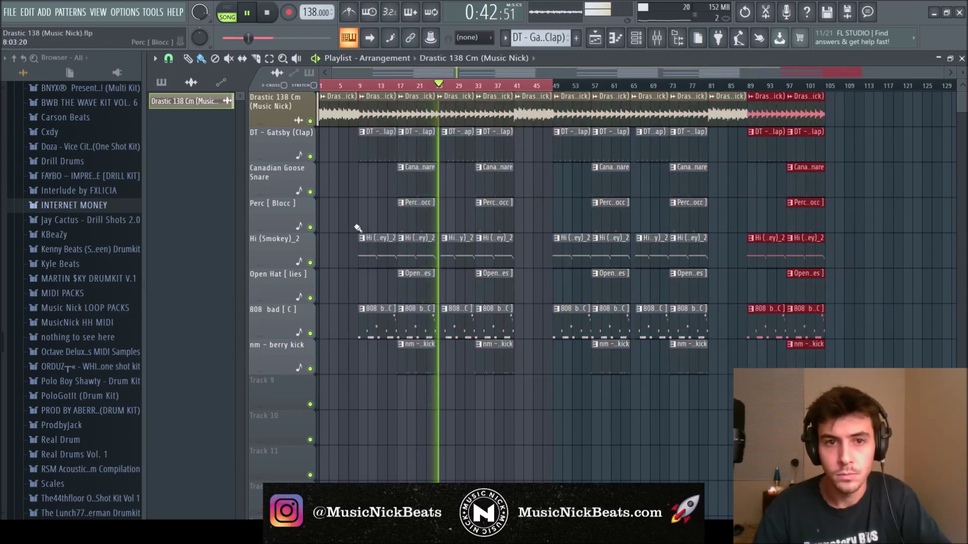
left_click(898, 216)
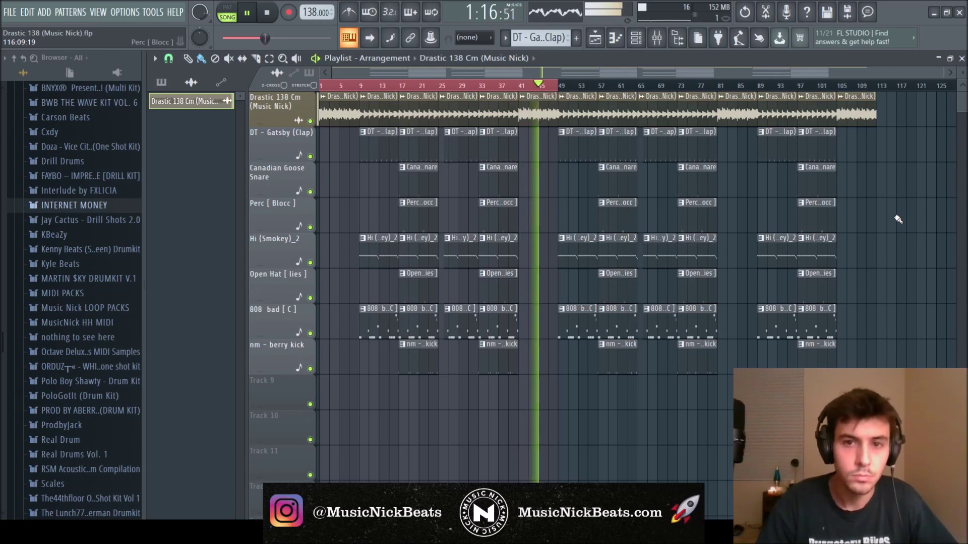
scroll(512, 88, "up", 5)
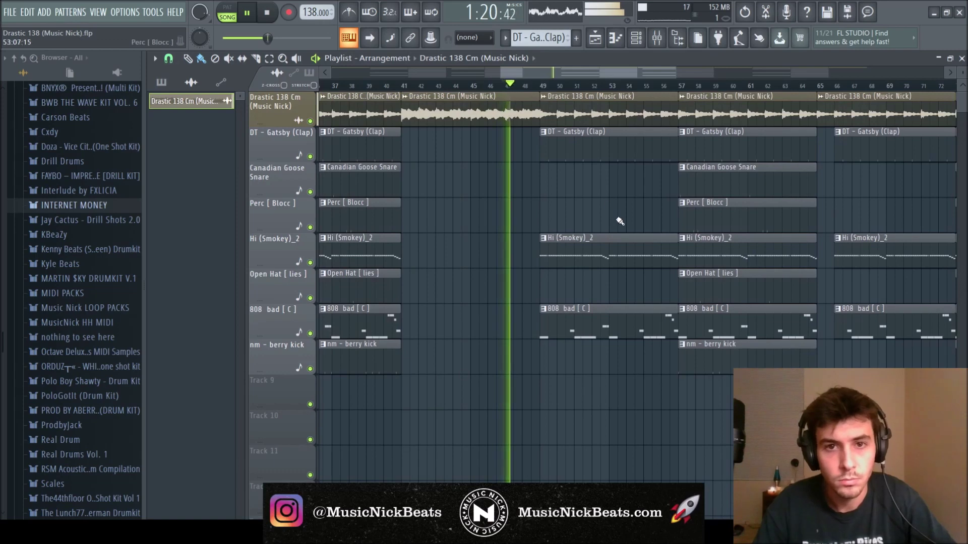
scroll(565, 151, "down", 5)
key("ctrl+s")
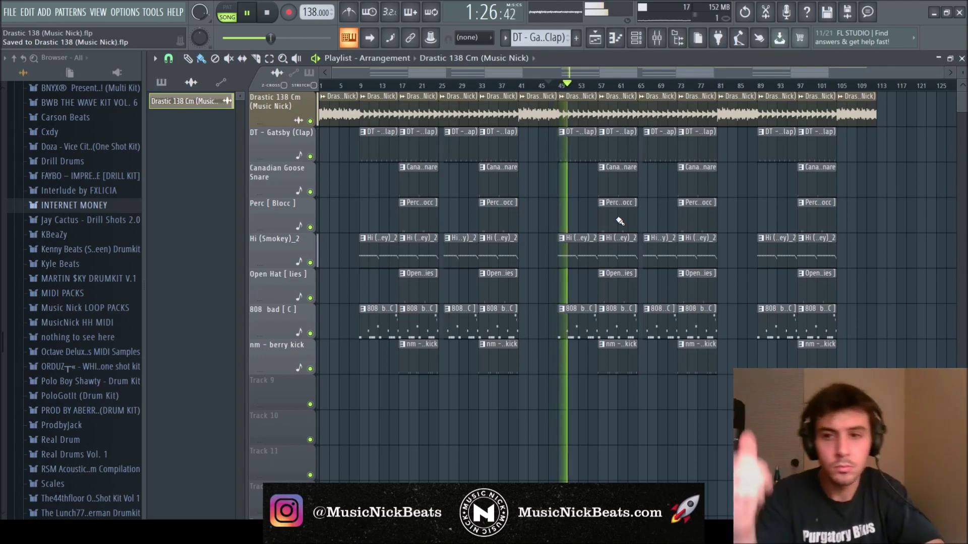
Step: Create a Master volume automation clip fading out over bars 105 to 112, return to the song start and list the patterns
left_click(872, 86)
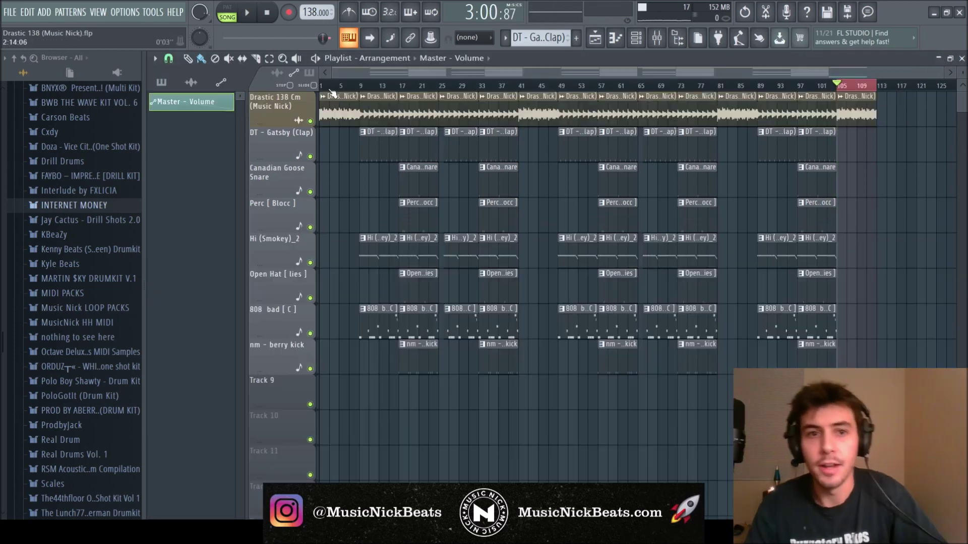
left_click(324, 86)
left_click(268, 12)
left_click(164, 82)
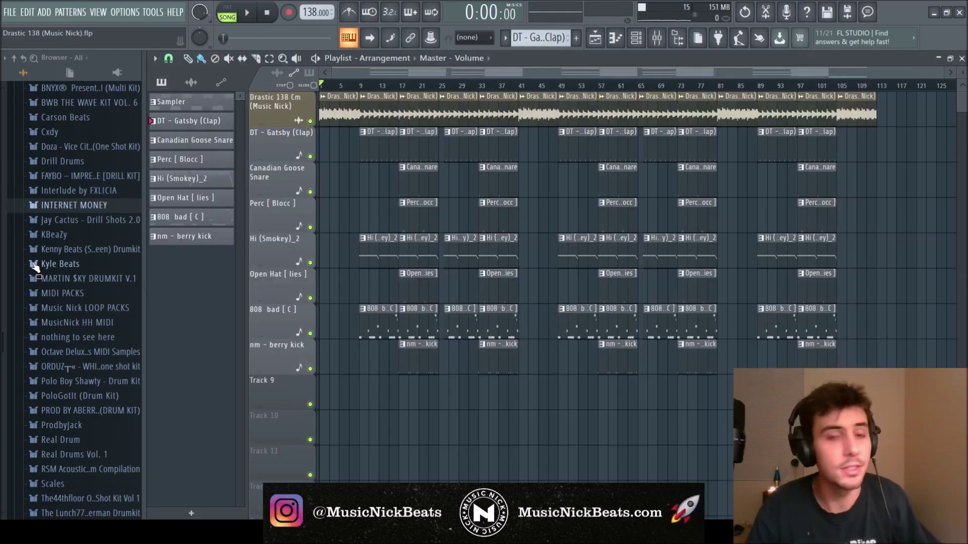
Step: Find the hey nick tag in the nothing to see here folder and place it on Track 10 around bar 7
scroll(66, 288, "up", 3)
scroll(63, 290, "down", 3)
scroll(81, 272, "down", 4)
left_click(48, 172)
left_click_drag(72, 279, 348, 388)
scroll(353, 204, "up", 4)
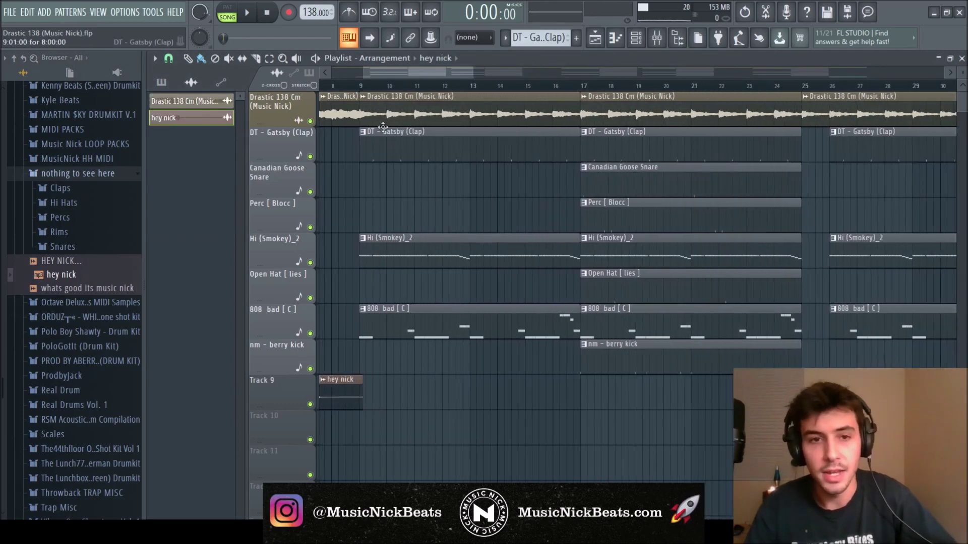
left_click_drag(399, 76, 361, 76)
left_click_drag(480, 391, 504, 441)
Step: Lower the hey nick tag's level on mixer track 11 and return to the full playlist
key("F6")
key("F9")
left_click_drag(521, 381, 519, 393)
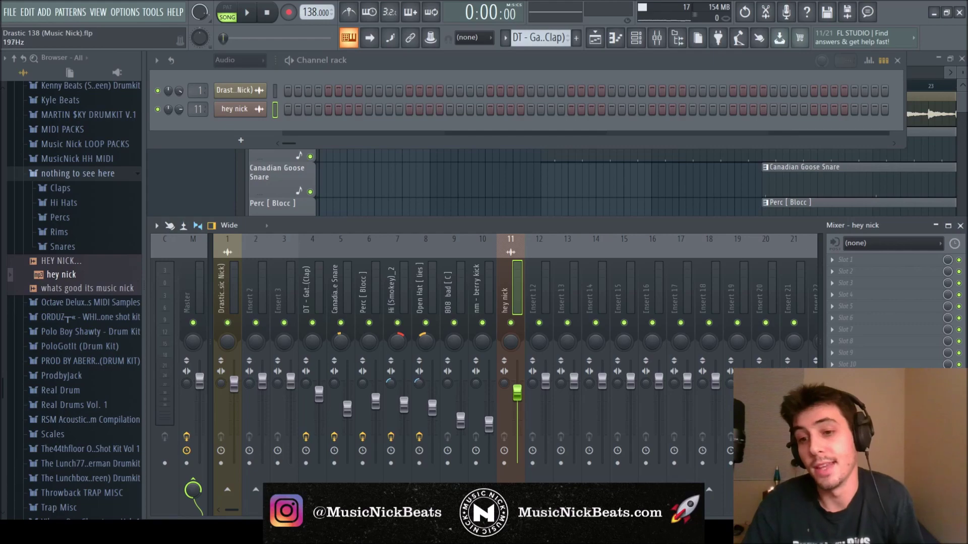
key("F9")
key("F6")
scroll(486, 204, "down", 10)
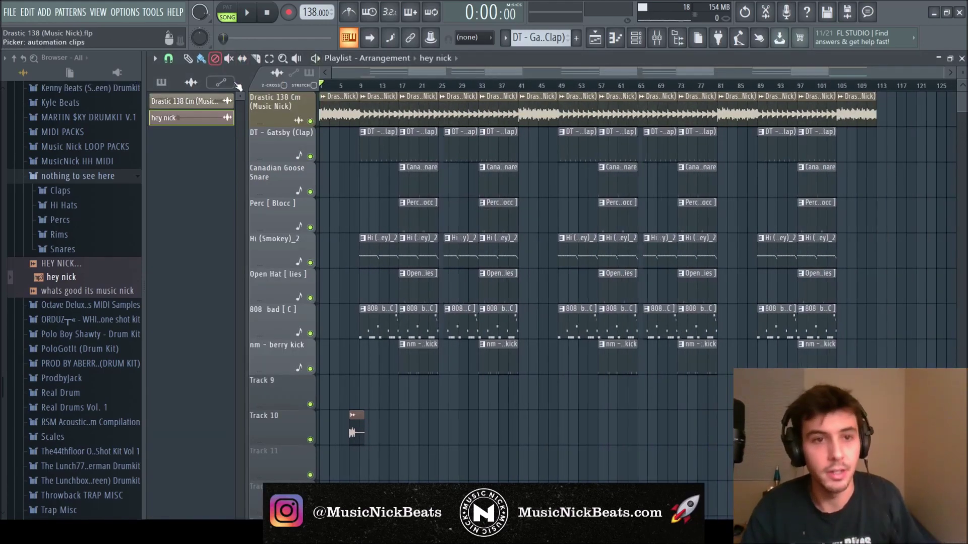
Step: Show the patterns in the picker, collapse the nothing to see here folder and play the finished arrangement from the start
left_click(162, 88)
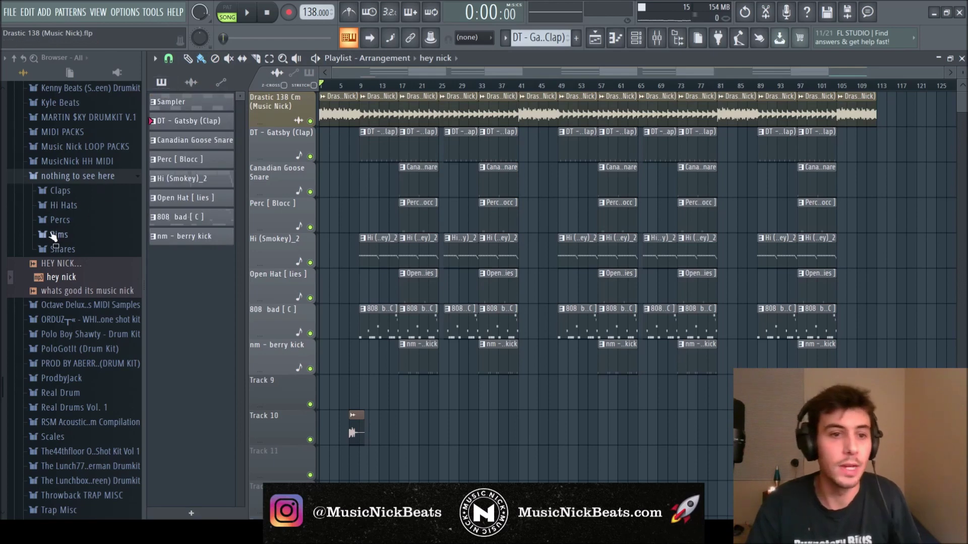
left_click(57, 178)
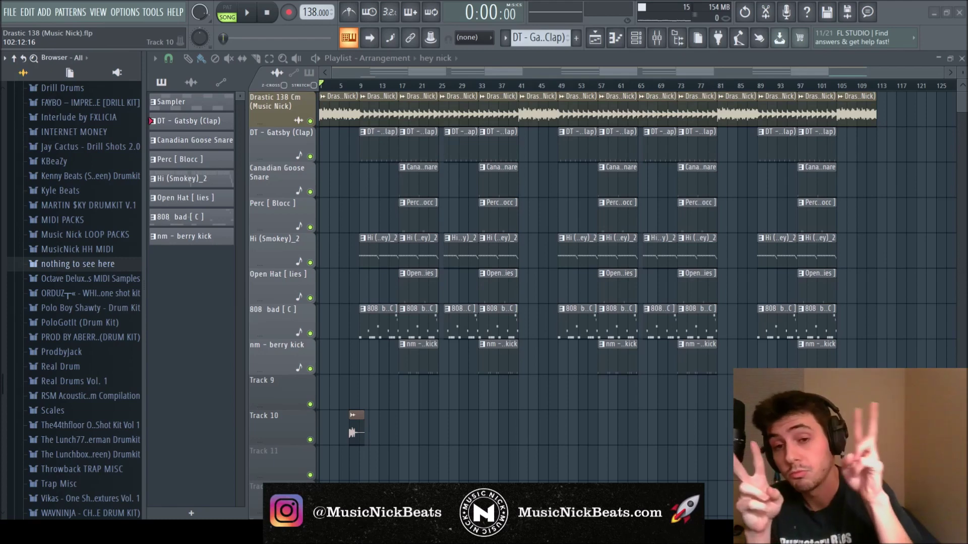
left_click(250, 14)
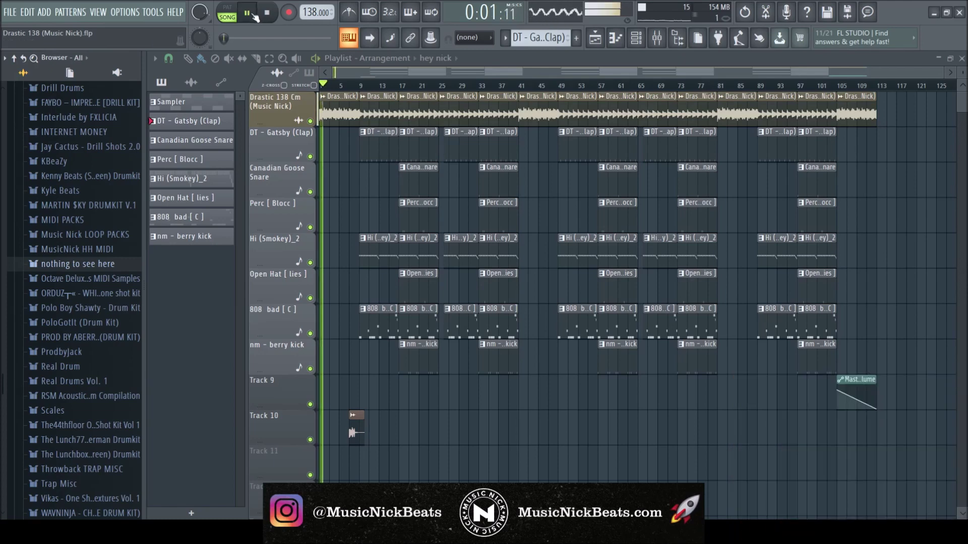